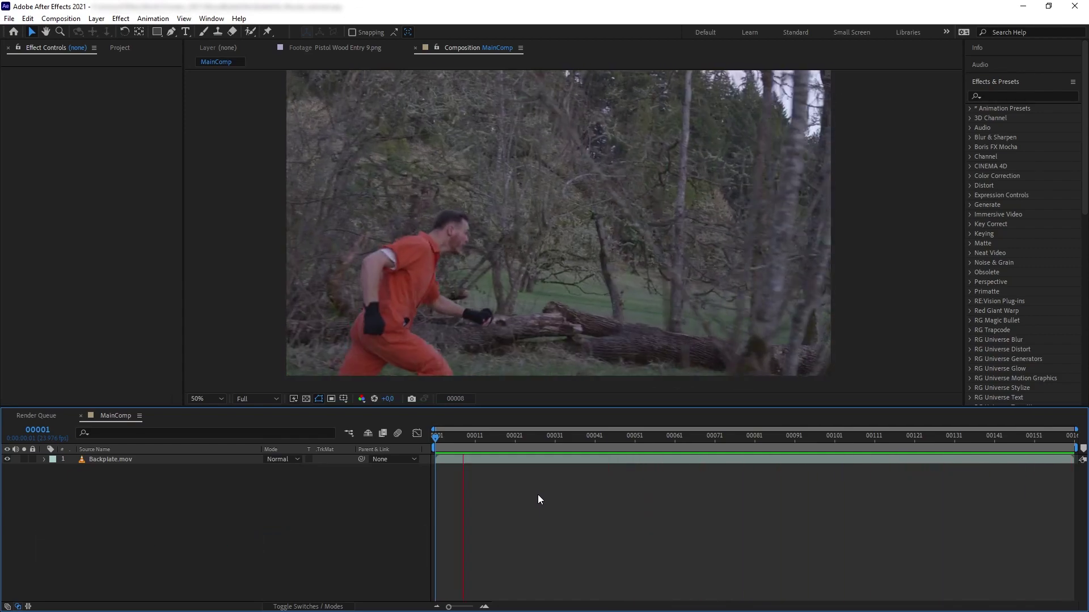
Step: Find the 3D Camera Tracker effect and apply it to the Backplate.mov layer
key(space)
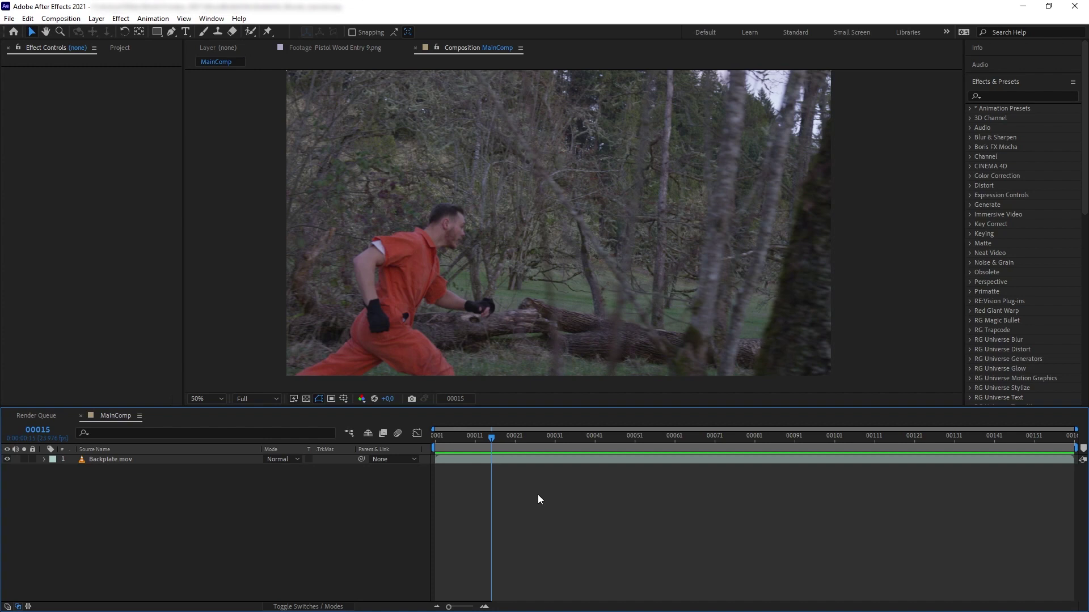
click(1002, 95)
text(3d camera tracker)
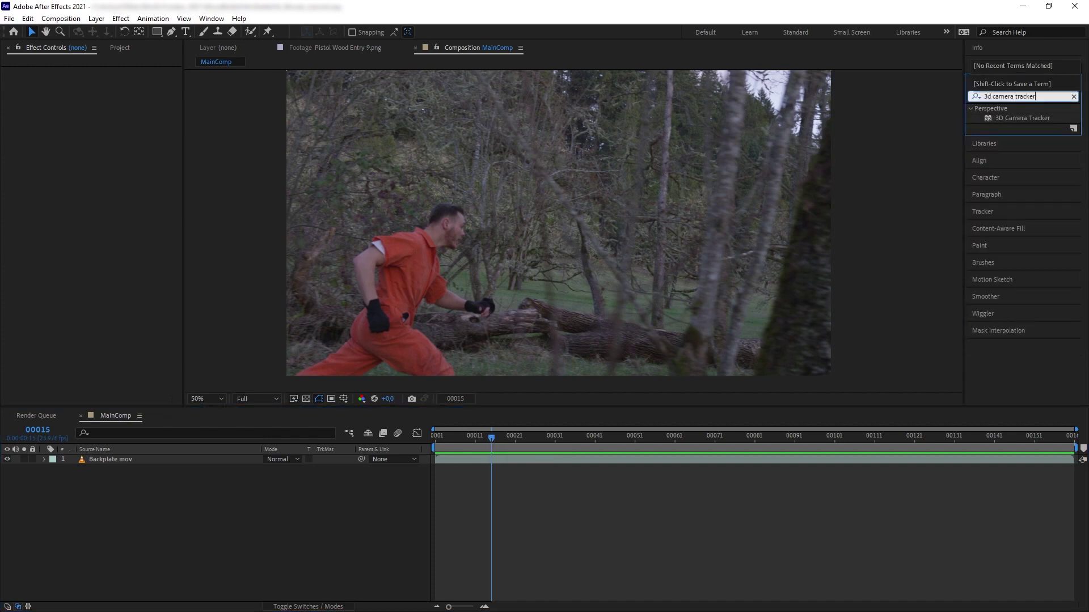
drag(1023, 118, 85, 461)
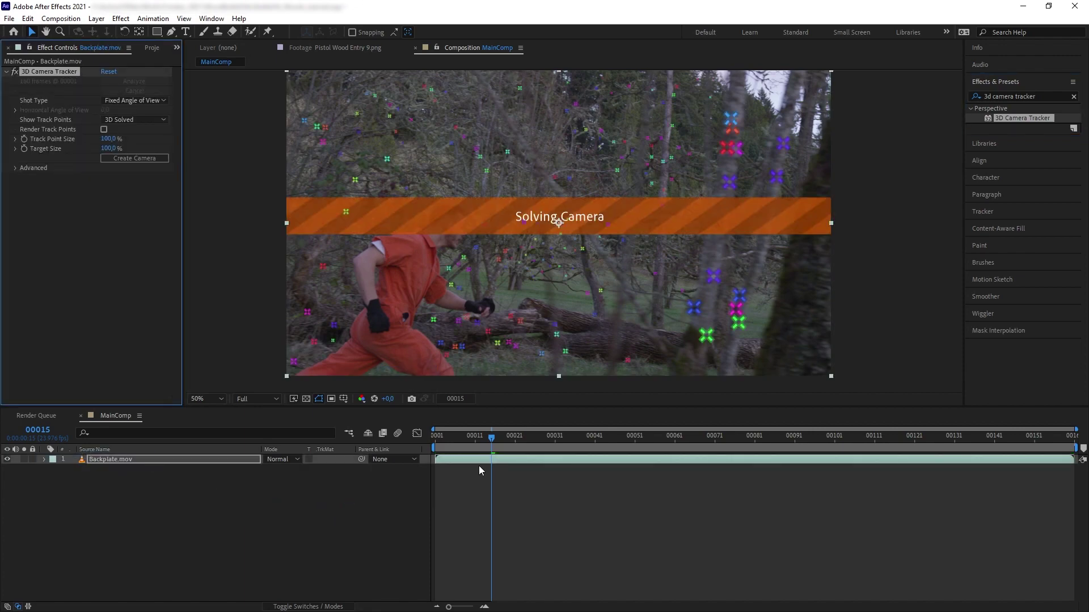
Step: At frame 91, create a null and camera from a track point on the leaning mossy tree trunk
drag(491, 444, 794, 445)
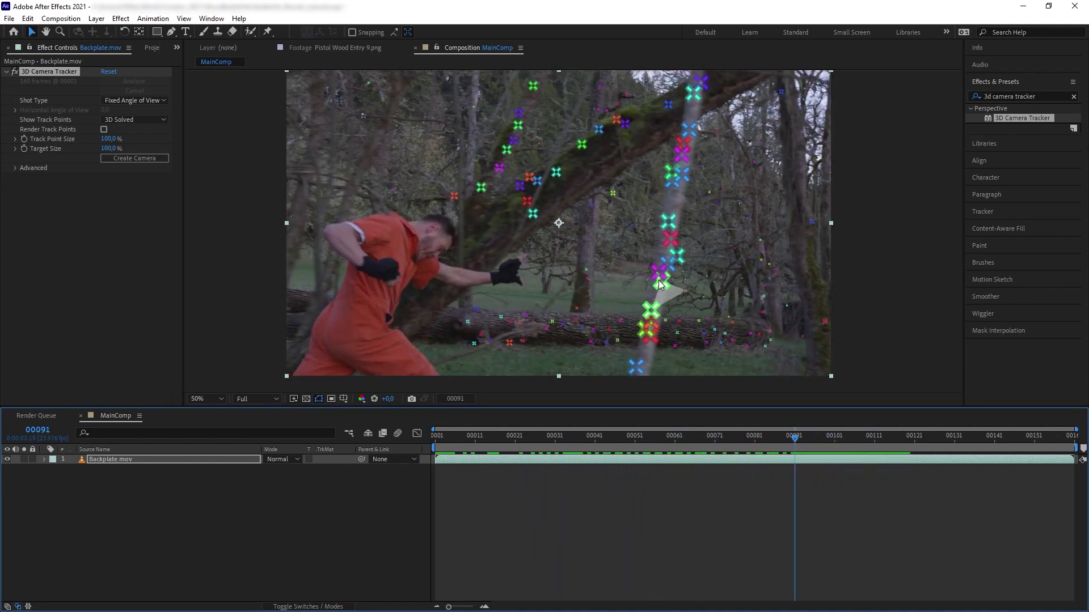
scroll(570, 184, up, 2)
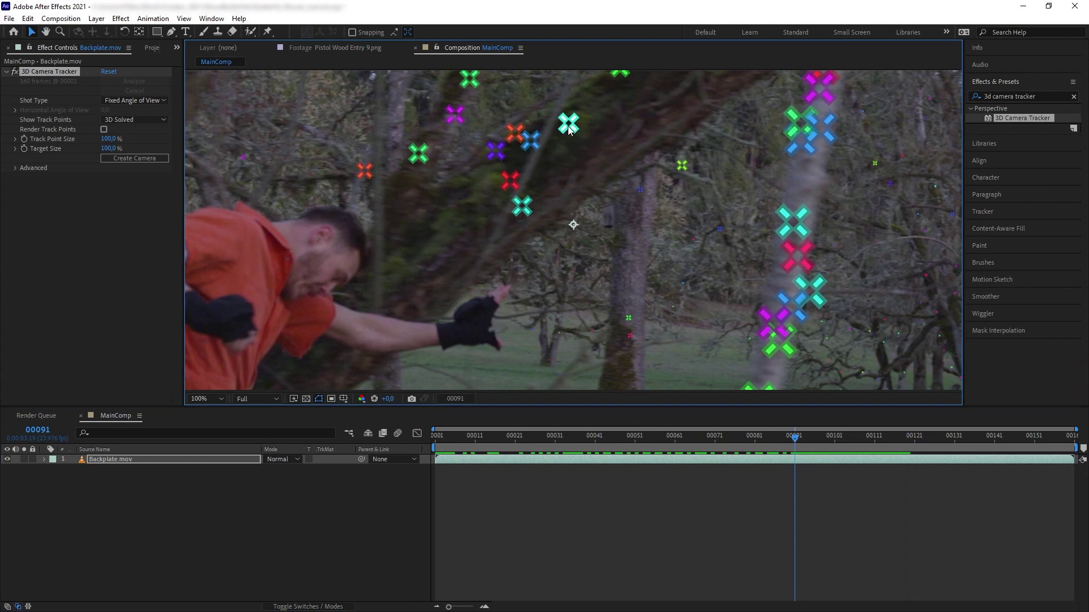
click(569, 125)
right_click(568, 123)
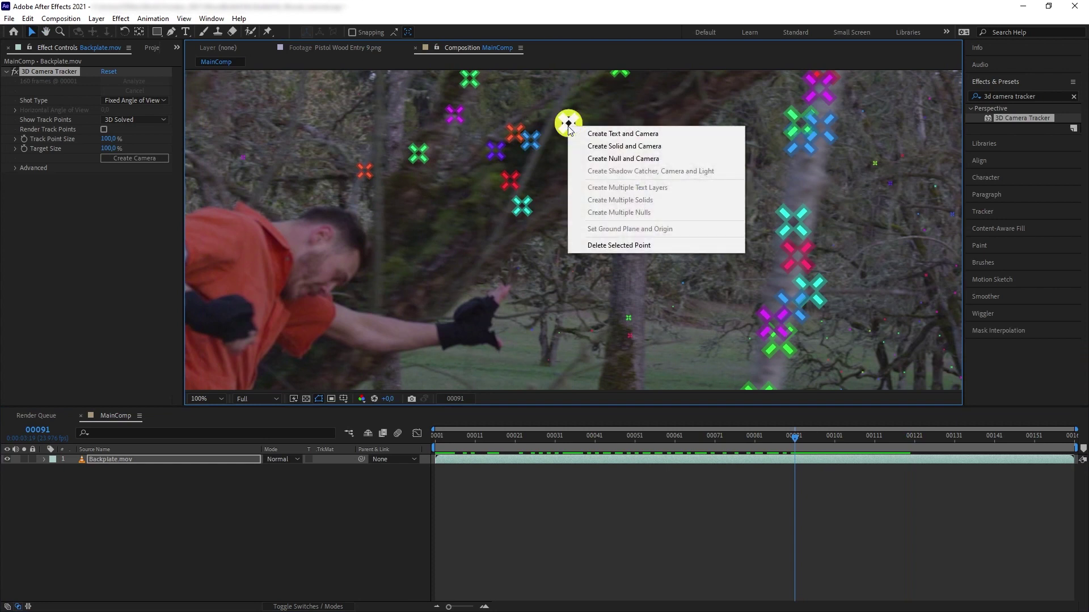
click(602, 159)
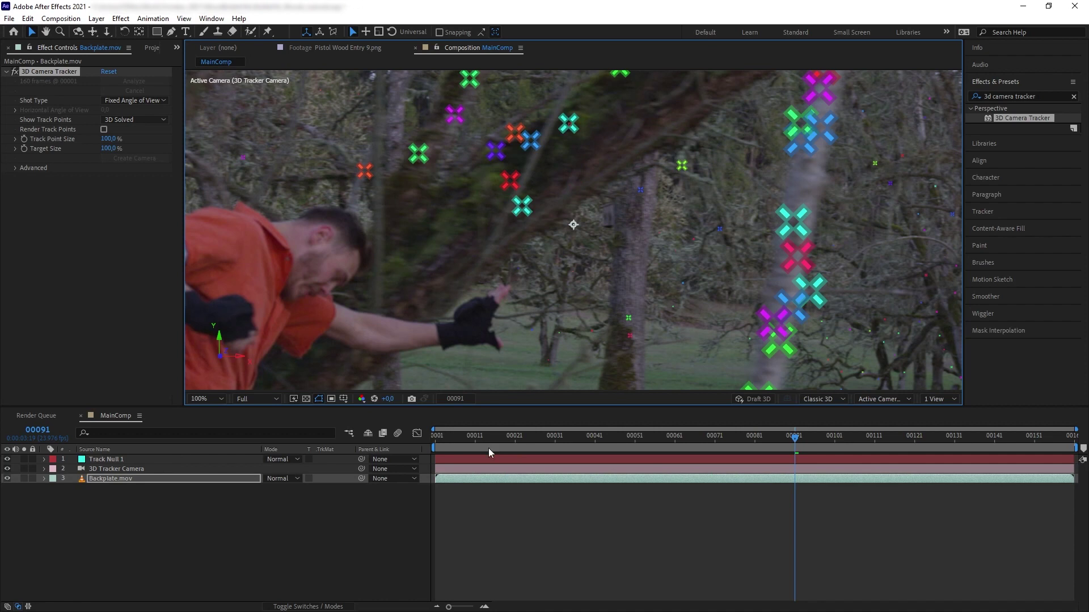
Step: Move Track Null 1 slightly down along its Y axis and sideways along its X axis on the leaning trunk
click(143, 468)
click(158, 460)
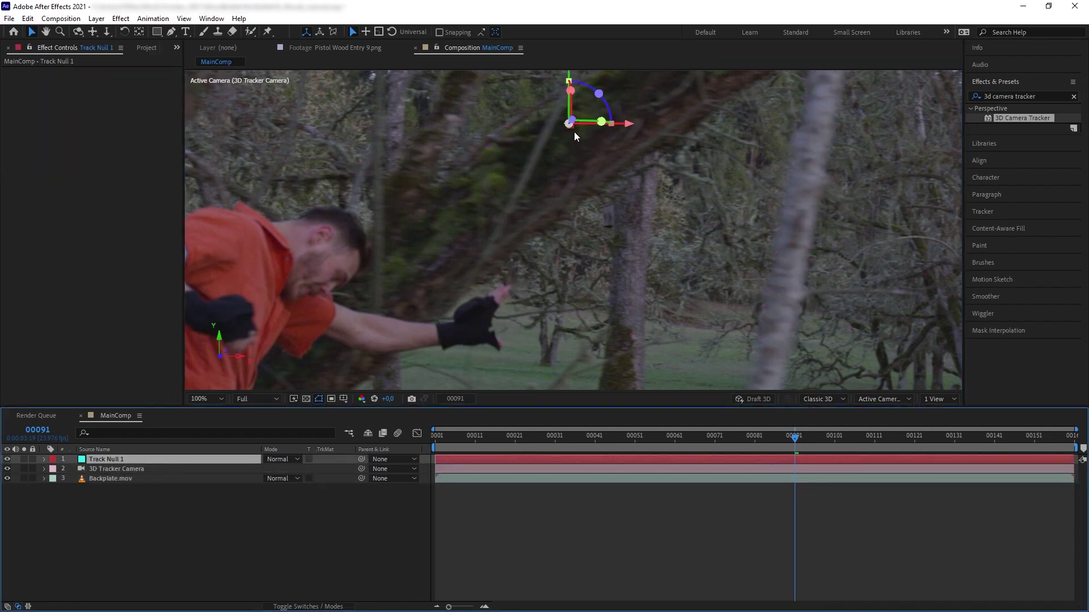
drag(570, 78, 570, 106)
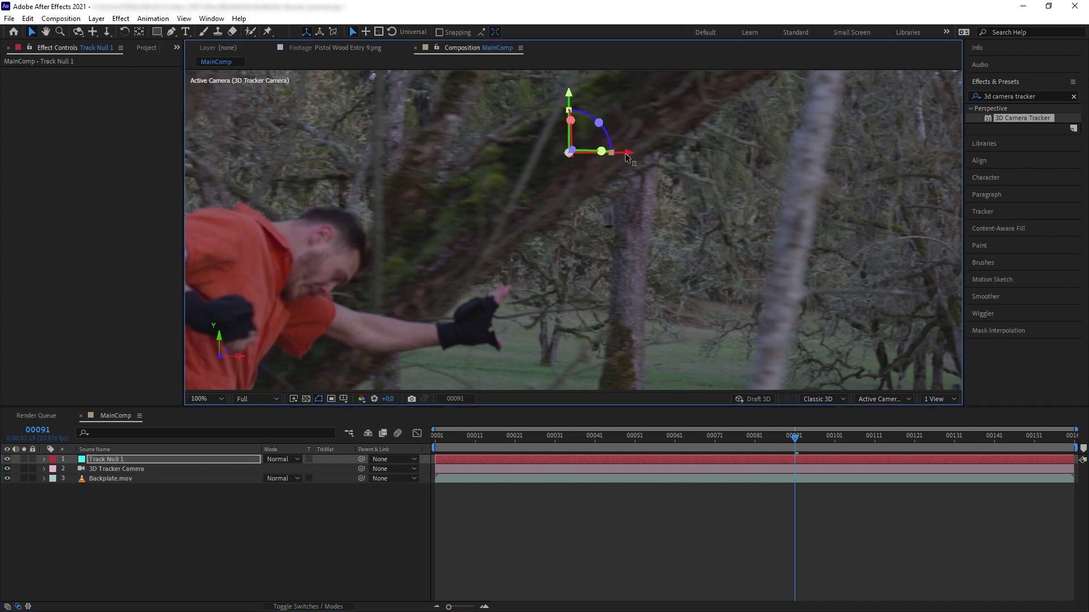
drag(629, 158, 661, 166)
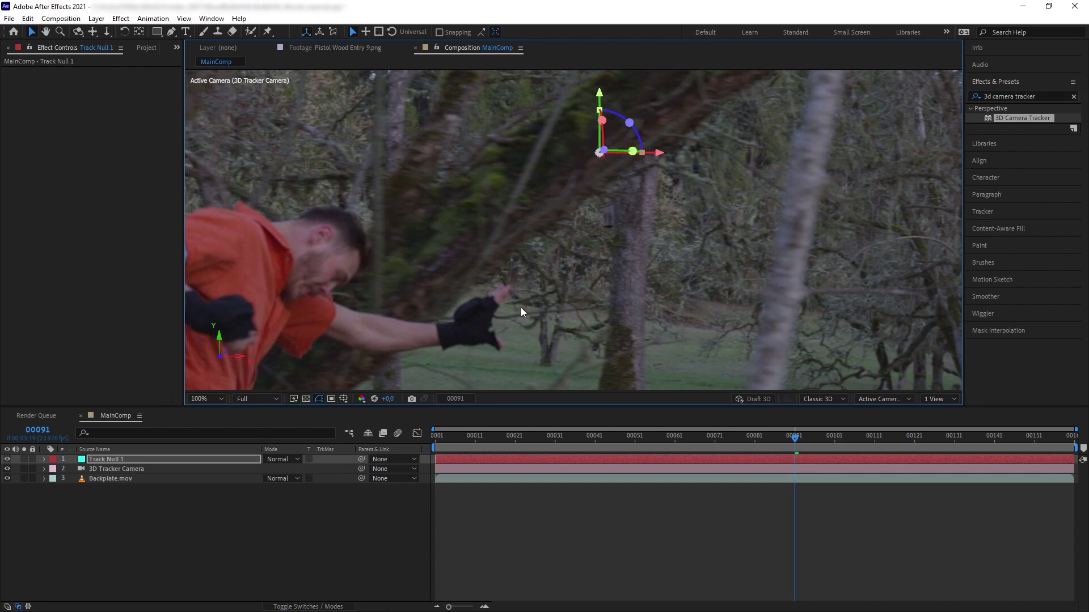
Step: At frame 87, add Pistol Wood Entry 12.png from the WoodBulletHoles folder to the composition
key(Page_Up)
key(Page_Up)
key(Page_Up)
key(Page_Up)
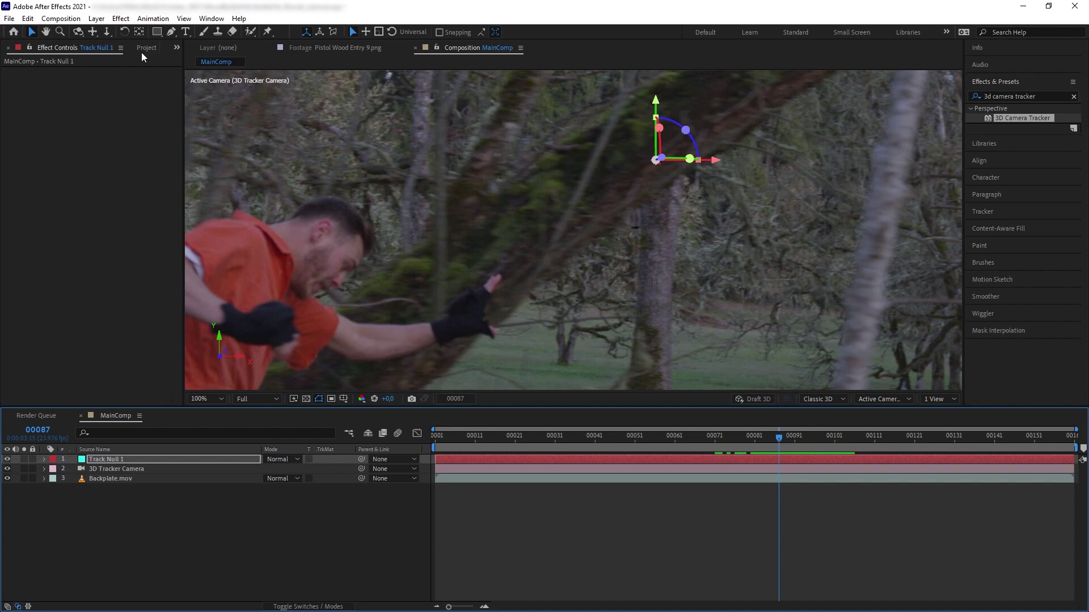
click(145, 47)
scroll(70, 302, down, 3)
drag(85, 335, 636, 202)
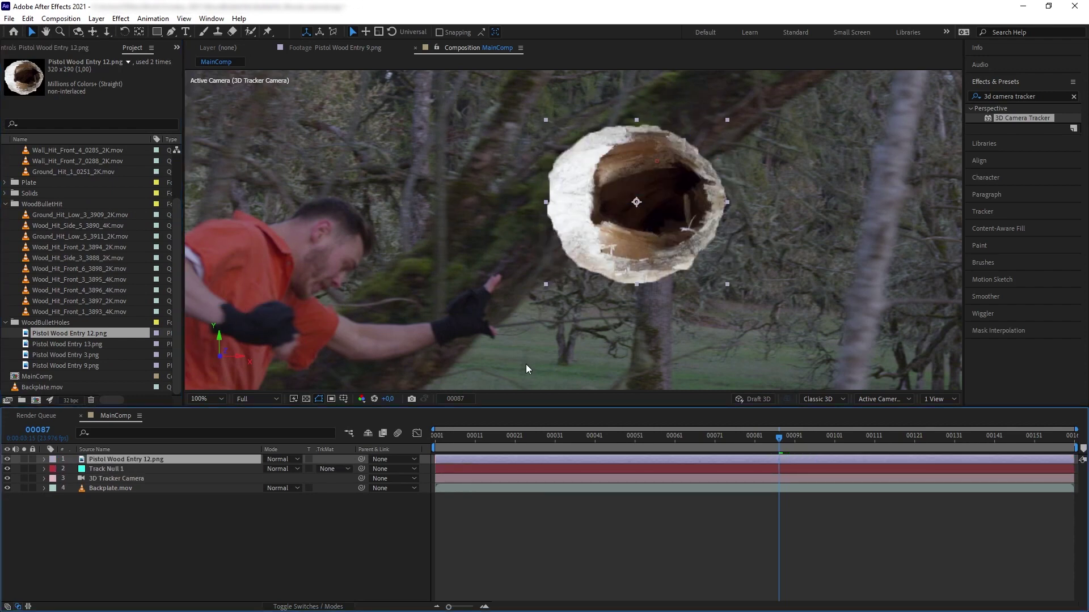
Step: Make the Pistol Wood Entry 12.png layer 3D and copy Track Null 1's position onto it
click(331, 605)
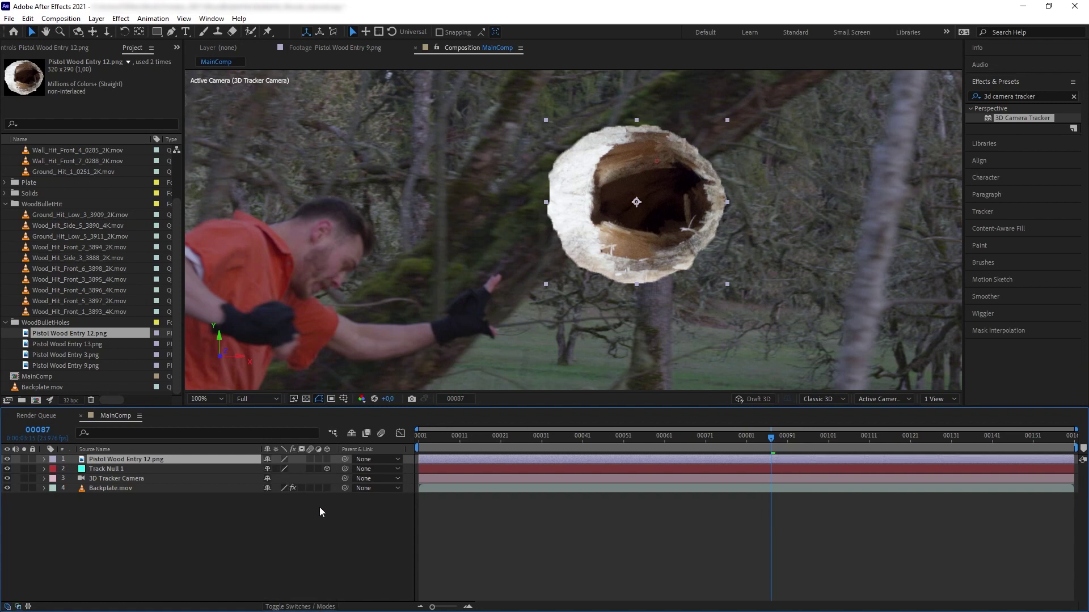
click(327, 459)
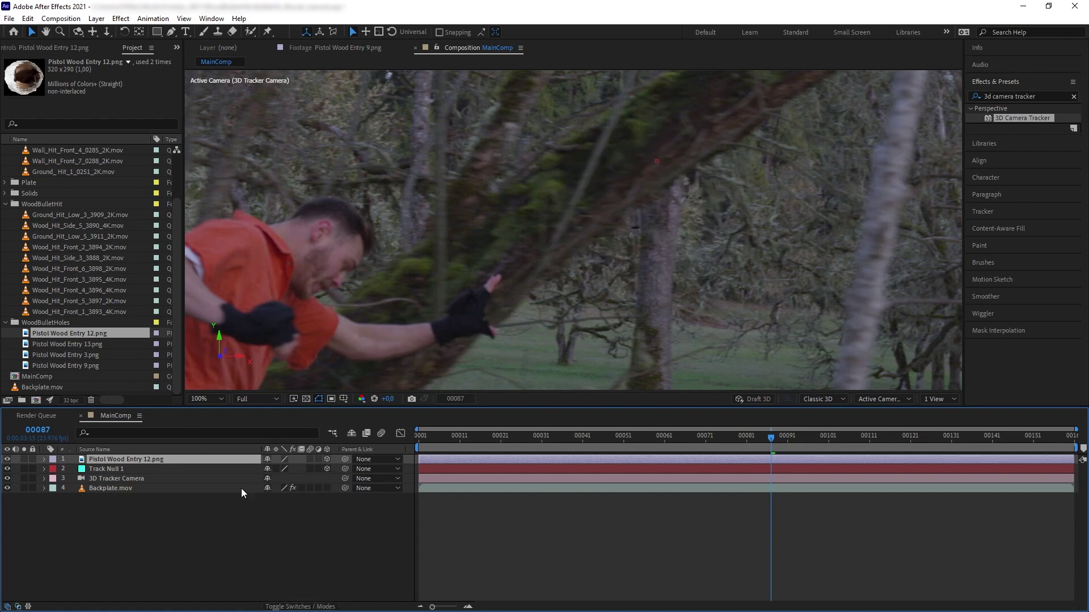
click(152, 471)
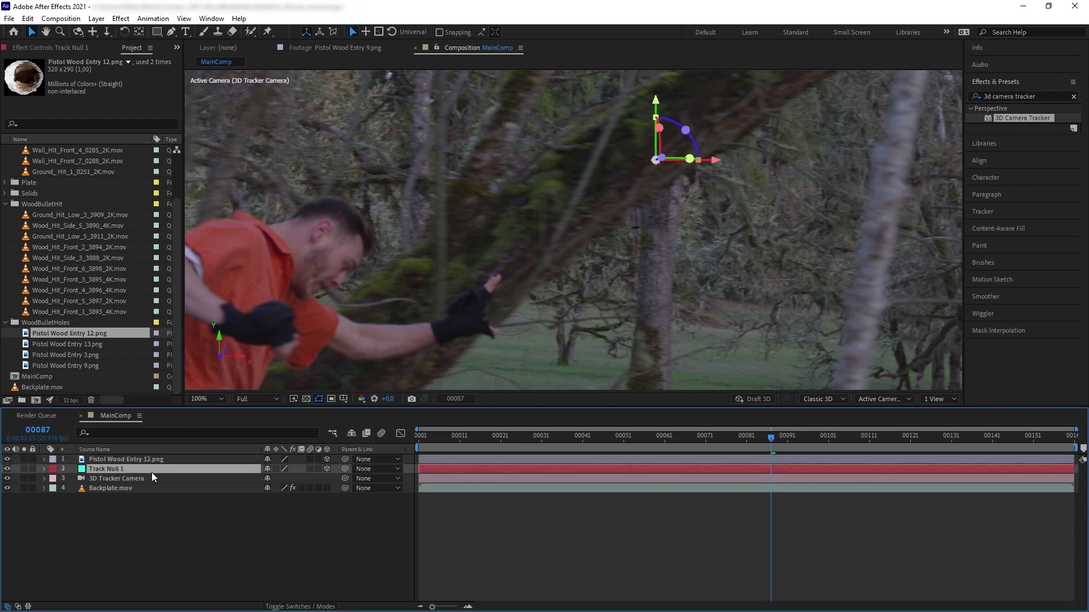
key(p)
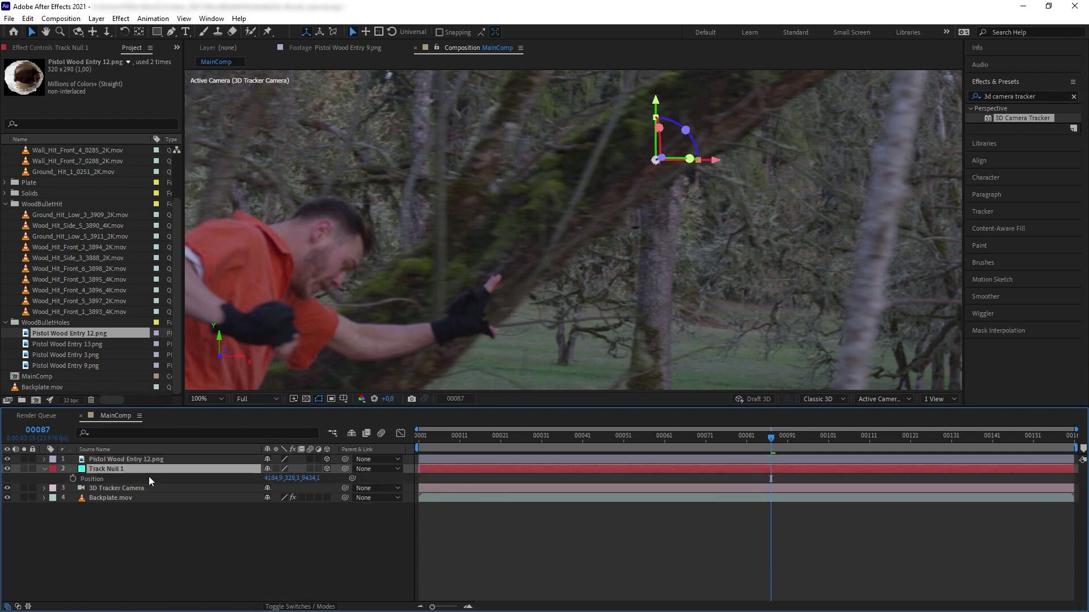
click(148, 478)
key(ctrl+c)
click(122, 458)
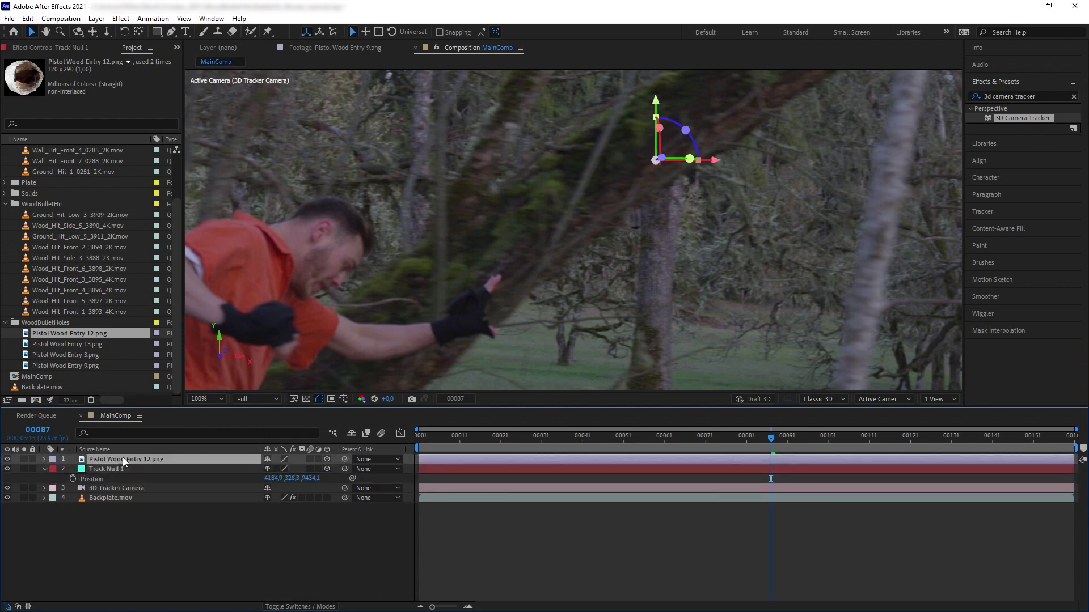
key(ctrl+v)
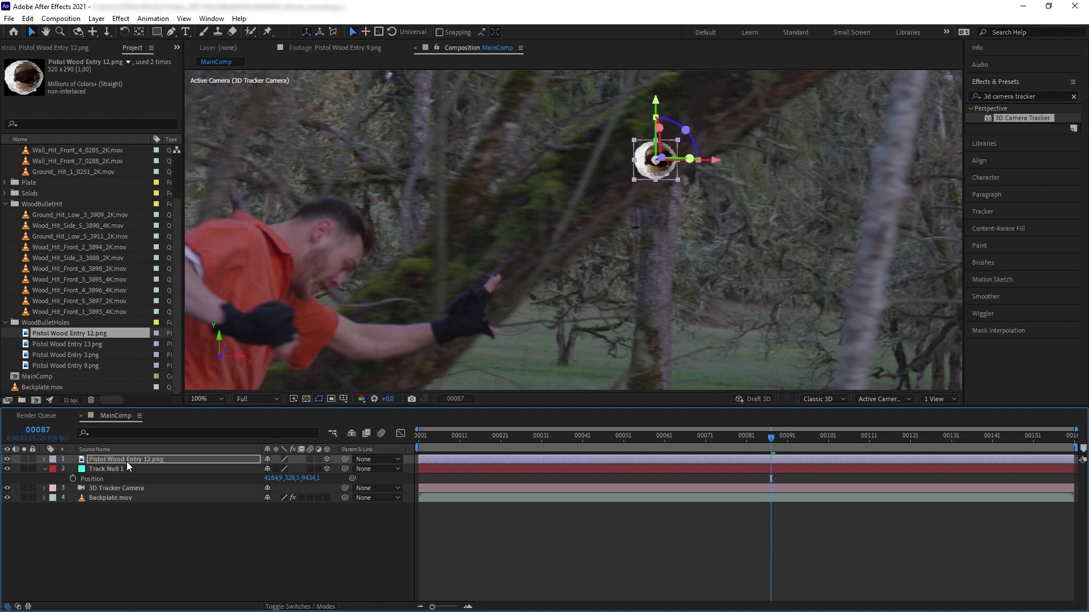
Step: Rename the Pistol Wood Entry 12.png layer as BulletHole
right_click(128, 461)
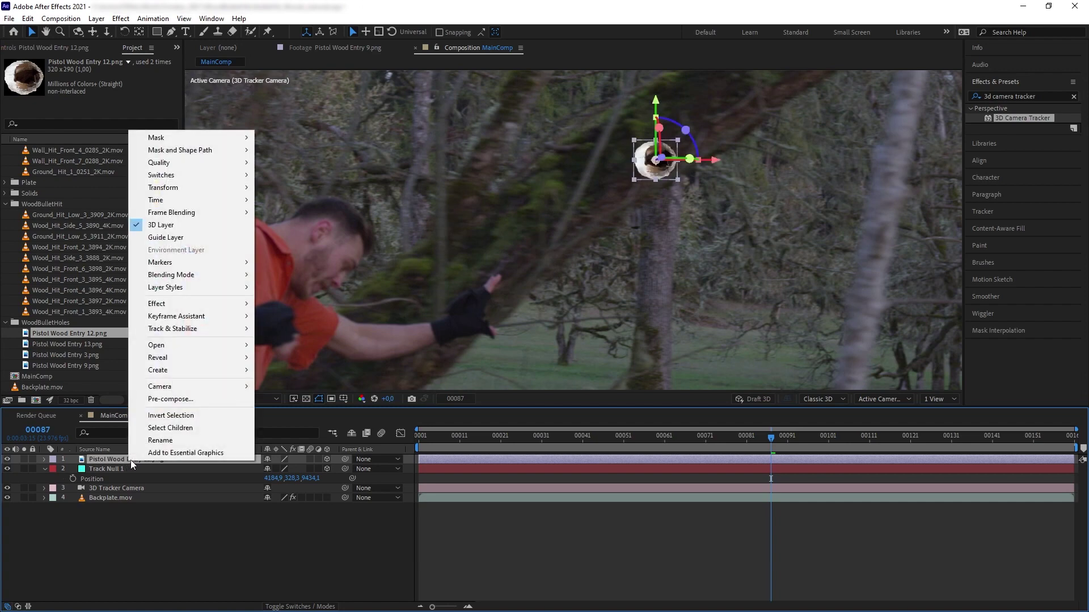
click(156, 443)
text(BulletHole)
key(Return)
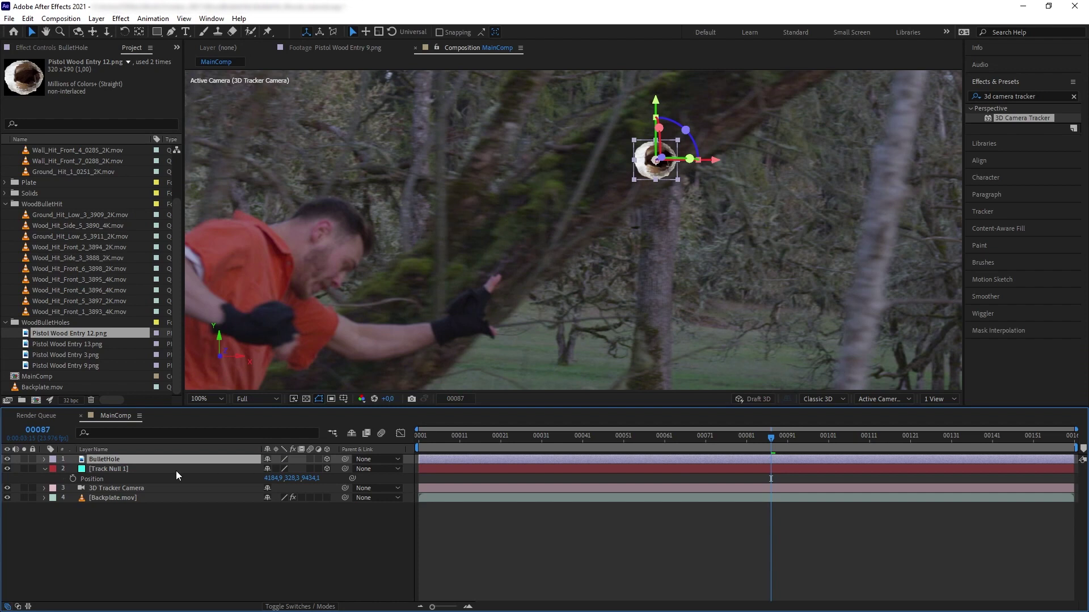
Step: Scale the BulletHole layer down to 48%
click(765, 434)
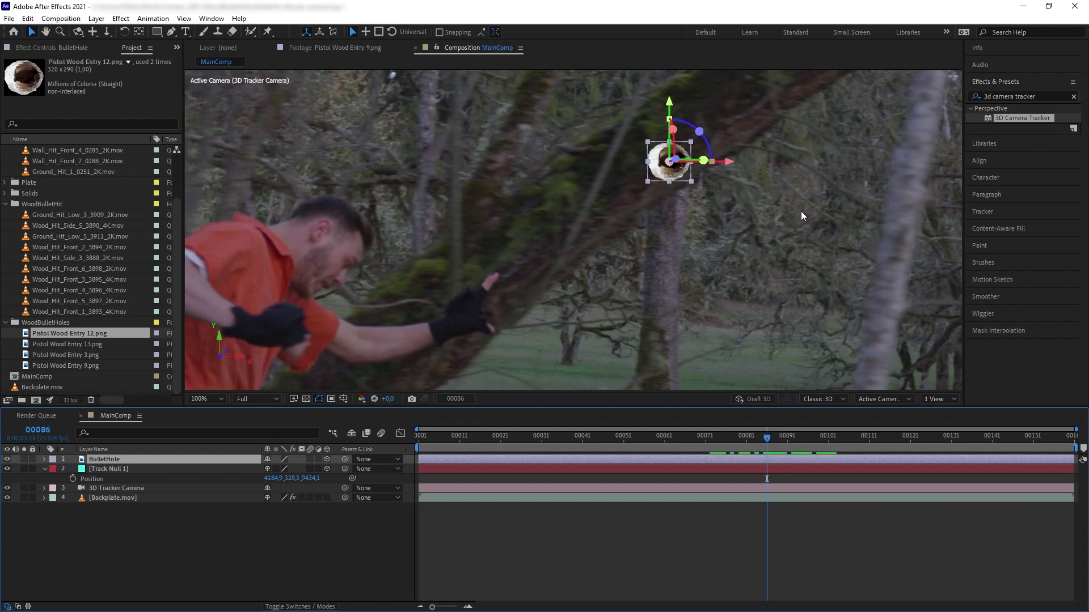
scroll(774, 191, up, 2)
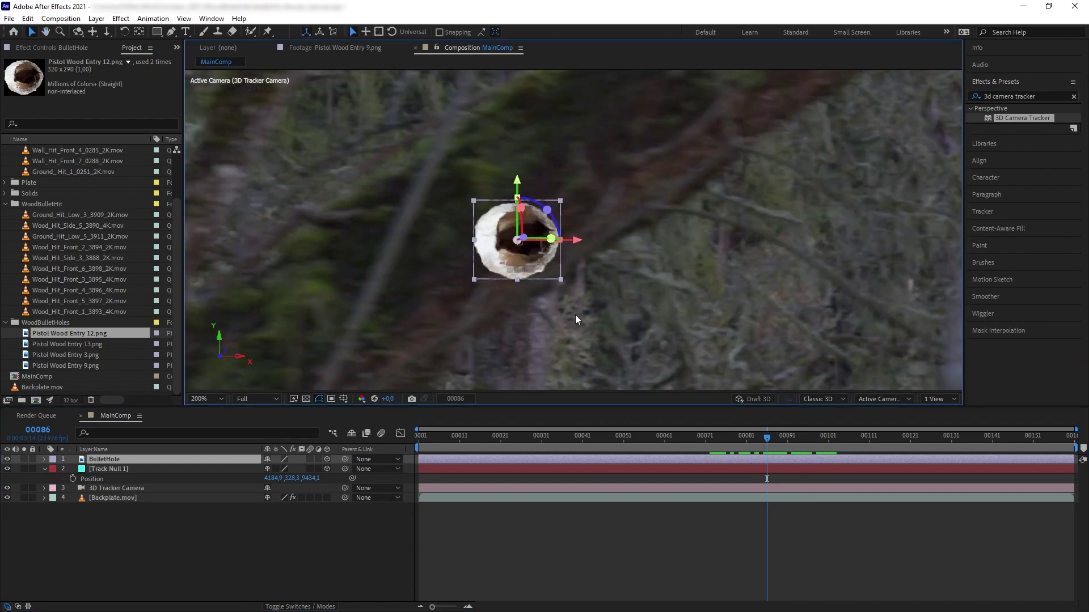
key(s)
drag(307, 469, 291, 469)
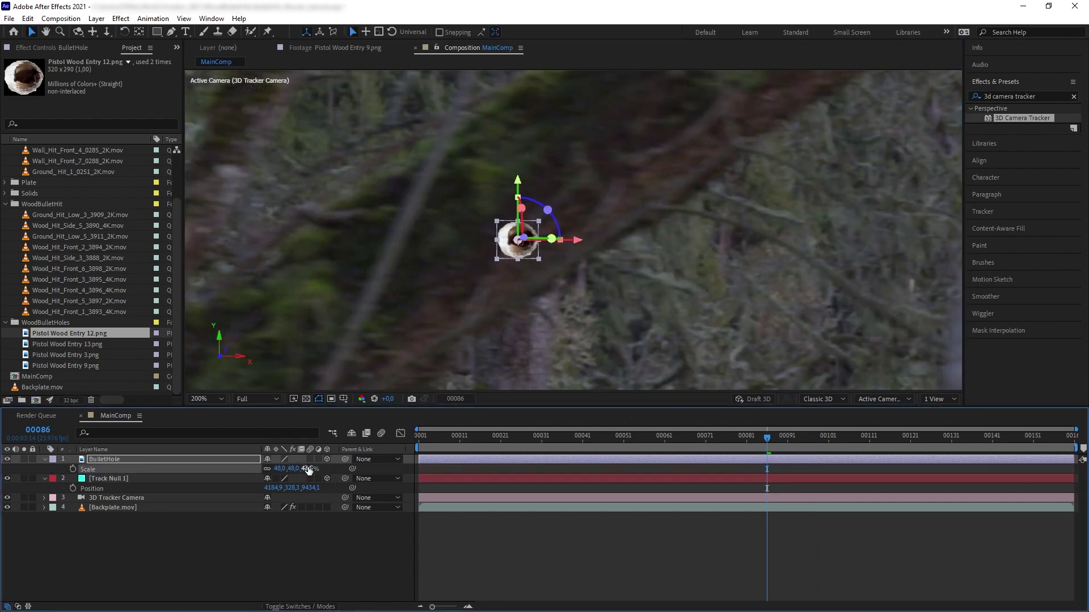
Step: Trim the start of the BulletHole layer to frame 65
key(shift+/)
drag(767, 439, 681, 436)
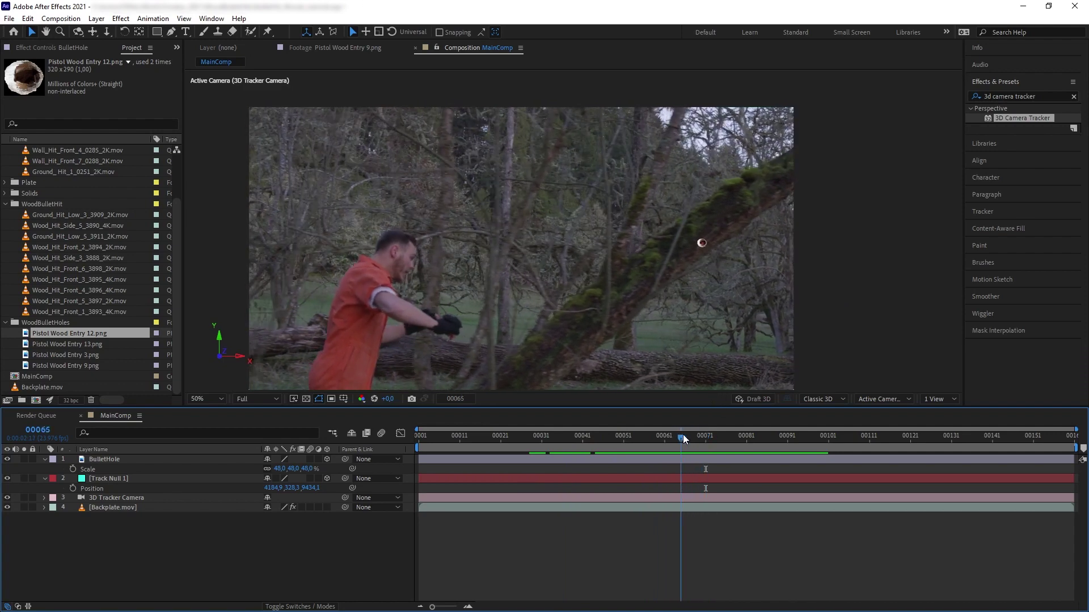
click(145, 458)
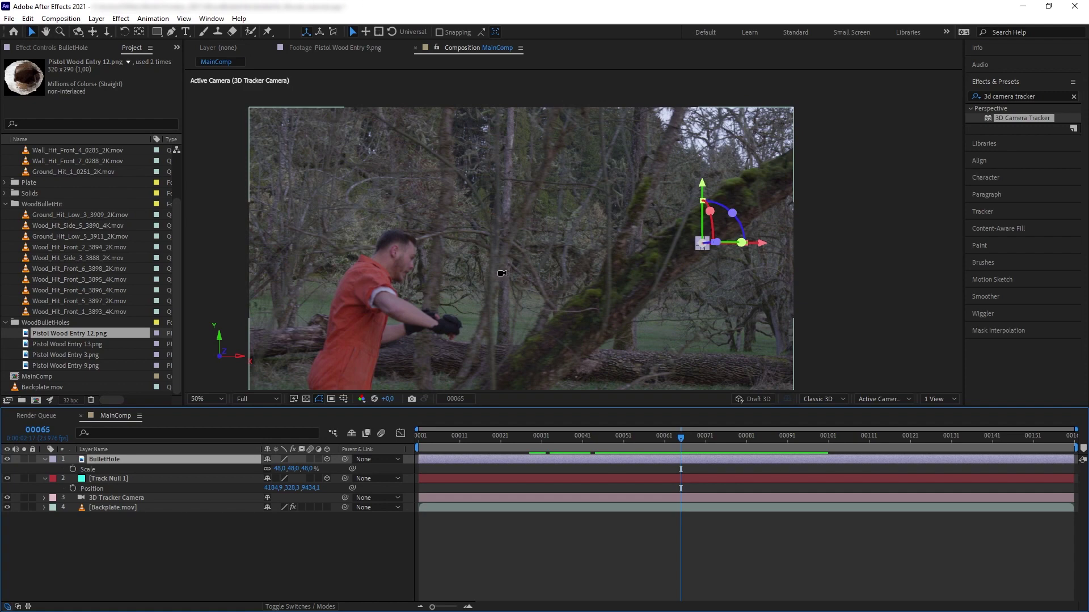
key(alt+bracketleft)
click(795, 330)
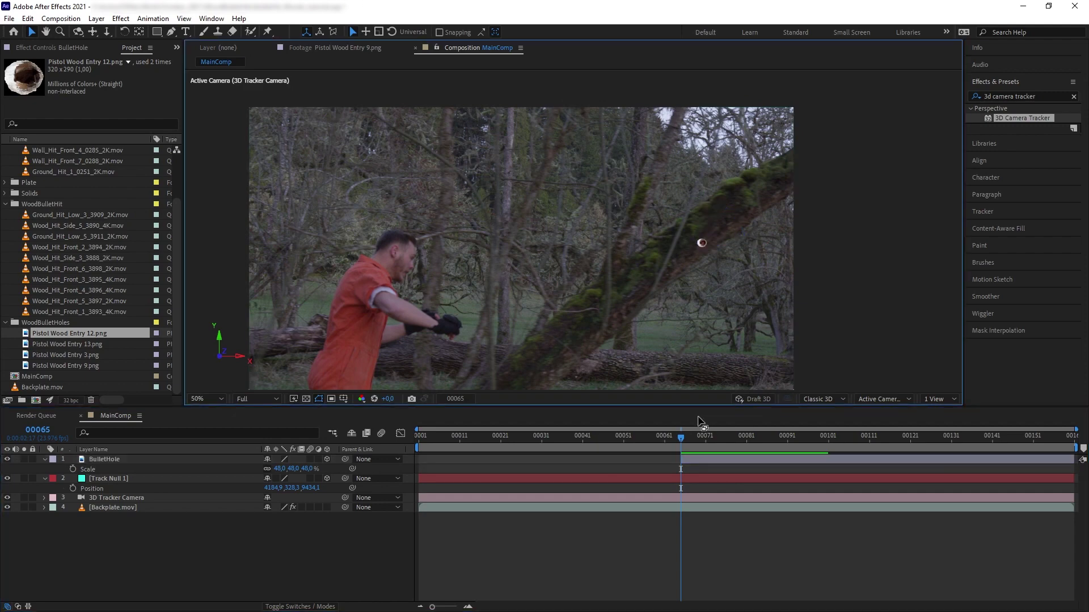
drag(682, 438, 681, 434)
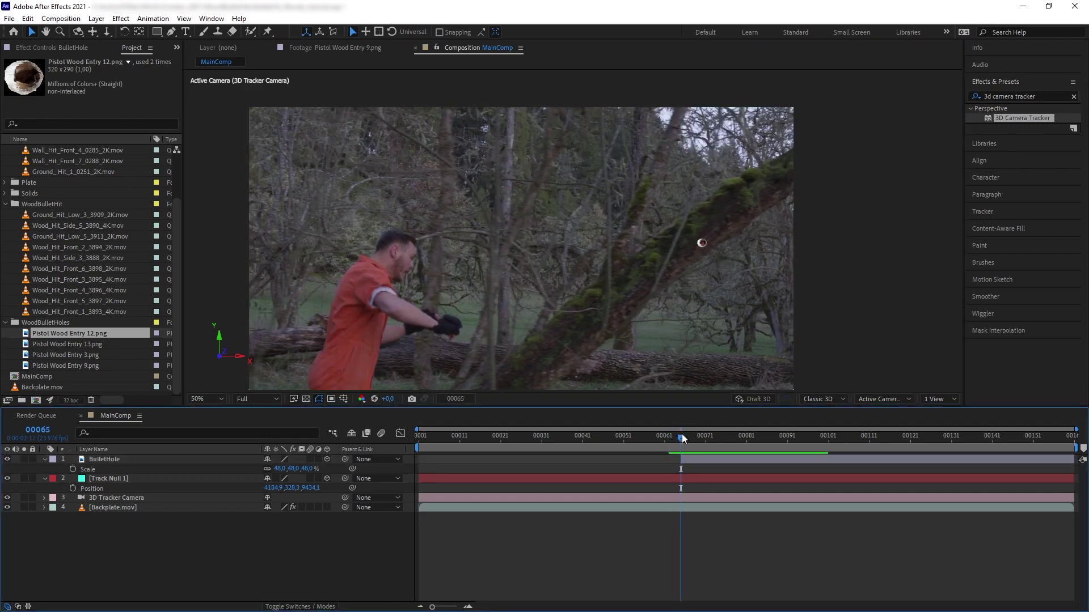
Step: Open the BulletHole layer on its own and draw a closed Pen mask just inside the hole's outer rim
scroll(530, 294, up, 4)
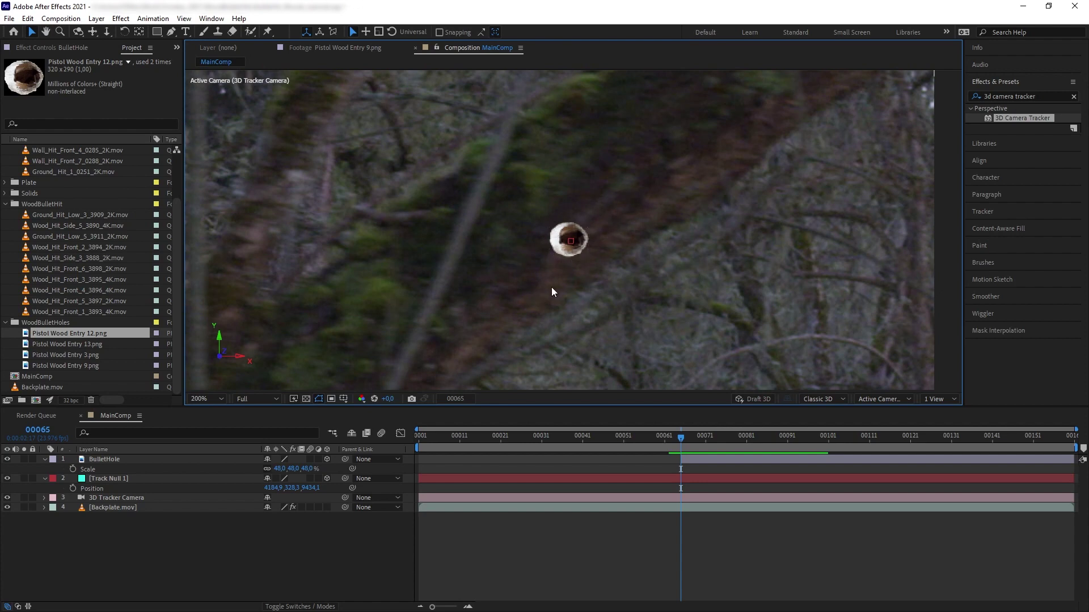
double_click(113, 459)
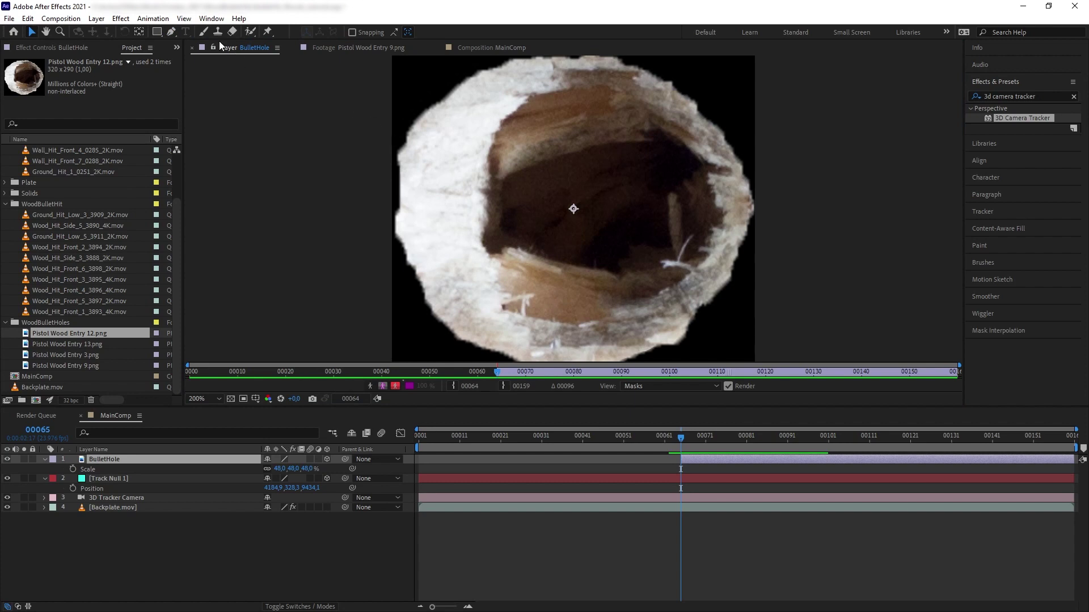
click(170, 32)
click(687, 320)
click(565, 352)
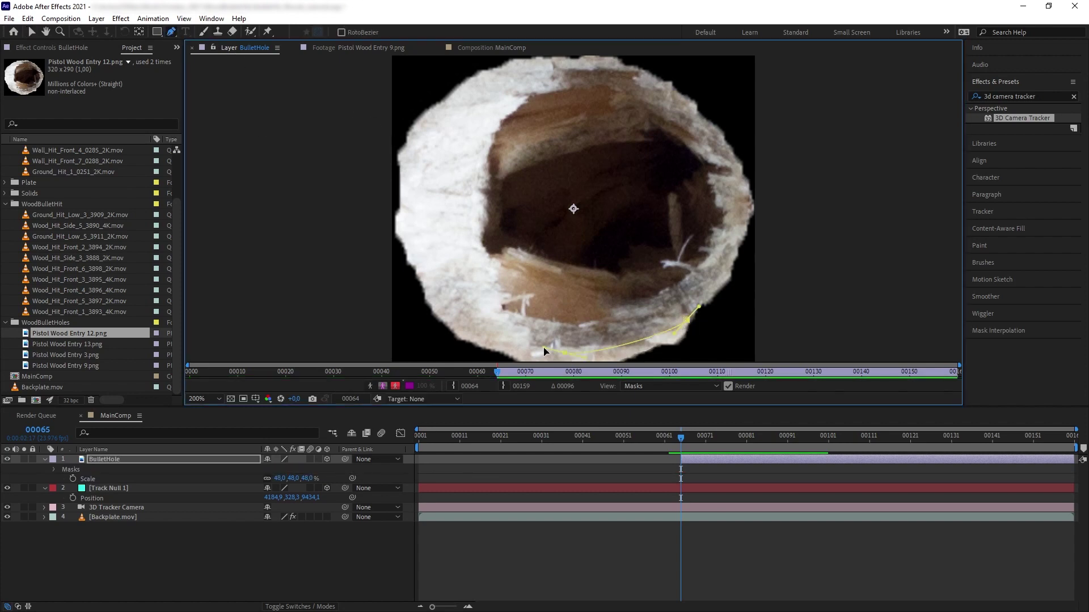
click(451, 306)
click(429, 166)
click(614, 65)
click(721, 143)
click(728, 241)
click(686, 319)
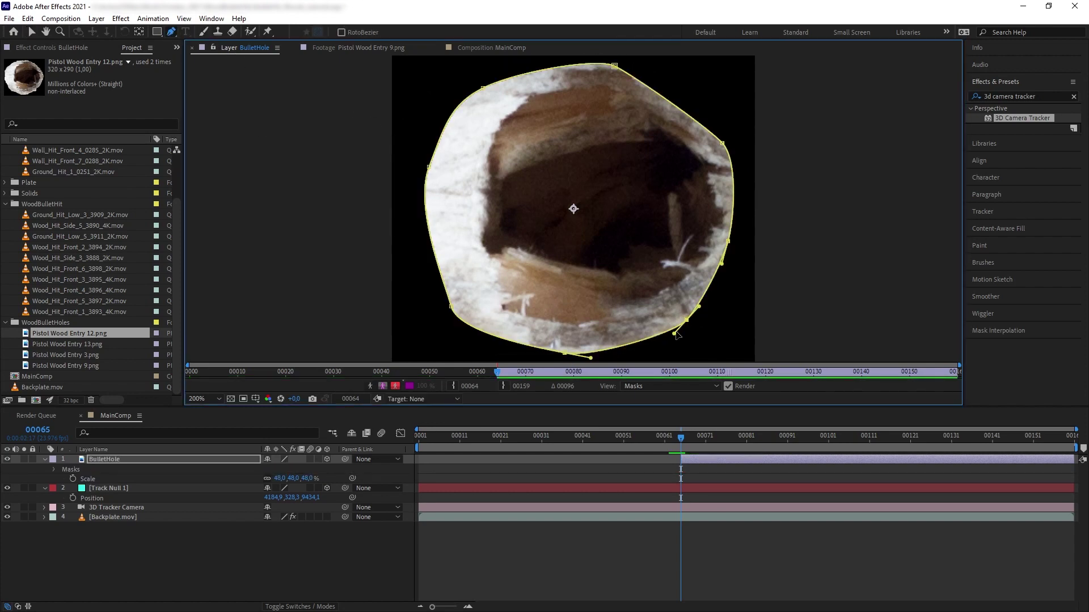
Step: Feather the BulletHole mask by 12 pixels and return to the MainComp composition with that layer selected
key(f)
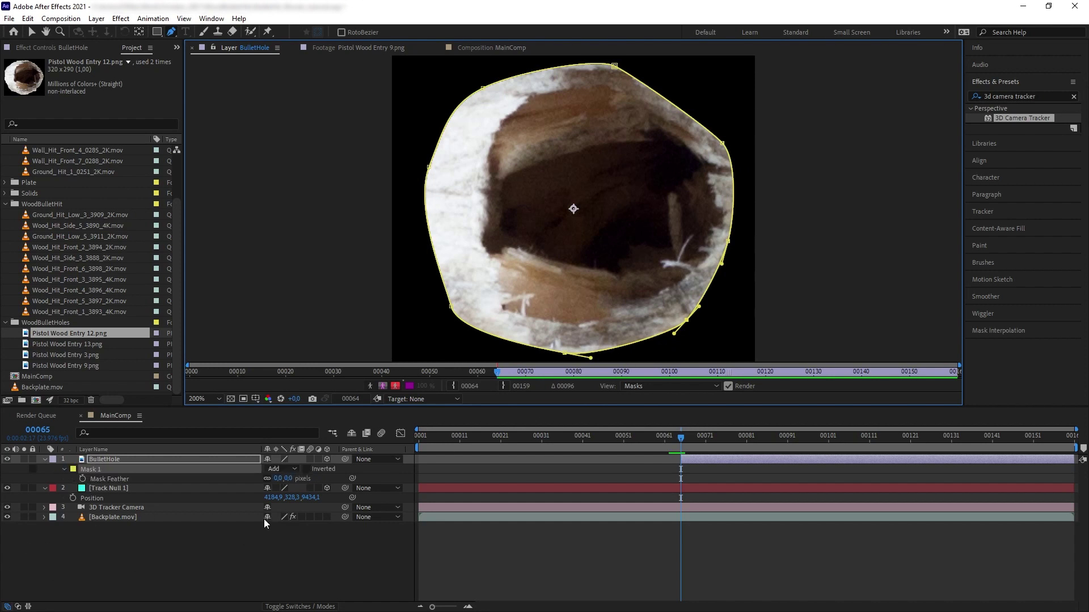
click(288, 478)
text(12)
key(Return)
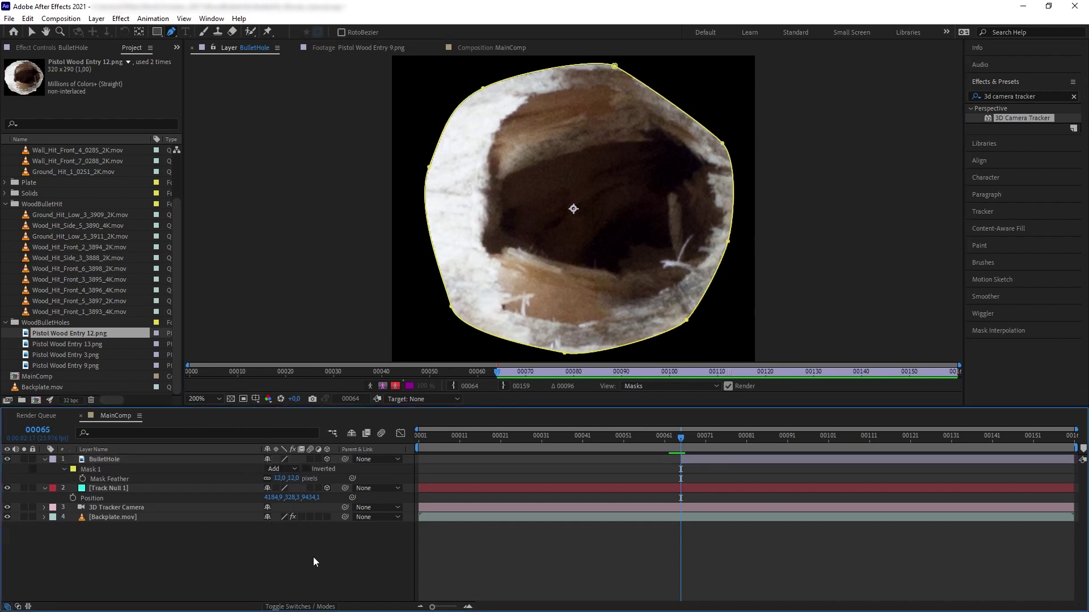
click(496, 47)
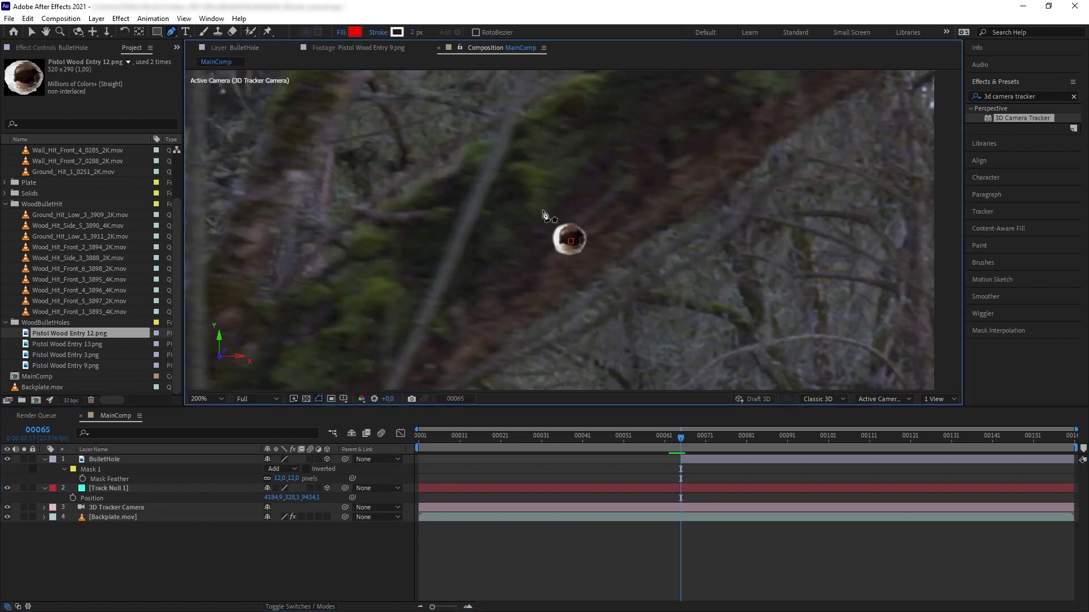
click(217, 459)
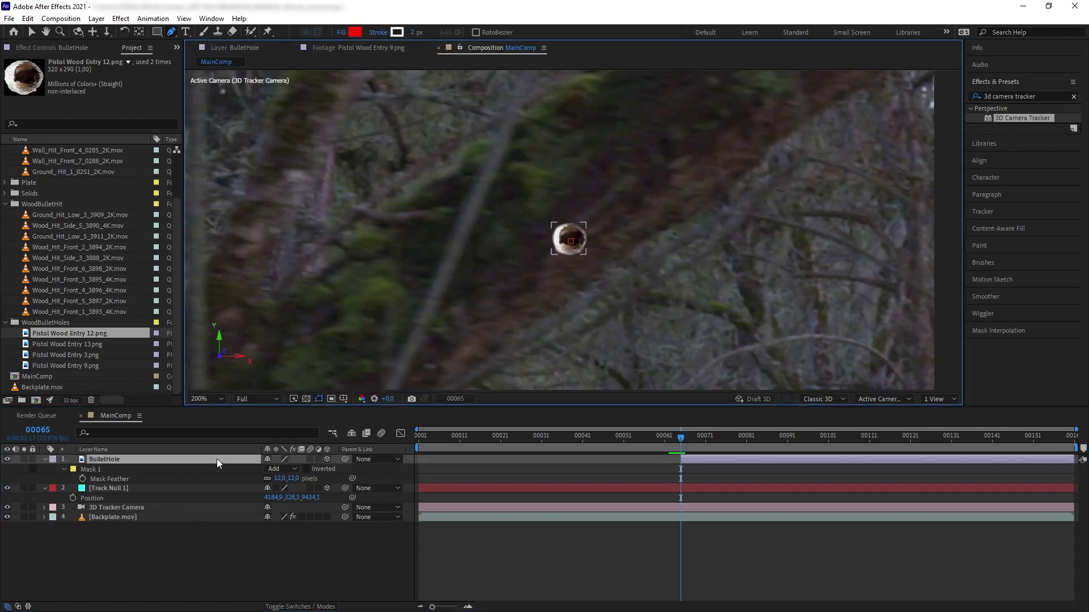
Step: Set the BulletHole layer's blending mode to Overlay
click(319, 605)
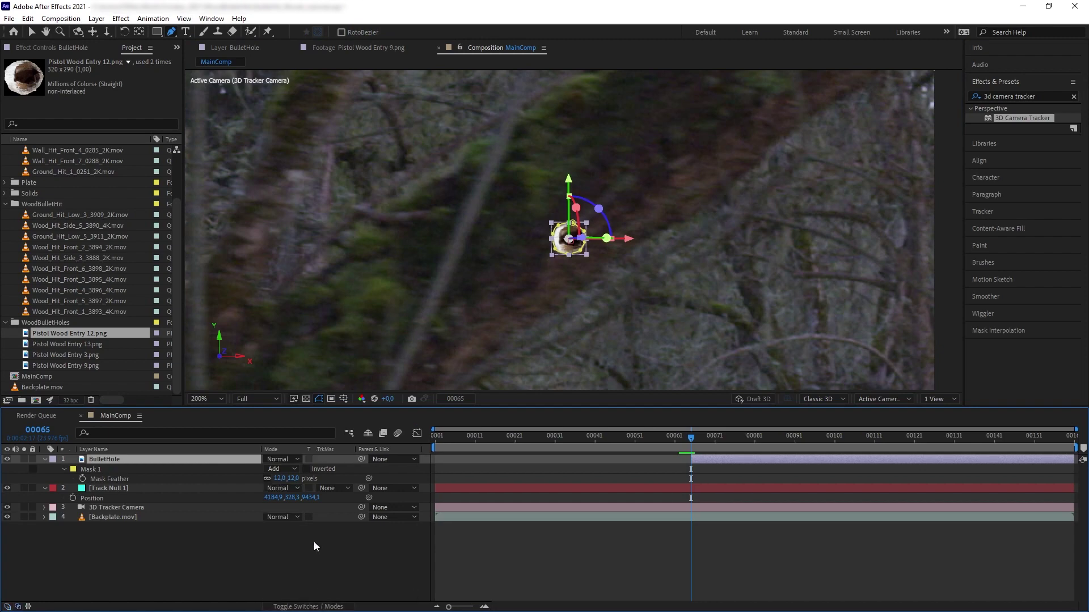
click(280, 461)
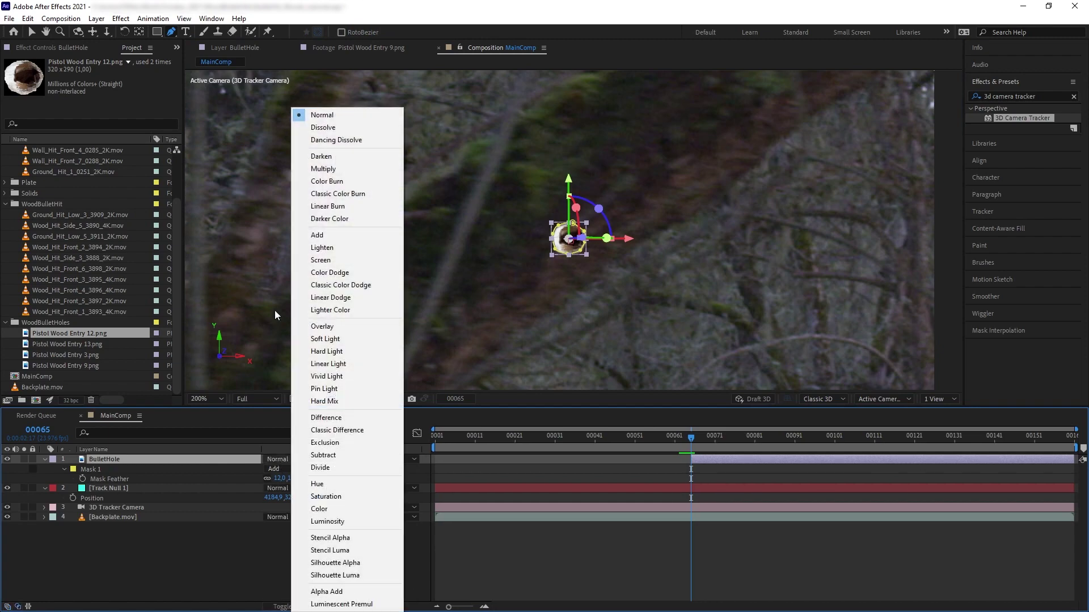
click(343, 327)
click(386, 444)
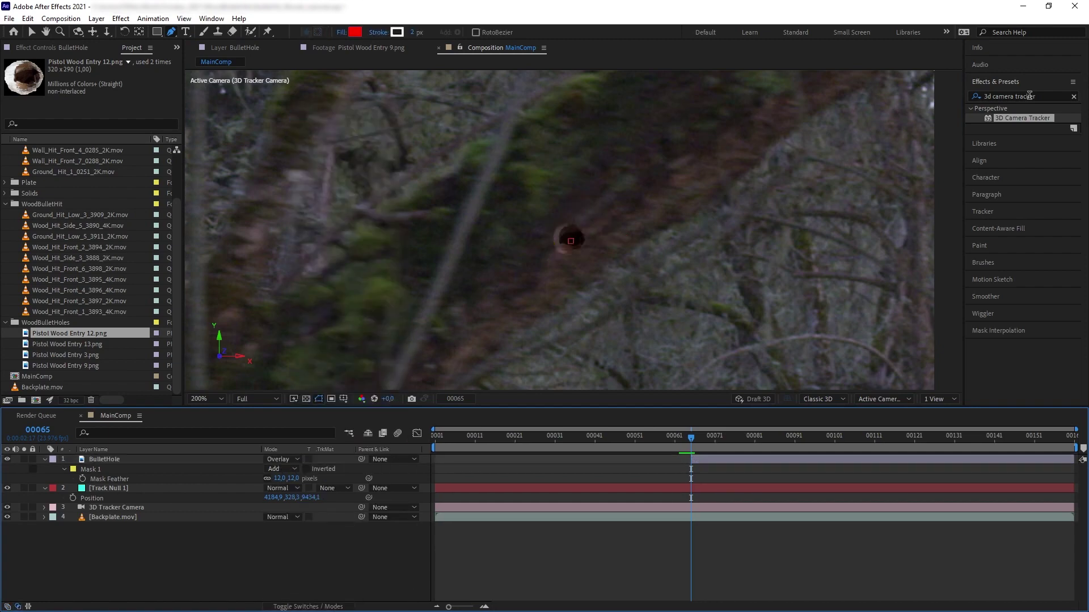
Step: Apply the Tint effect to the BulletHole layer and hide the mask outline in the composition view
triple_click(1029, 95)
text(tint)
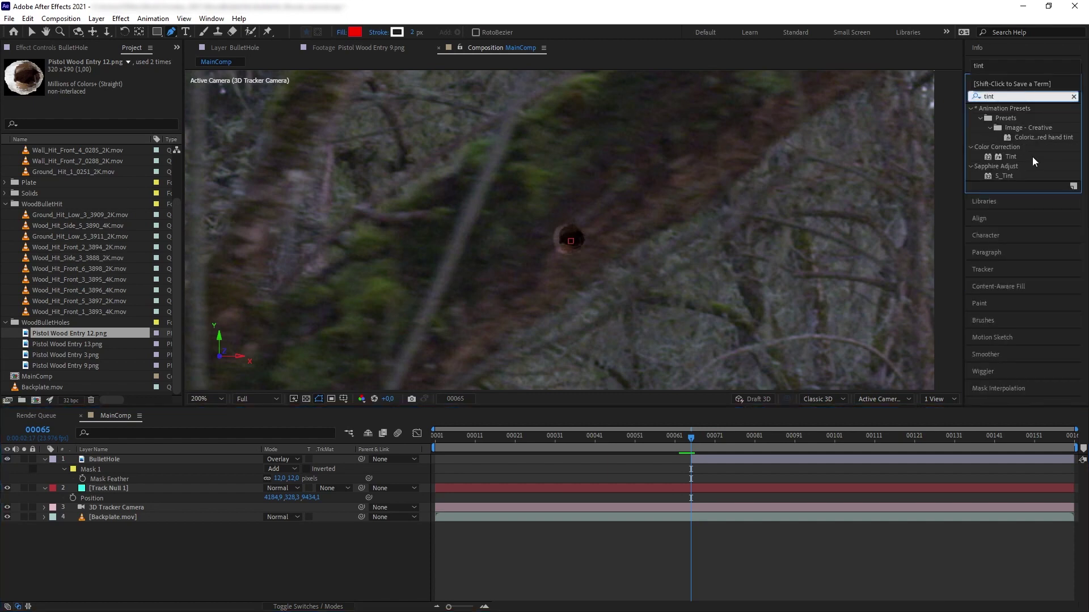
drag(310, 496, 219, 460)
click(319, 399)
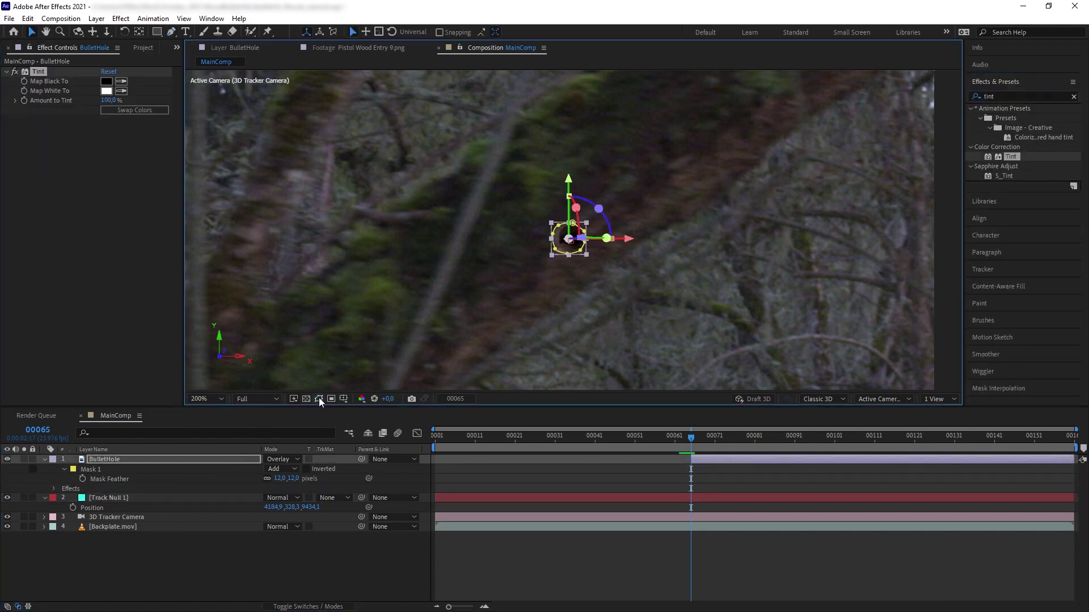
scroll(559, 261, up, 2)
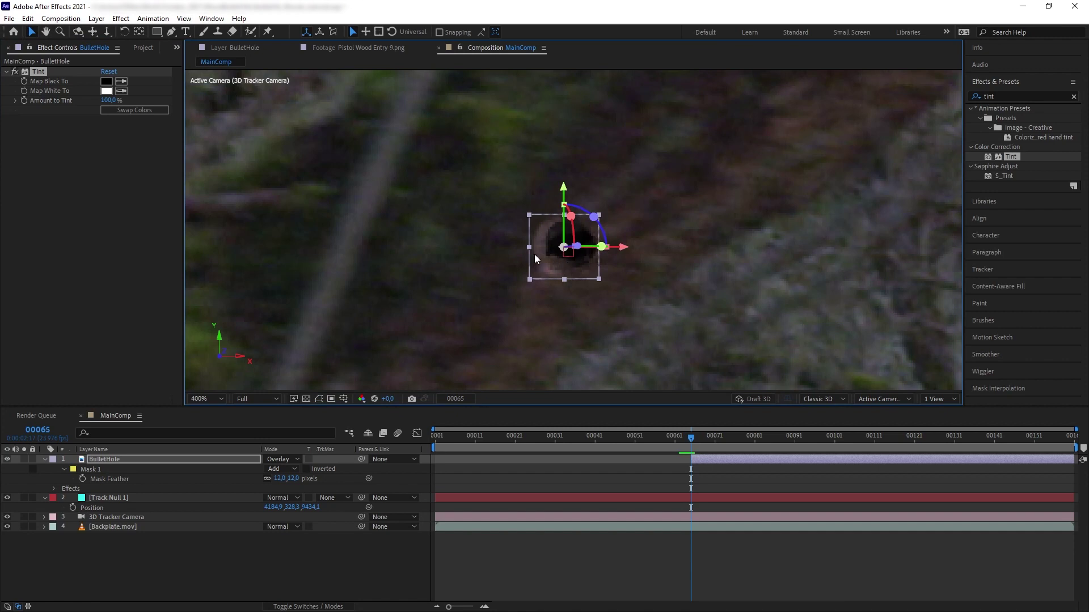
Step: Map the Tint's black and white to a dark area and the brown bark sampled from the footage, with Amount to Tint at 57%
click(121, 81)
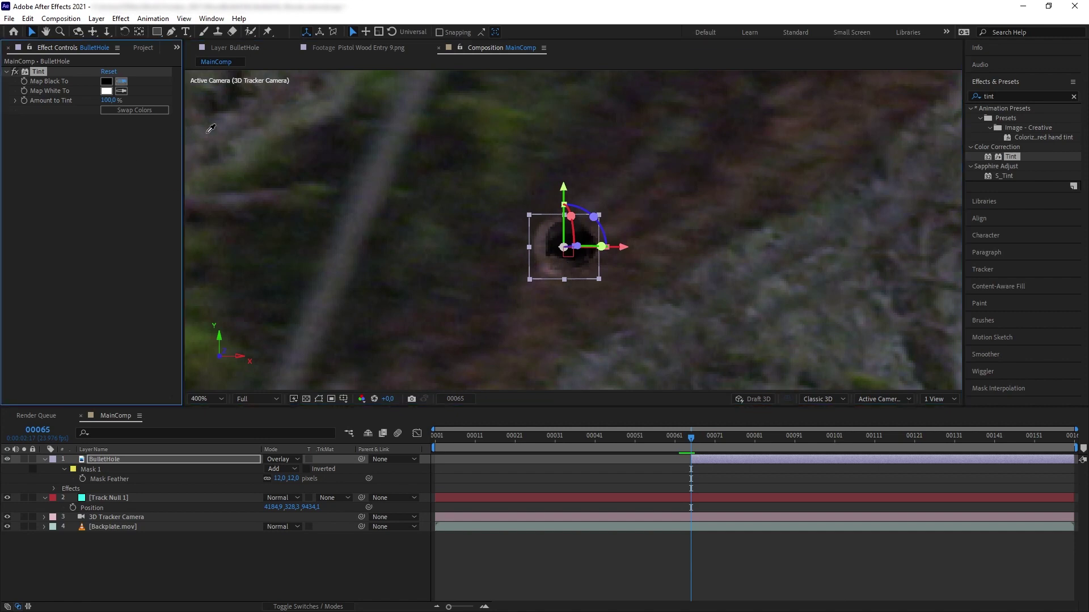
click(343, 166)
click(121, 90)
click(614, 233)
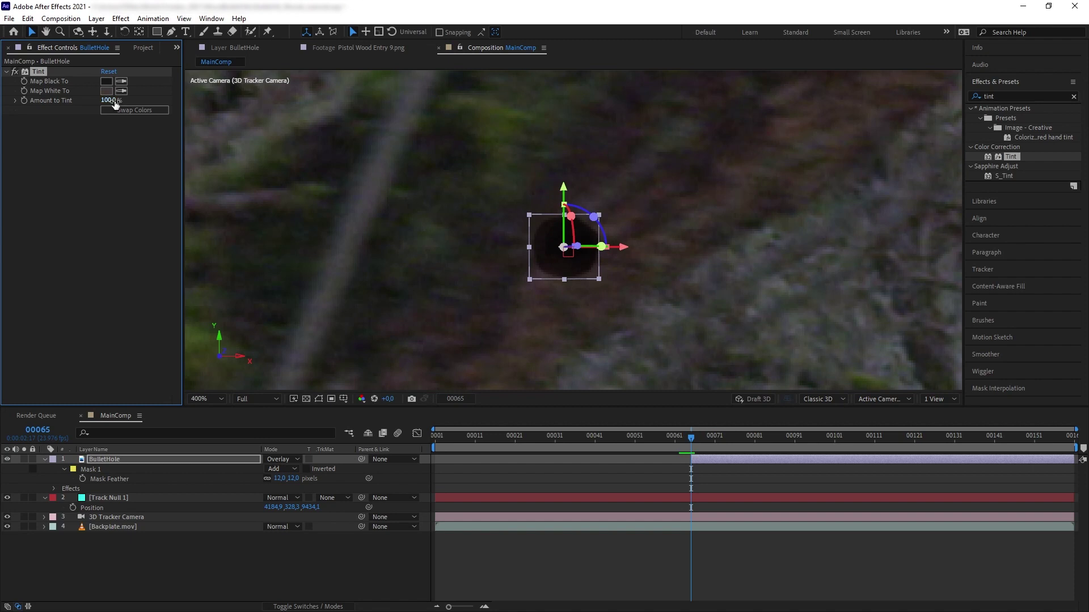
drag(110, 101, 83, 101)
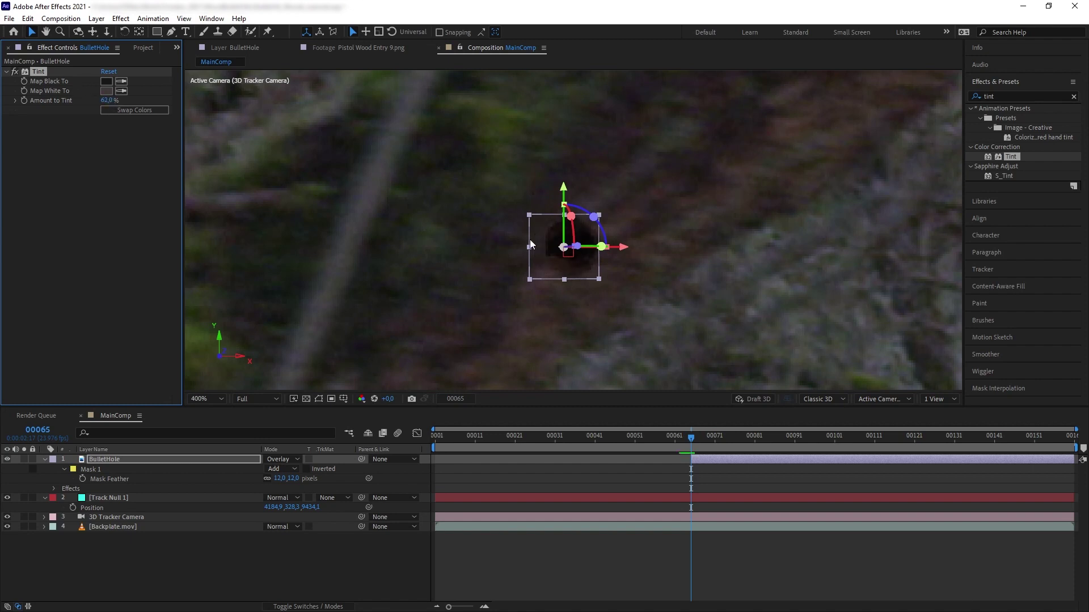
click(636, 203)
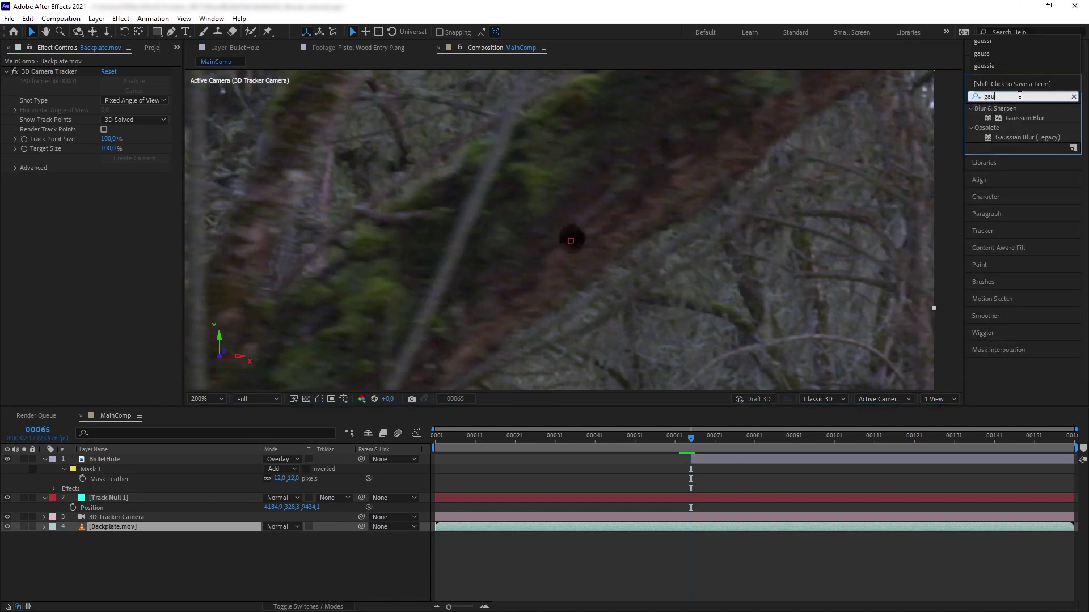
Step: Apply Gaussian Blur to the BulletHole layer with a Blurriness of 20
drag(1023, 118, 171, 461)
click(104, 129)
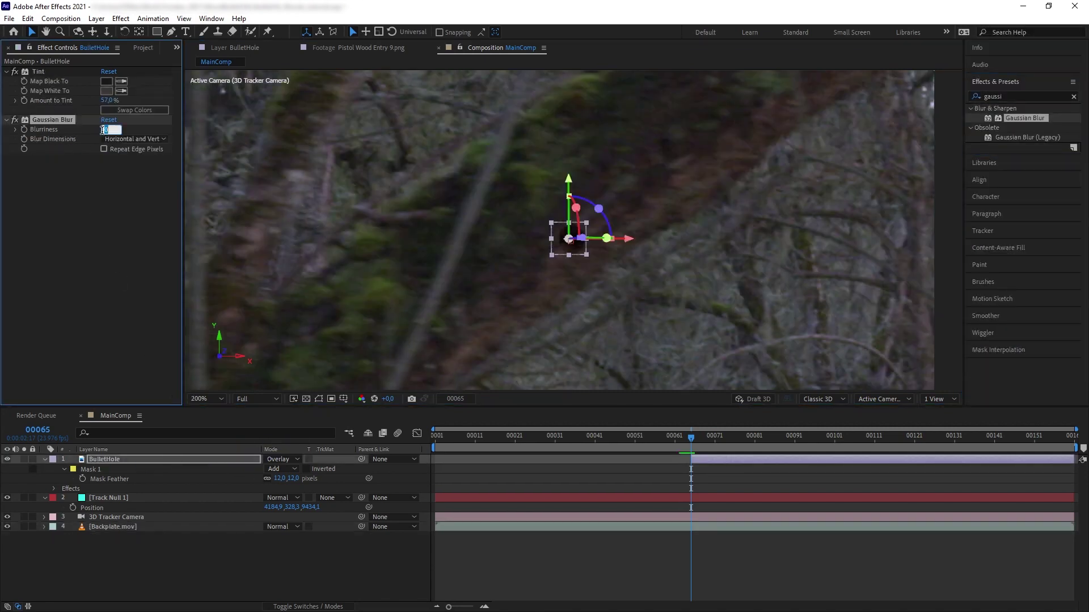
text(20)
key(Return)
click(465, 318)
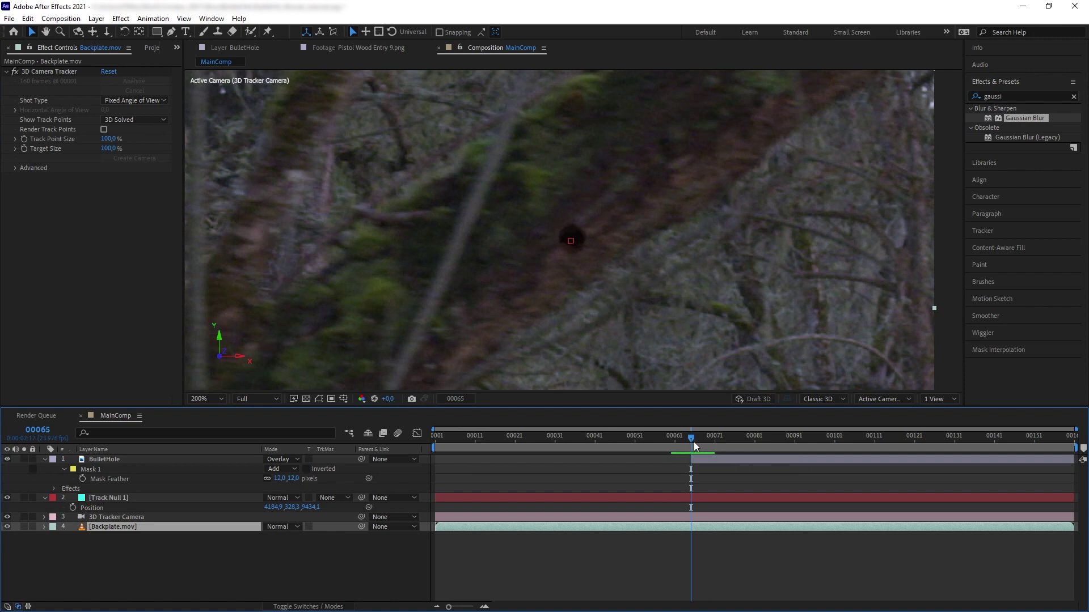
Step: Scale the BulletHole layer down to 17% and set a Scale keyframe at frame 65
click(190, 460)
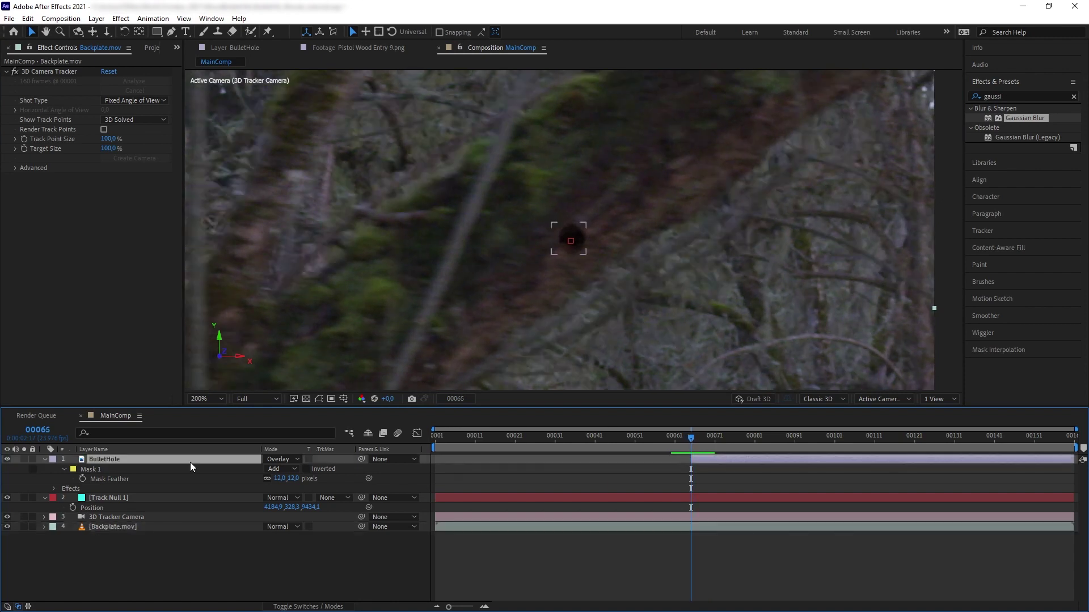
key(s)
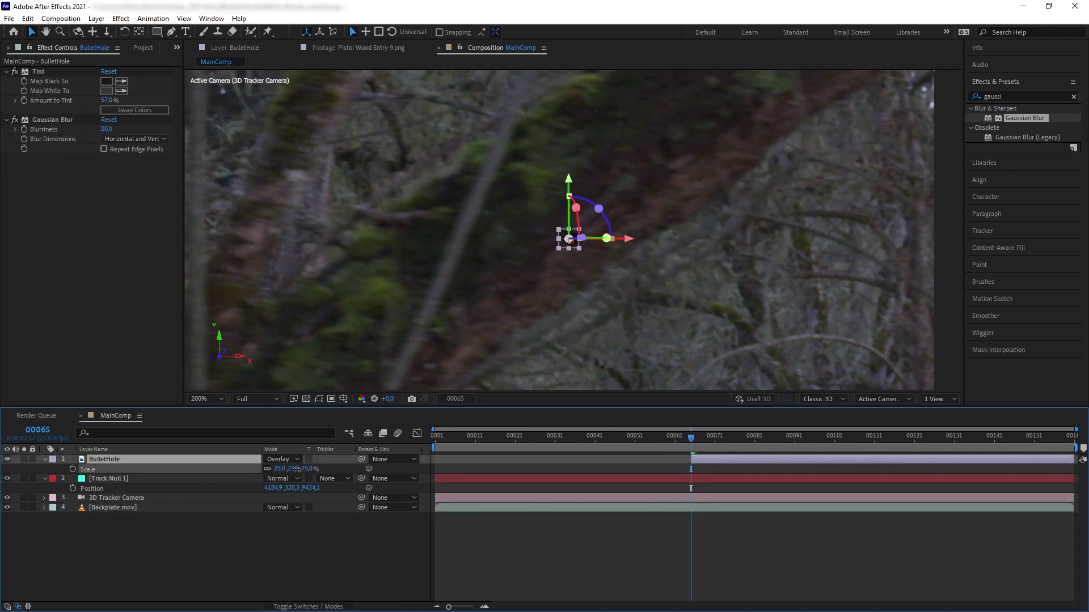
drag(296, 469, 292, 470)
click(320, 542)
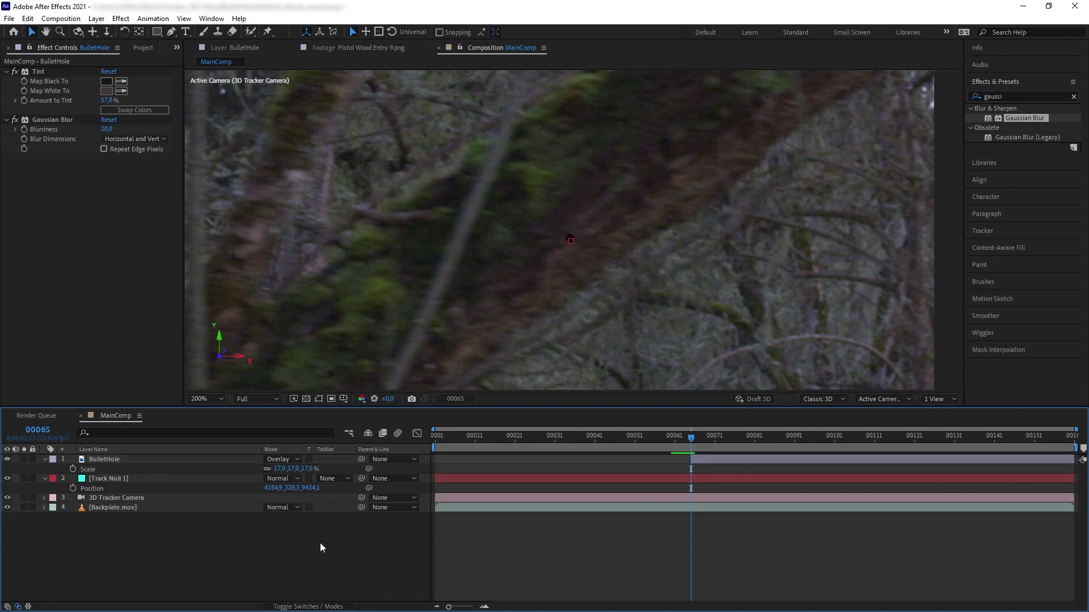
click(72, 470)
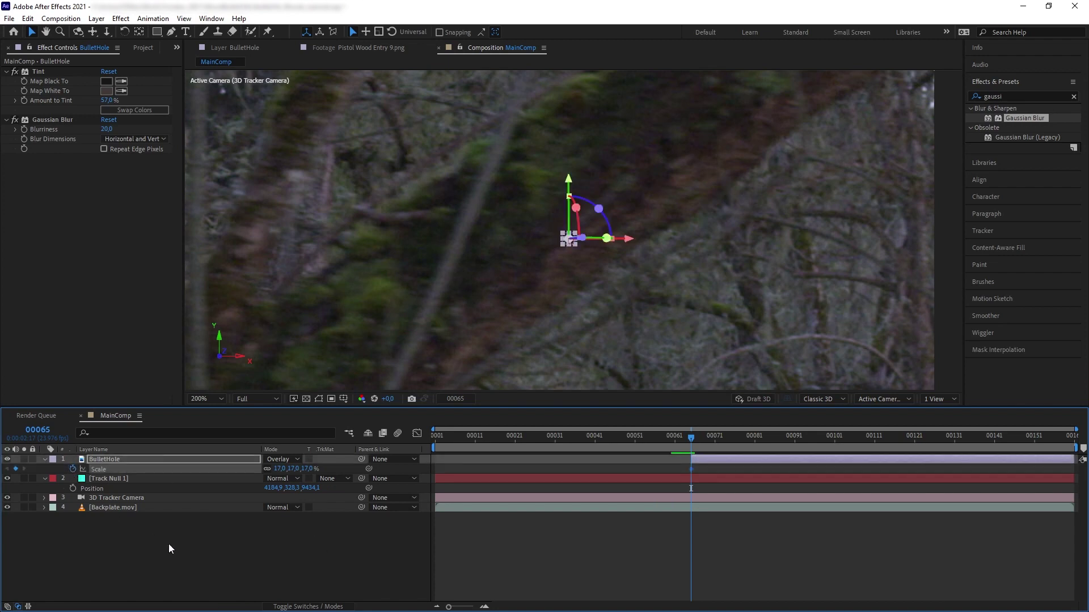
Step: Keyframe the BulletHole scale at 48% on frame 66 and play back the hole's appearance from frame 55
key(Page_Down)
click(309, 469)
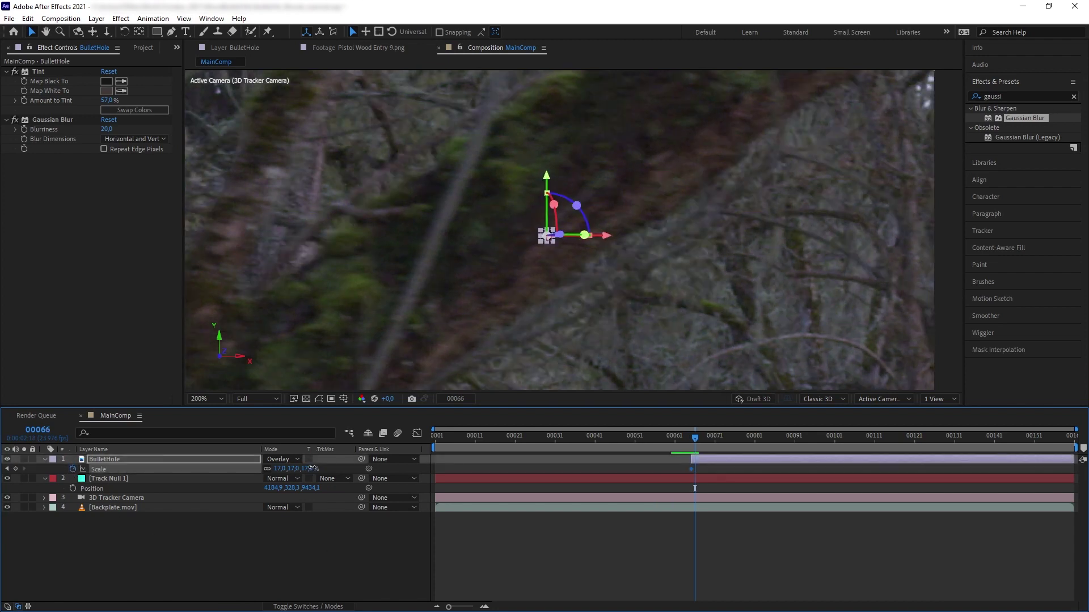
text(48)
key(Escape)
click(276, 555)
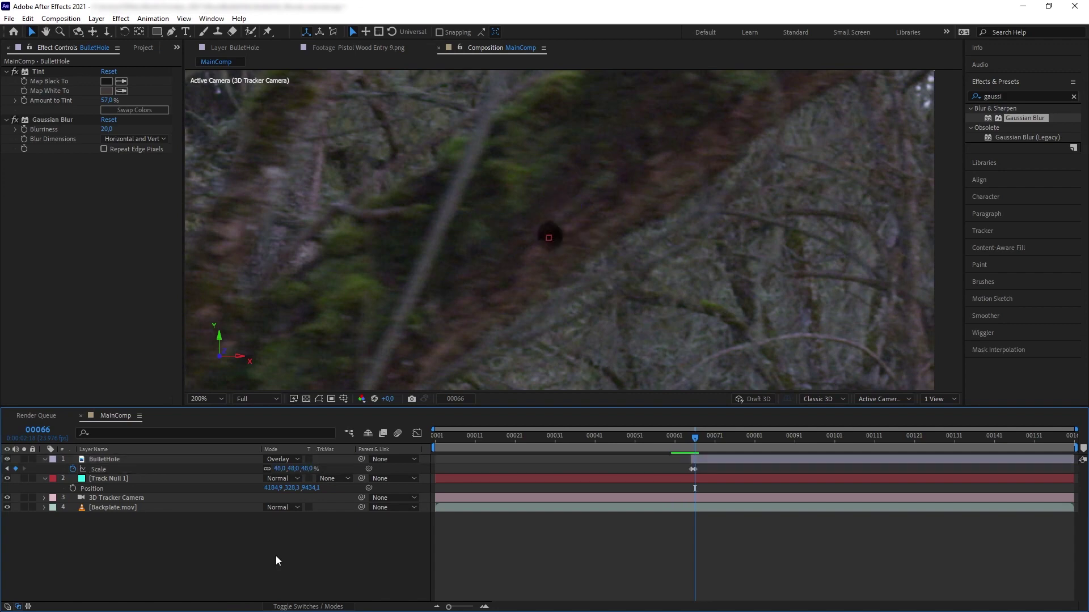
click(650, 440)
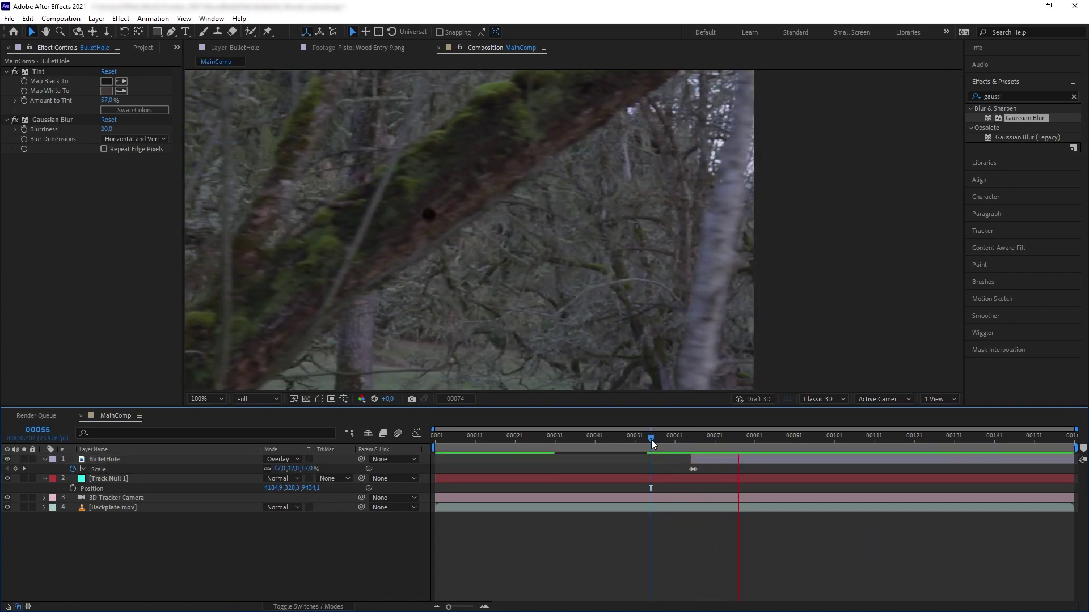
key(space)
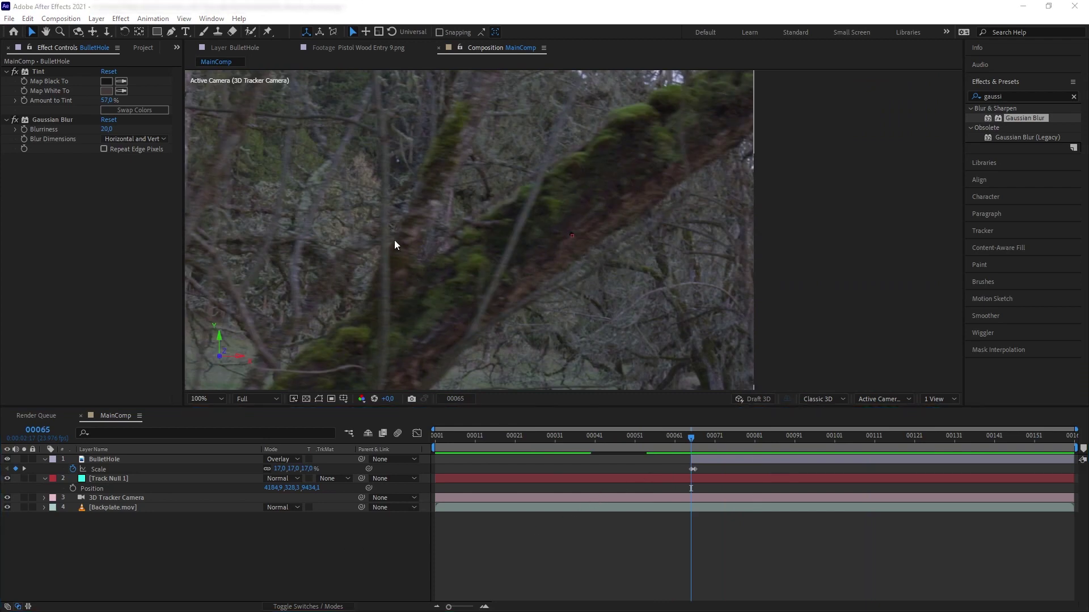
Step: Add Wood_Hit_Front_2_3894_2K.mov above the BulletHole layer and solo it at frame 3, where the debris burst begins
click(136, 49)
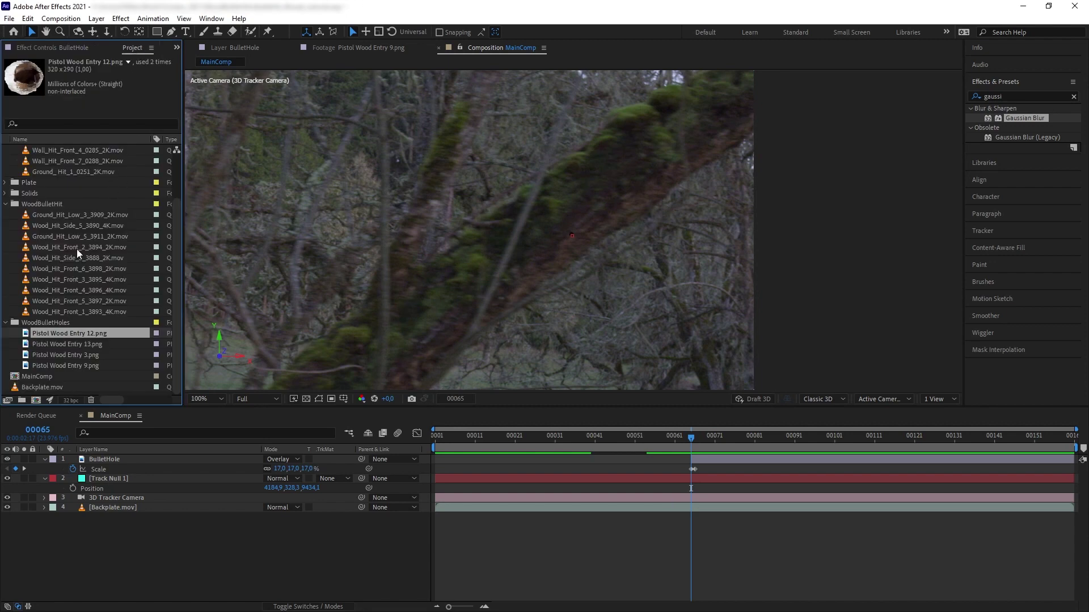
drag(76, 250, 468, 340)
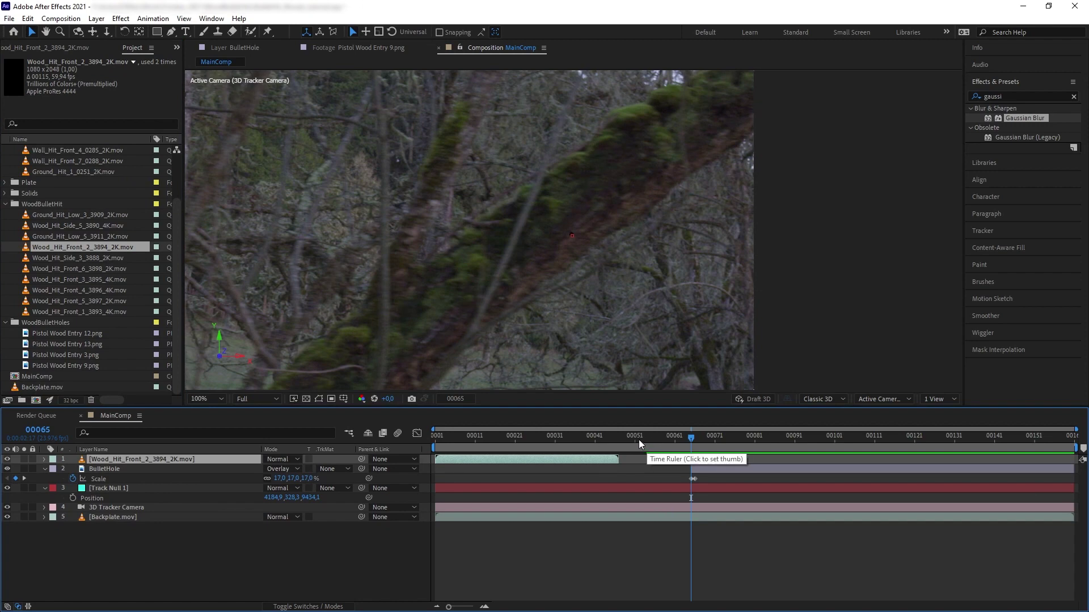
drag(638, 440, 428, 423)
scroll(300, 385, down, 2)
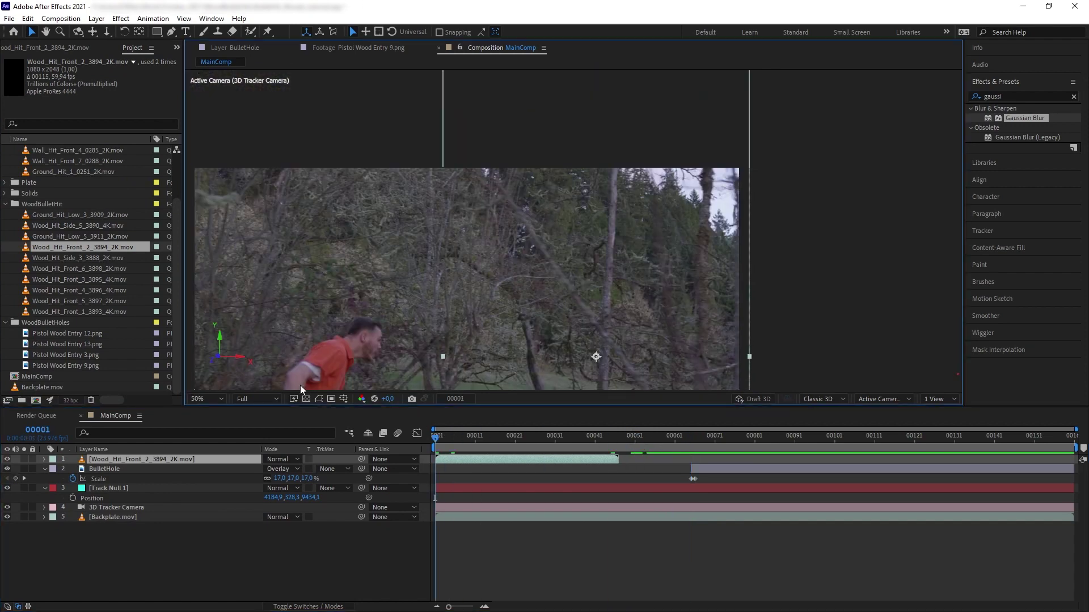
click(23, 460)
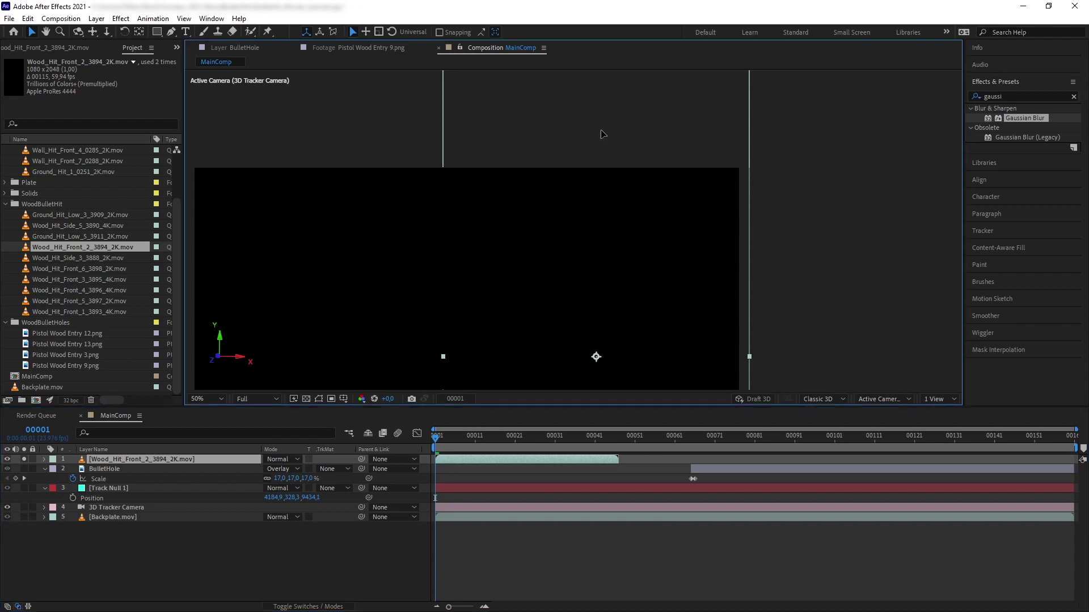
mouse_move(448, 441)
mouse_down()
mouse_move(438, 443)
mouse_move(459, 439)
mouse_move(443, 440)
mouse_up()
drag(471, 307, 481, 218)
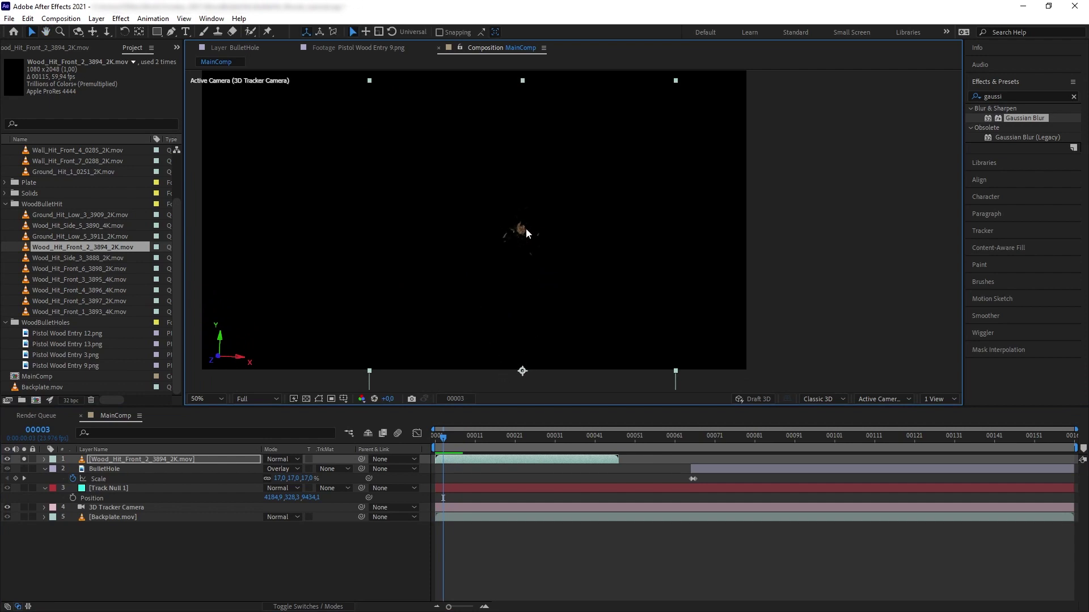
Step: Move the wood hit clip's anchor point to the centre of the debris burst and turn its solo off
click(139, 32)
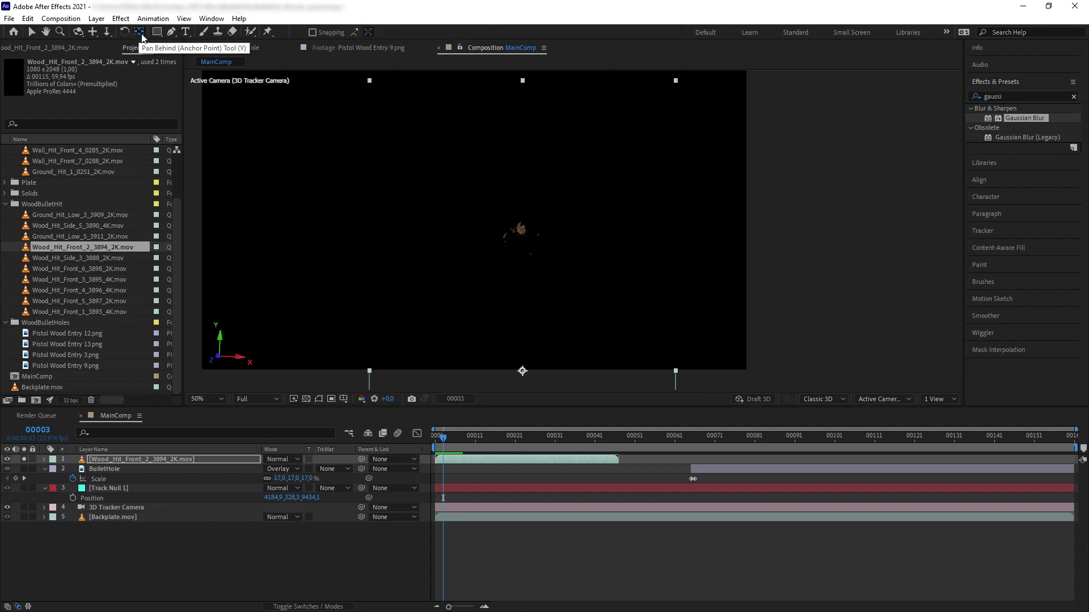
drag(527, 375, 518, 233)
key(v)
scroll(571, 228, up, 2)
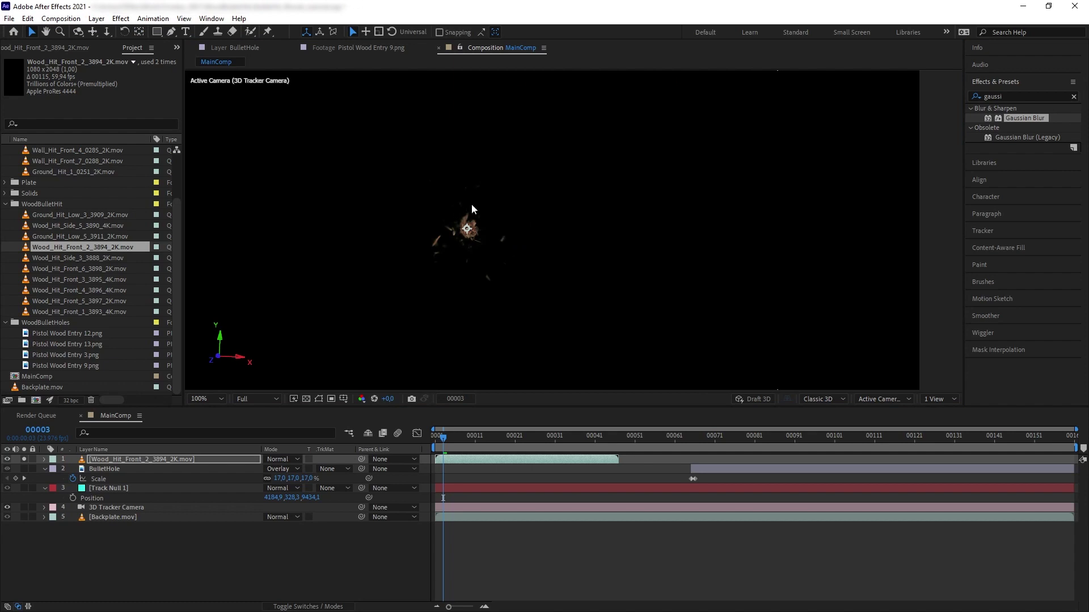
click(29, 457)
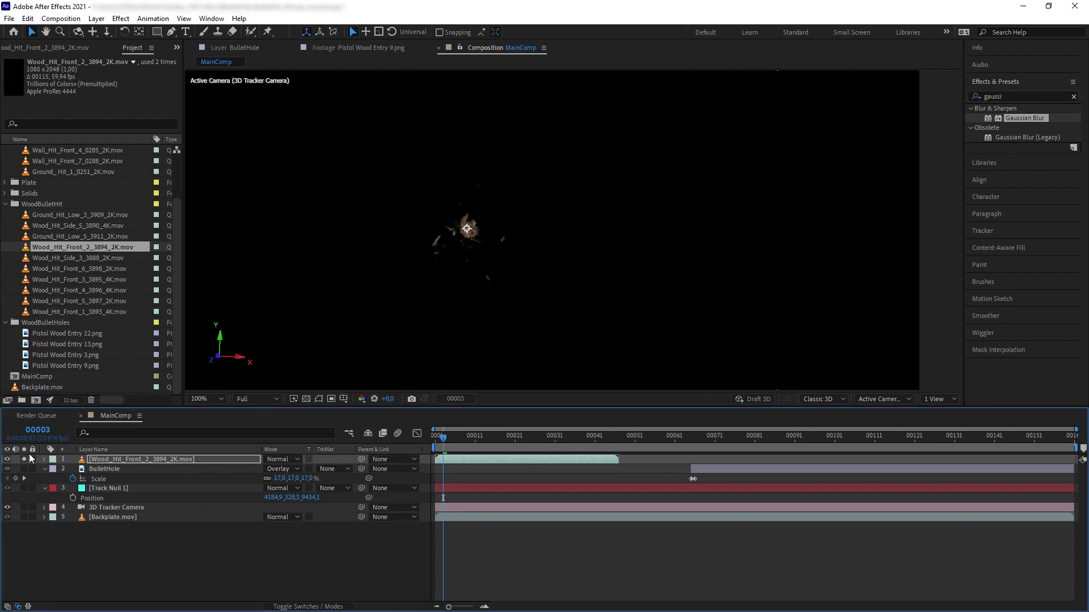
click(24, 459)
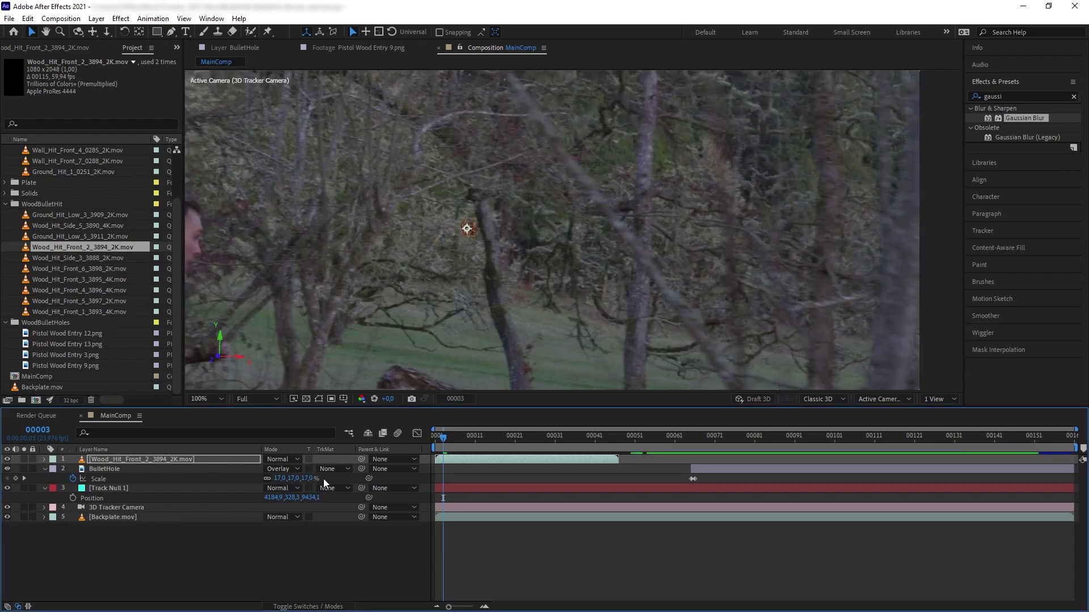
Step: Make the wood hit clip a 3D layer and shift it in time to start at frame 65
click(307, 607)
scroll(468, 267, down, 2)
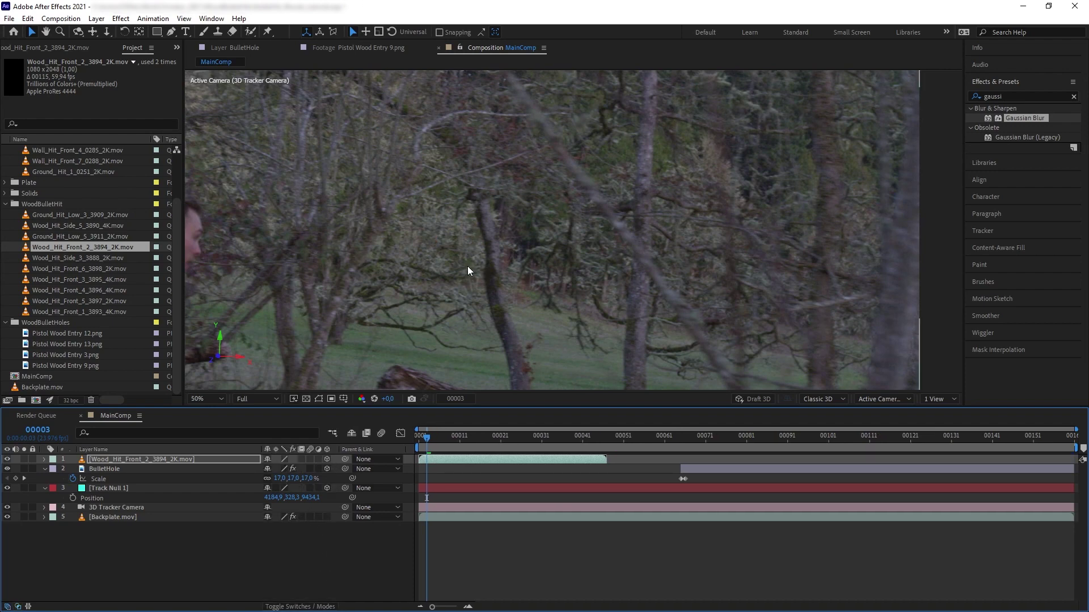
drag(452, 439, 683, 459)
key(period)
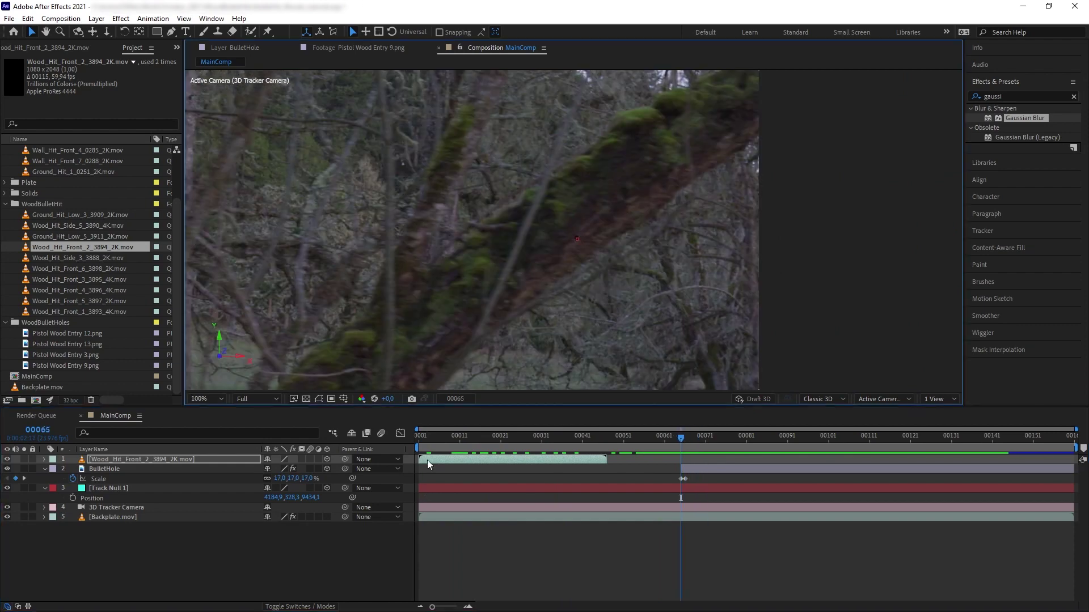
drag(427, 461, 713, 462)
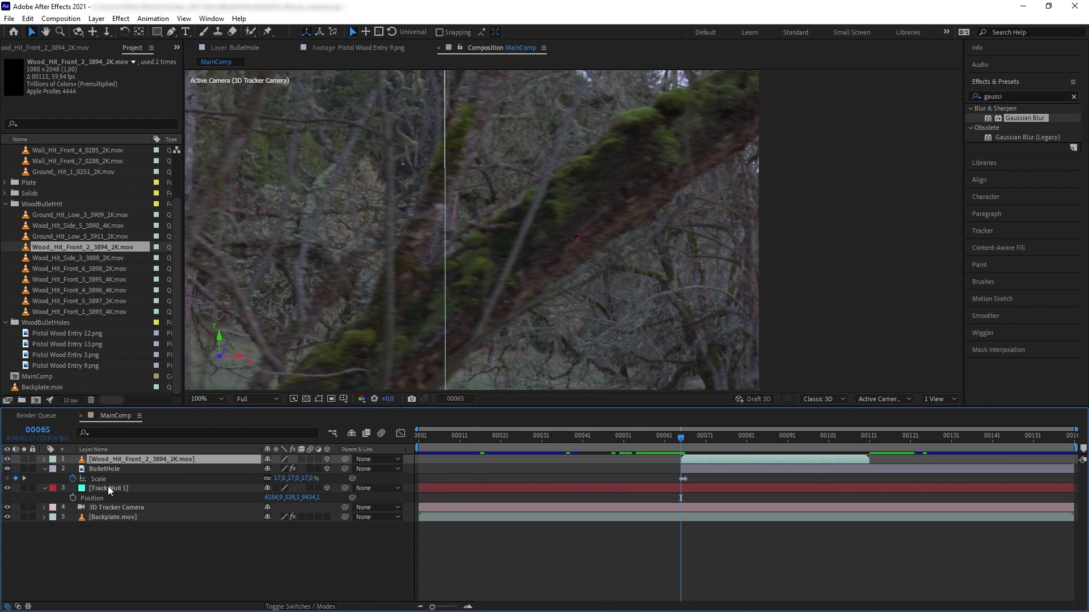
Step: Copy the Position of Track Null 1 onto the wood hit layer at frame 65
click(126, 497)
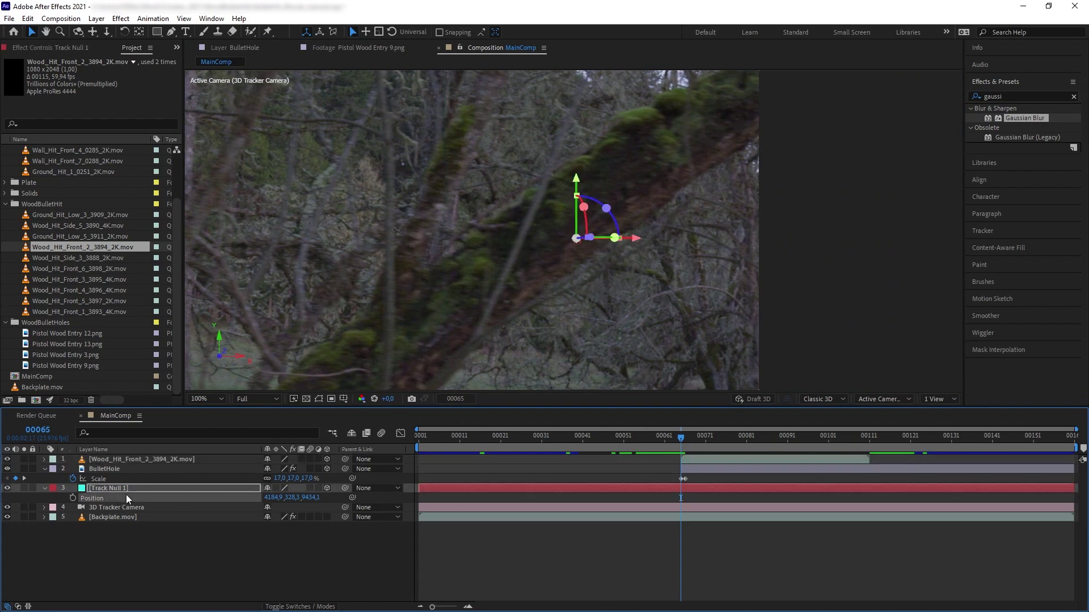
click(109, 459)
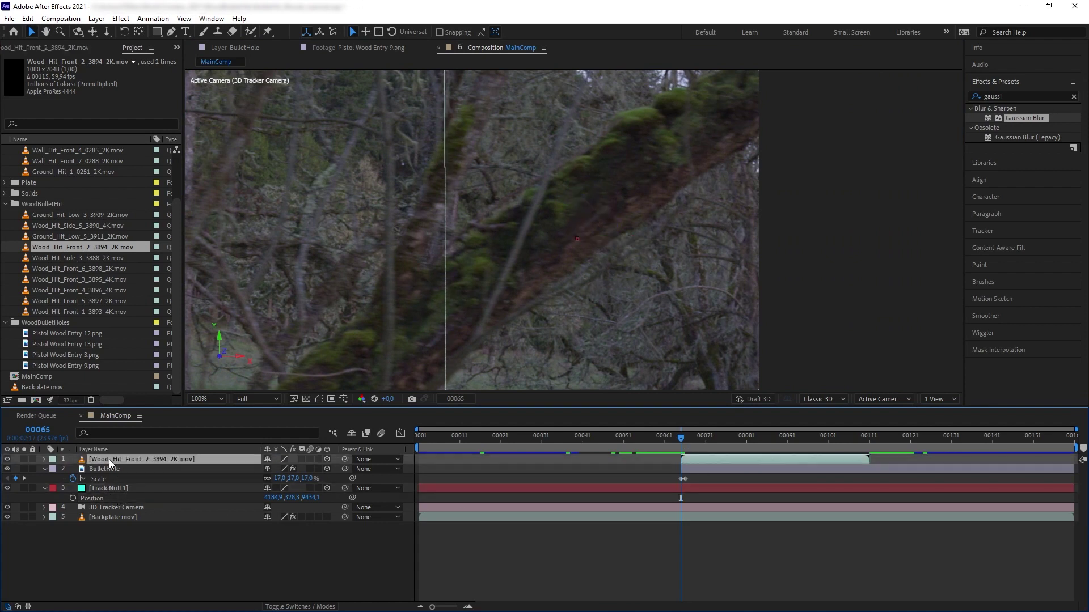
mouse_move(680, 437)
mouse_down()
mouse_move(744, 436)
mouse_move(681, 434)
mouse_up()
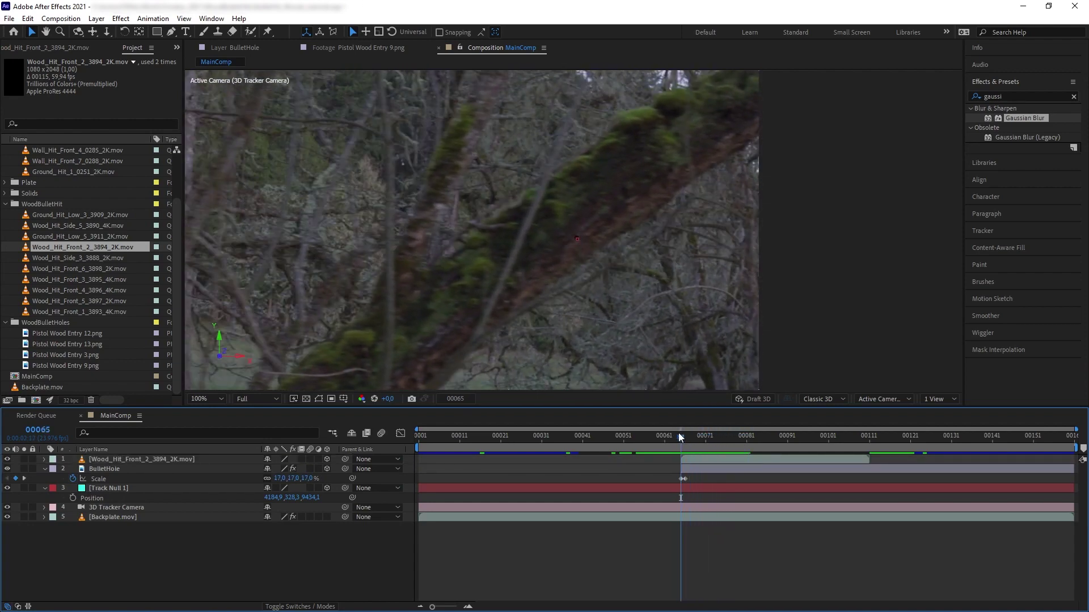
Step: Shift the wood hit layer earlier to start at frame 63 and scale it to 416% over the bullet hole
scroll(569, 296, up, 2)
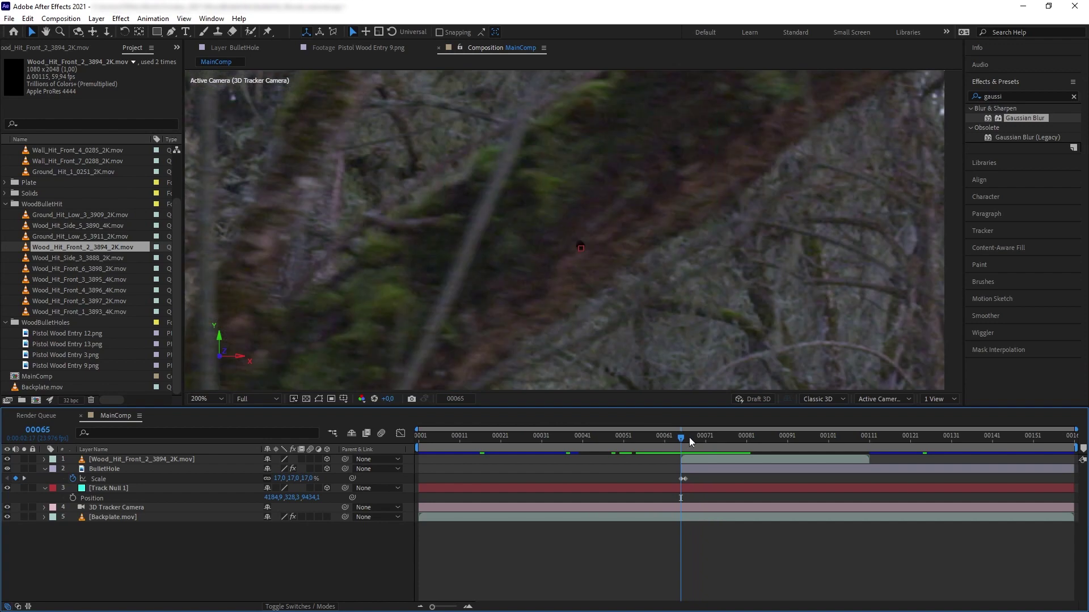
drag(716, 461, 700, 452)
key(s)
drag(282, 469, 577, 560)
click(578, 560)
drag(682, 446, 709, 430)
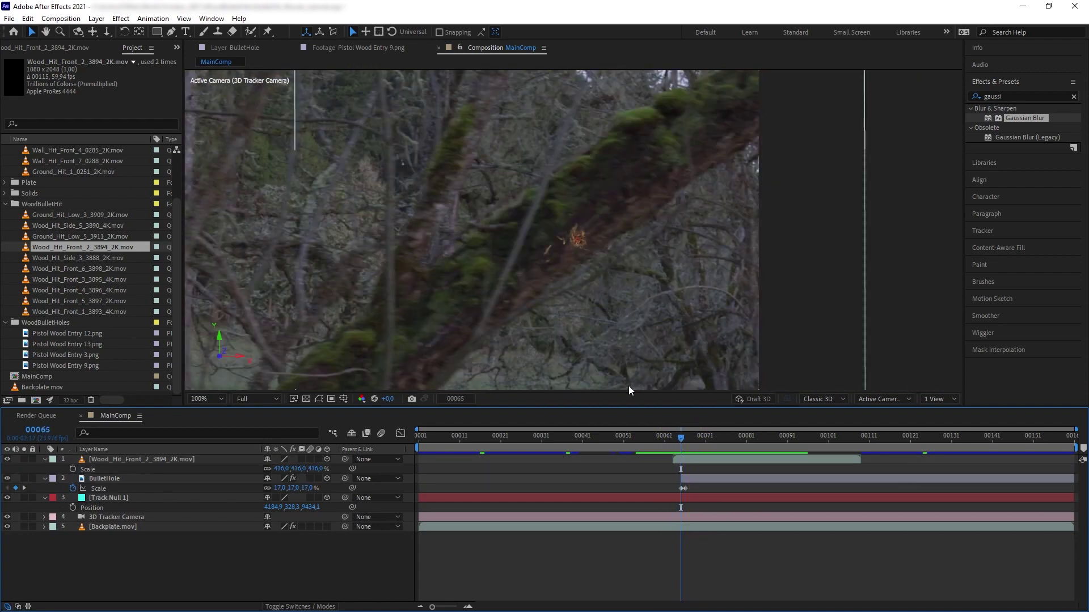
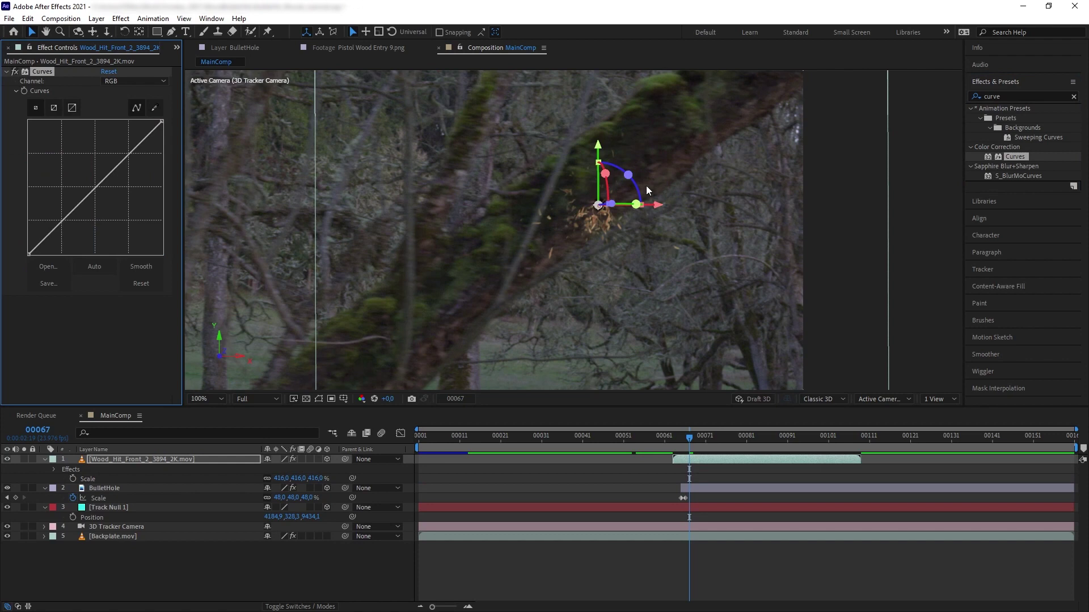
Step: Darken the wood hit by lowering the RGB curve's highlight end, raise the Blue curve's midtones and slightly adjust the Red curve
drag(161, 121, 163, 182)
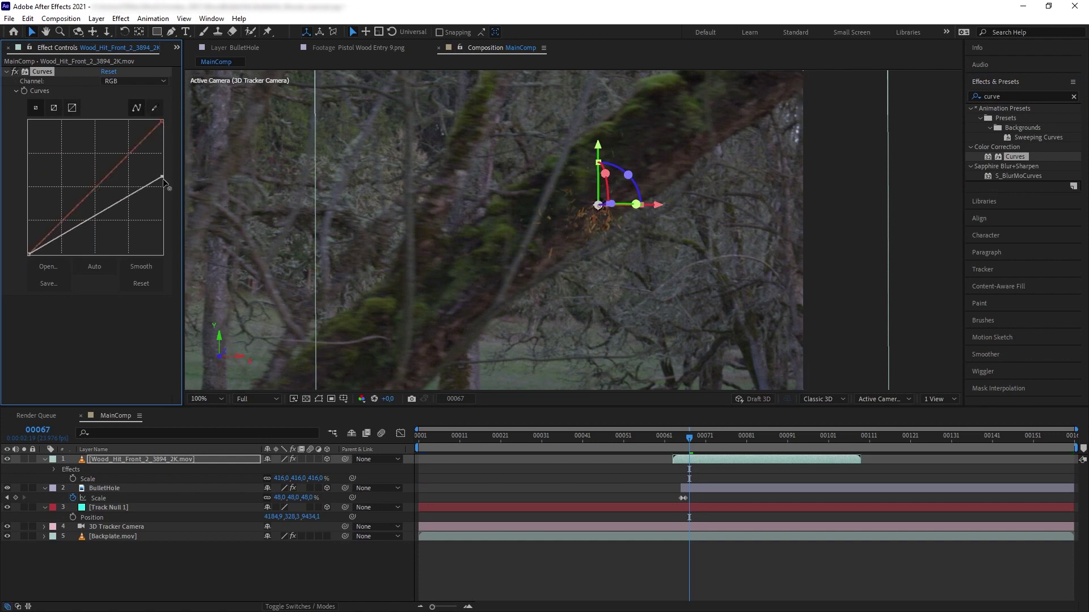
click(29, 254)
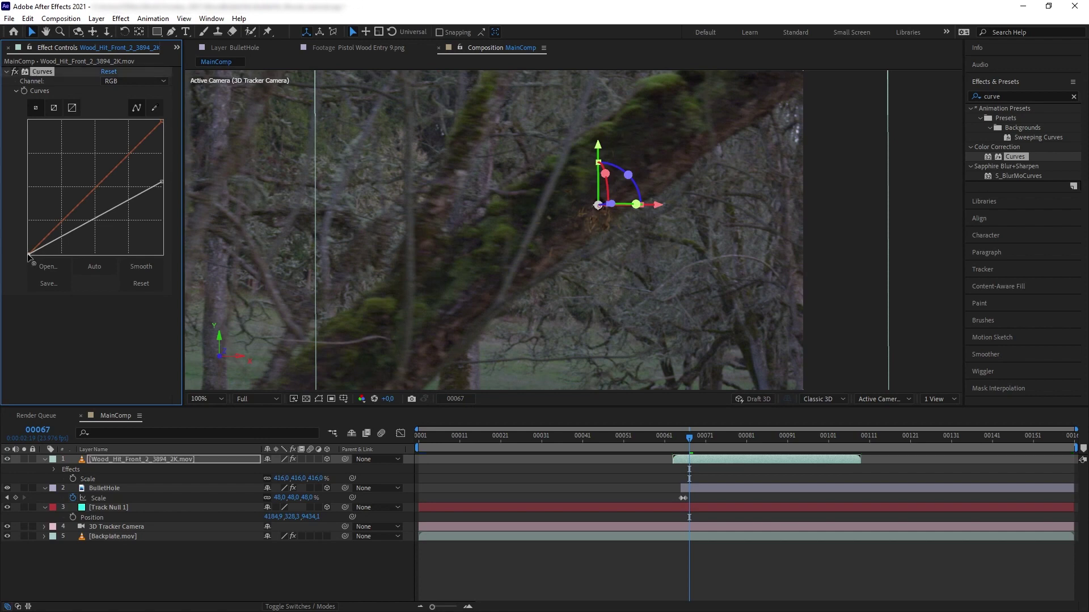
click(117, 82)
click(127, 132)
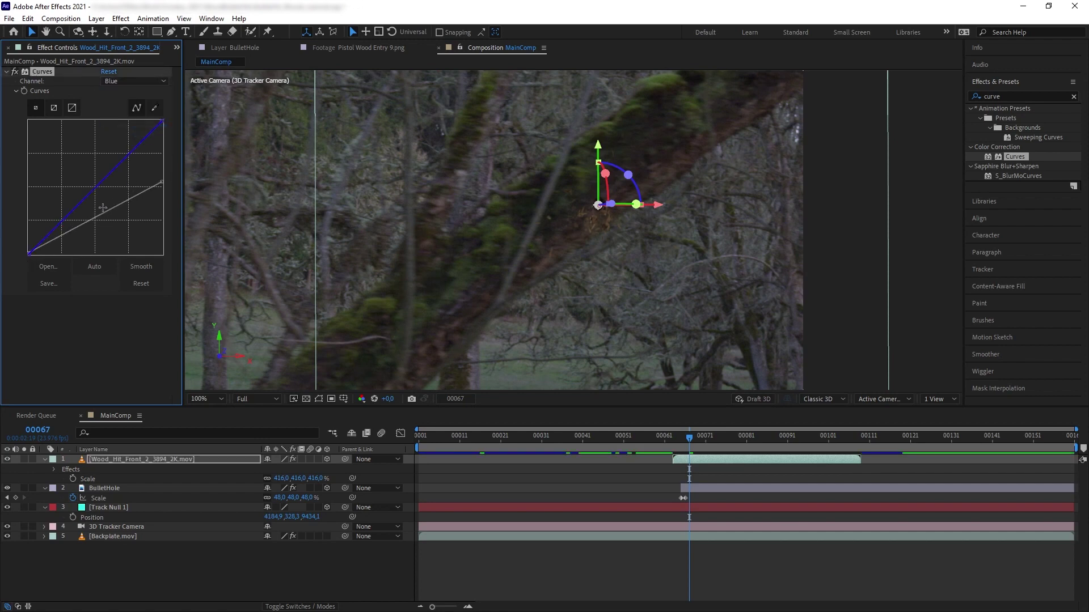
mouse_move(100, 183)
mouse_down()
mouse_move(91, 169)
mouse_move(99, 193)
mouse_up()
click(122, 82)
click(126, 106)
key(space)
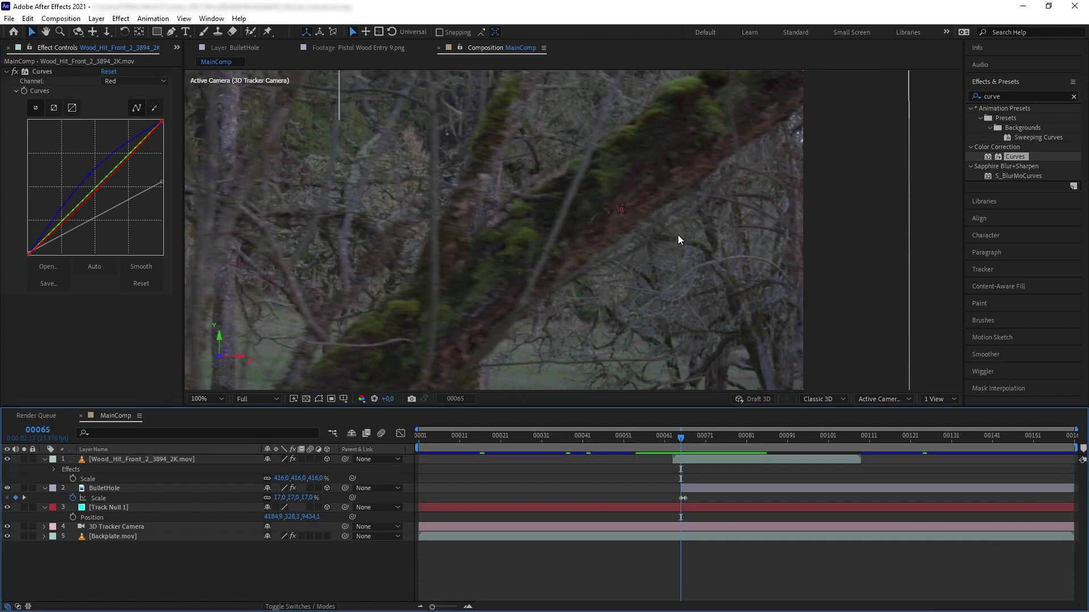
Step: Add Wall_Hit_Front_6_0287_2K.mov from the Bullet_Hits folder as the top layer of MainComp
click(177, 47)
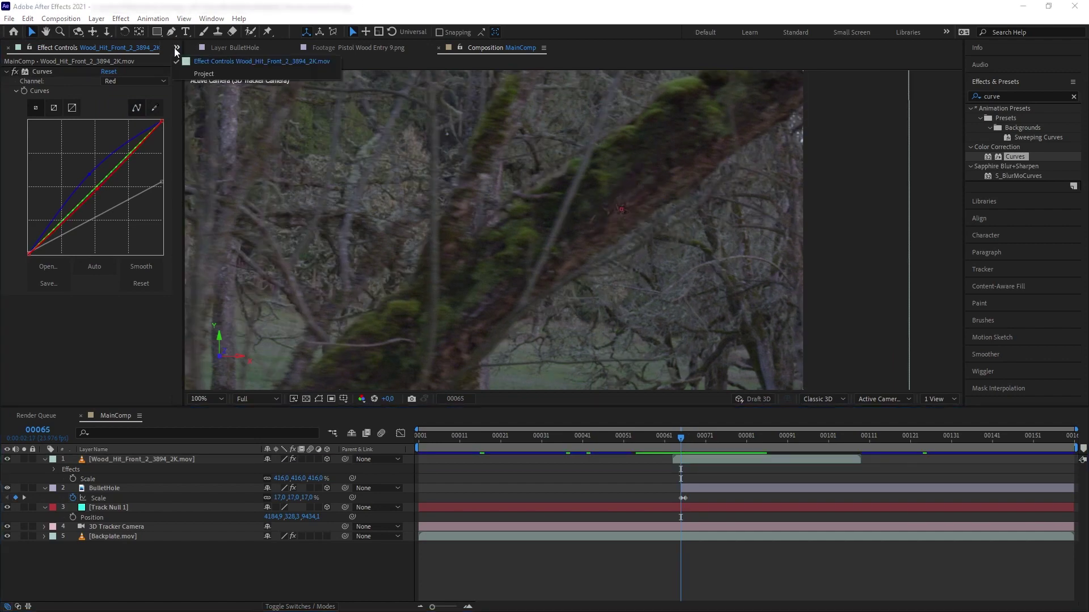
click(193, 72)
scroll(98, 229, up, 2)
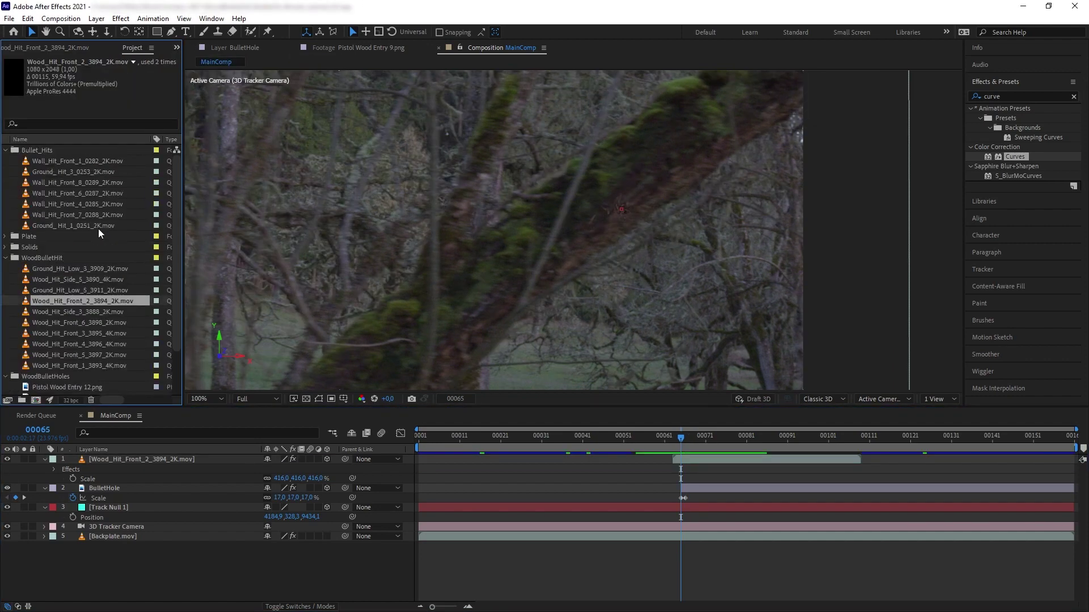
click(90, 193)
drag(39, 192, 275, 455)
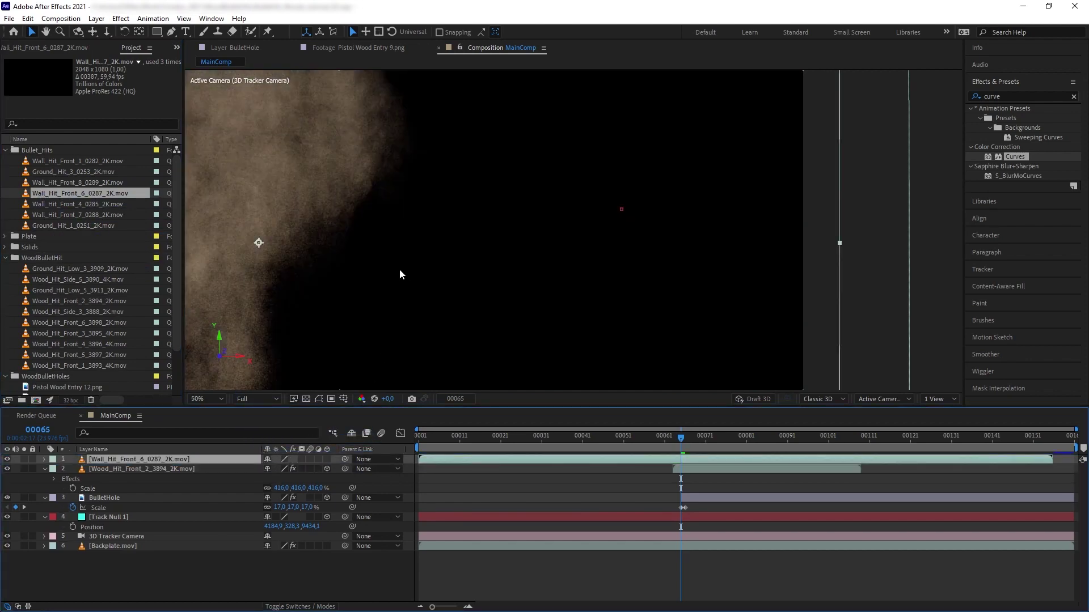
scroll(361, 276, down, 2)
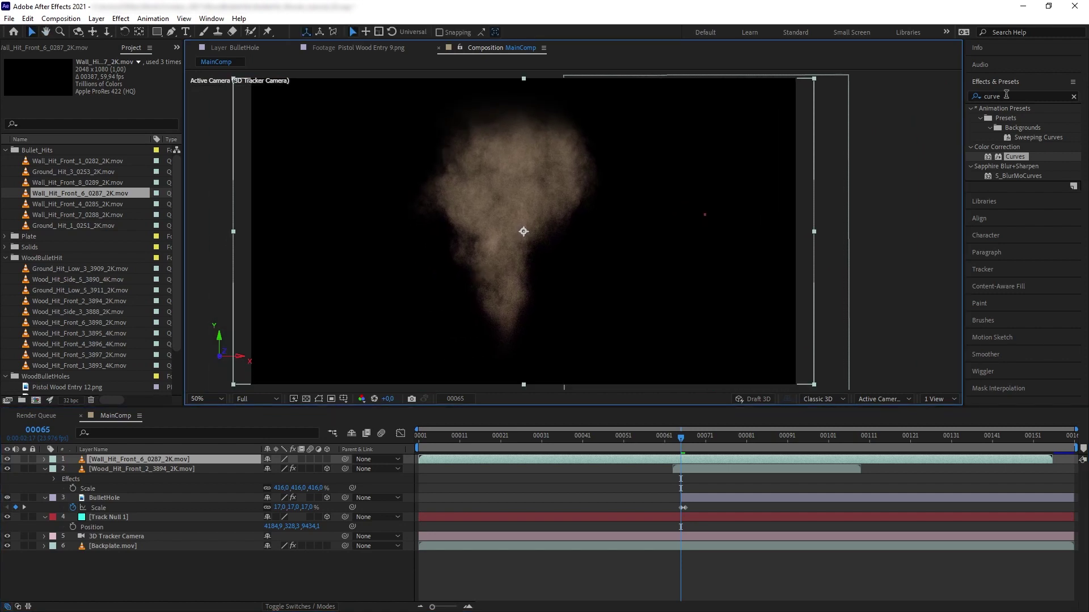
Step: Apply Shift Channels to the wall hit layer and set Take Alpha From to Luminance
click(1006, 96)
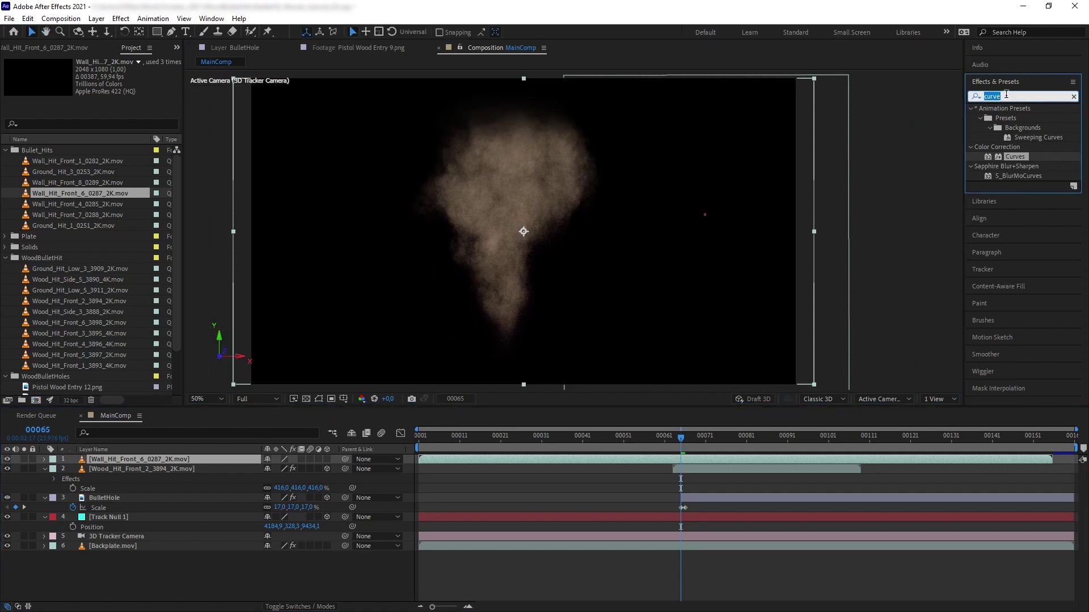
text(shift channe)
drag(1025, 118, 143, 464)
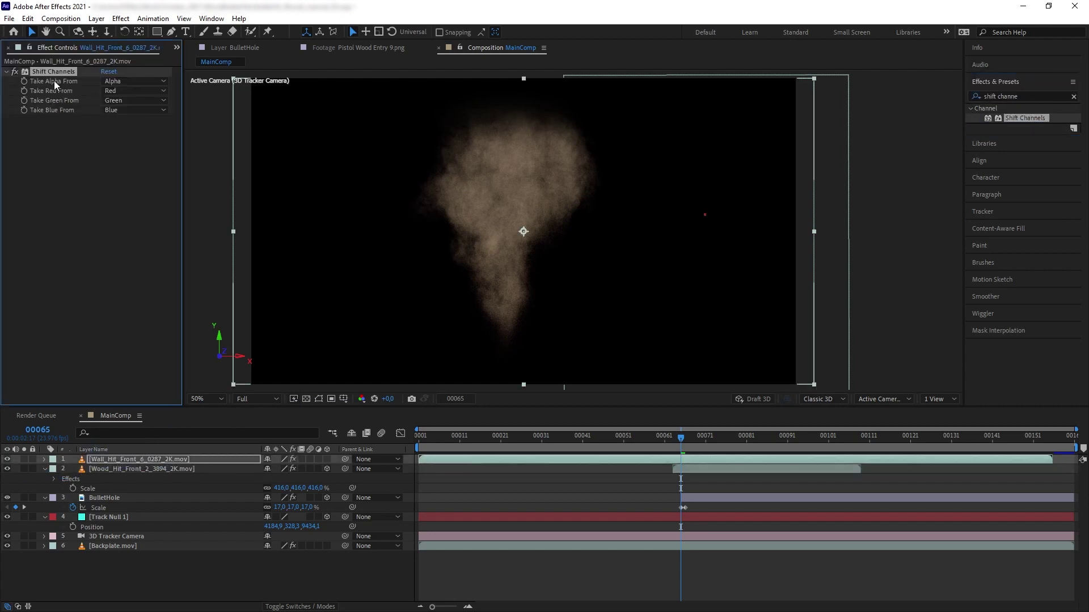
click(120, 81)
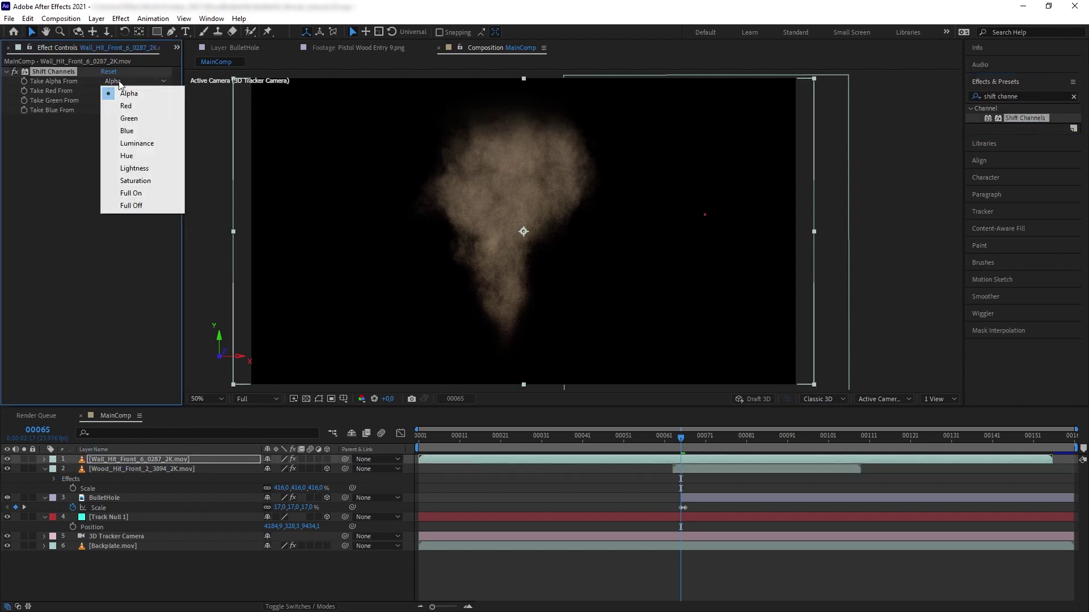
click(136, 143)
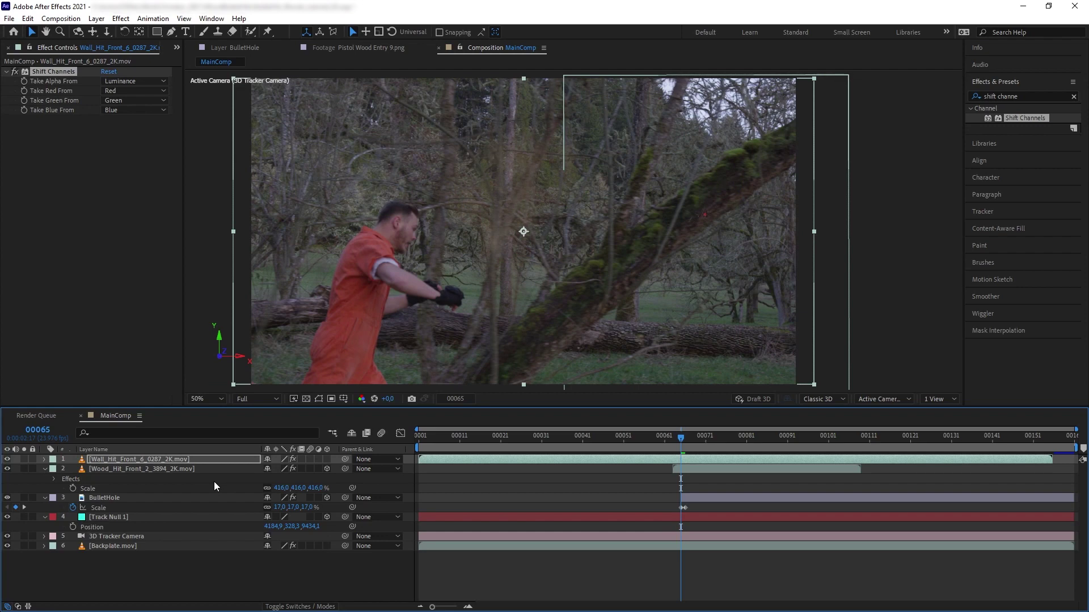
Step: Solo the wall hit clip at frame 2, move its anchor point onto the dust puff, and turn the solo off
drag(680, 437, 423, 436)
click(25, 460)
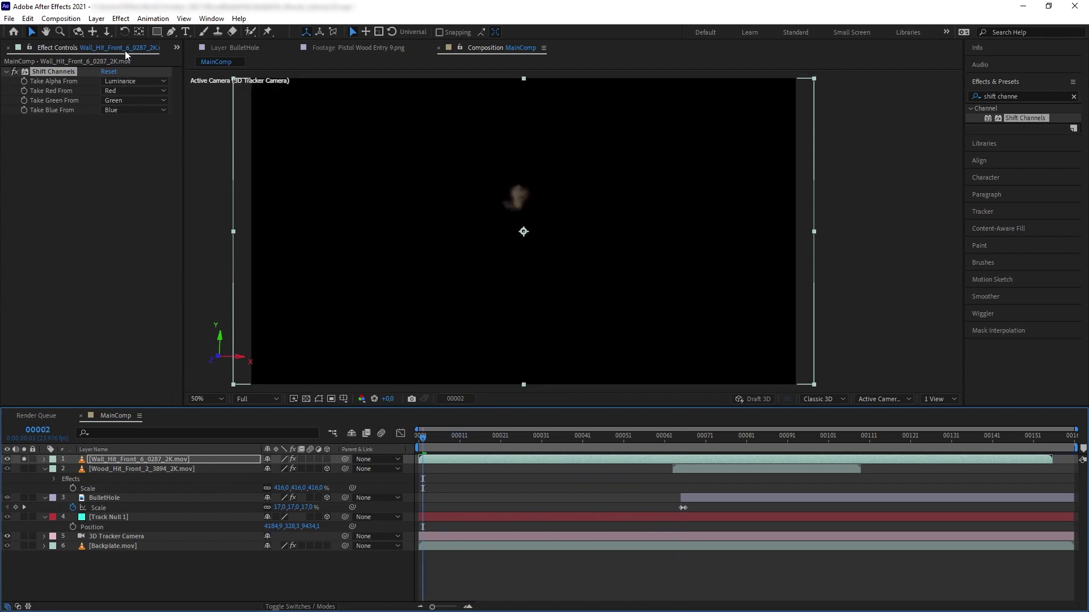
click(136, 32)
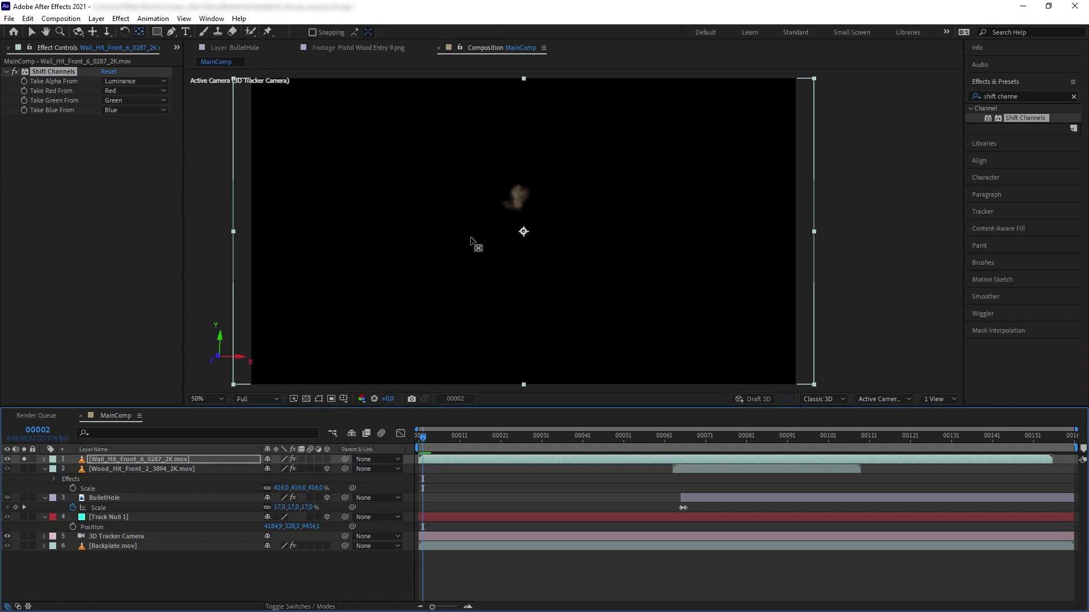
drag(526, 235, 521, 203)
click(24, 459)
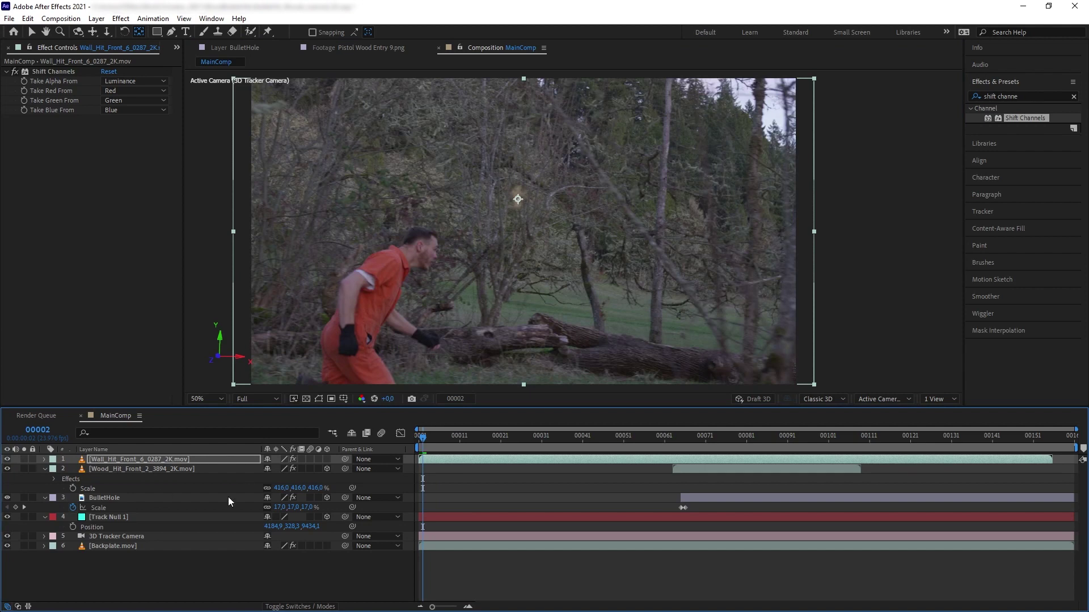
Step: Make the wall hit clip a 3D layer and shift it in time to start at frame 63
click(327, 459)
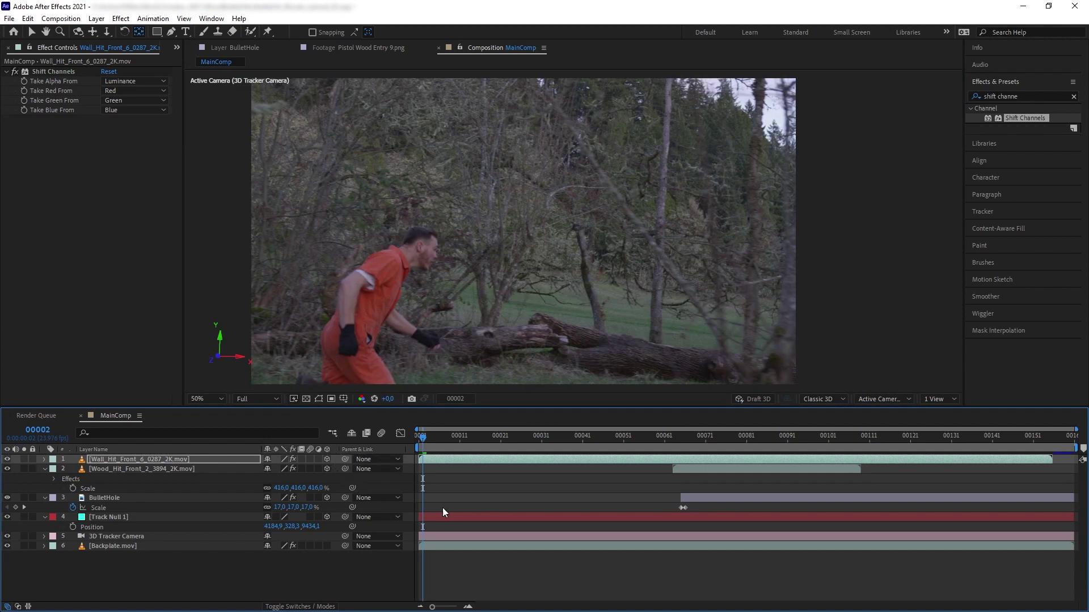
drag(447, 459, 522, 461)
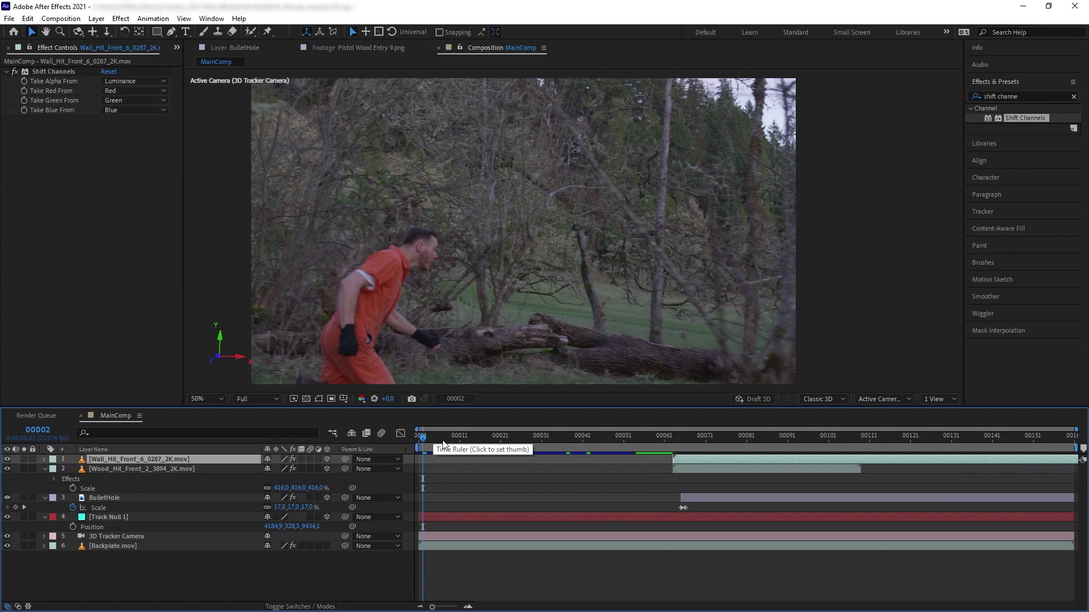
key(shift+Page_Down)
Step: Copy the Position of Track Null 1 onto the wall hit layer at frame 63
drag(485, 446, 674, 446)
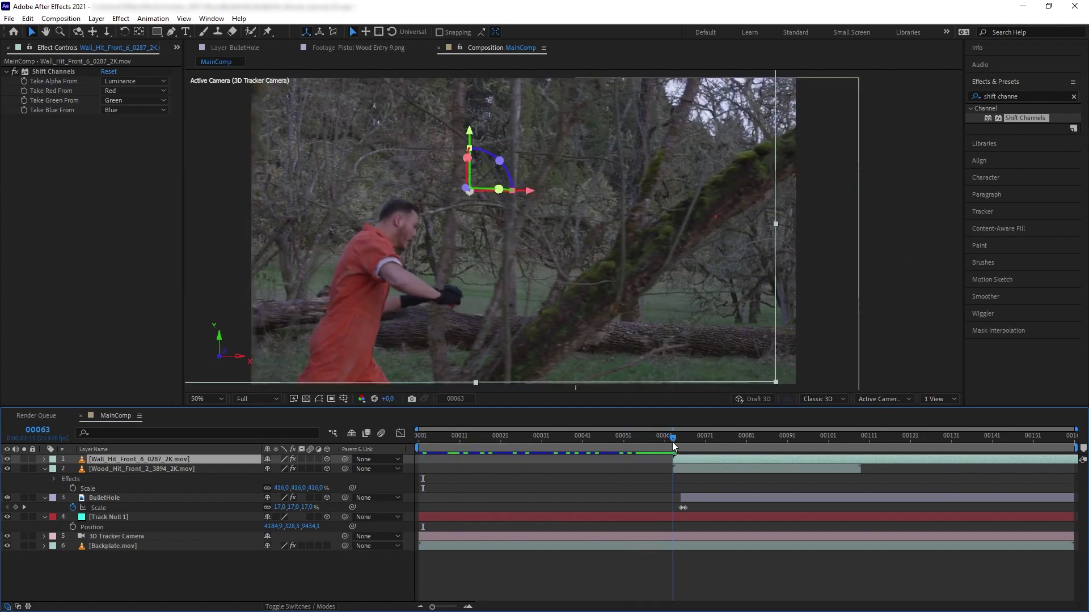
click(159, 523)
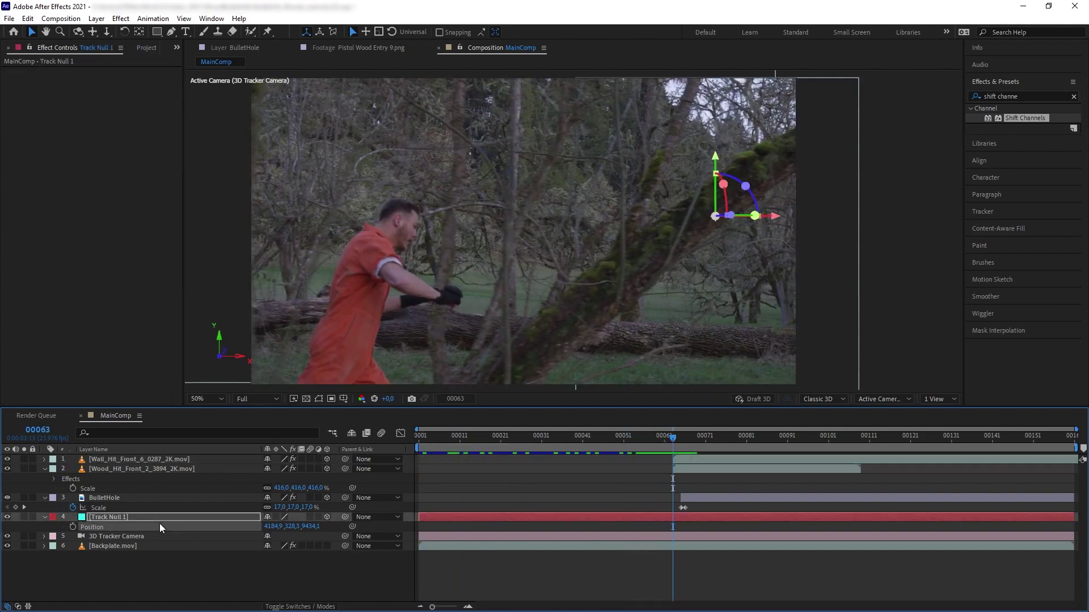
click(132, 462)
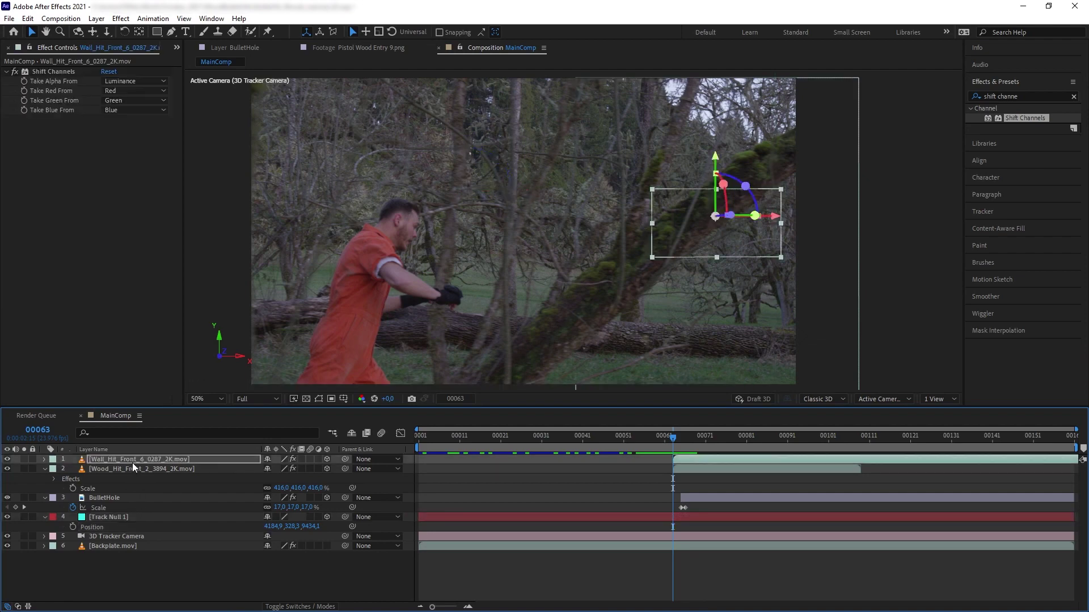
Step: Scale the wall hit layer to 433% at frame 65 and preview the dust burst on the trunk
key(period)
drag(791, 234, 494, 288)
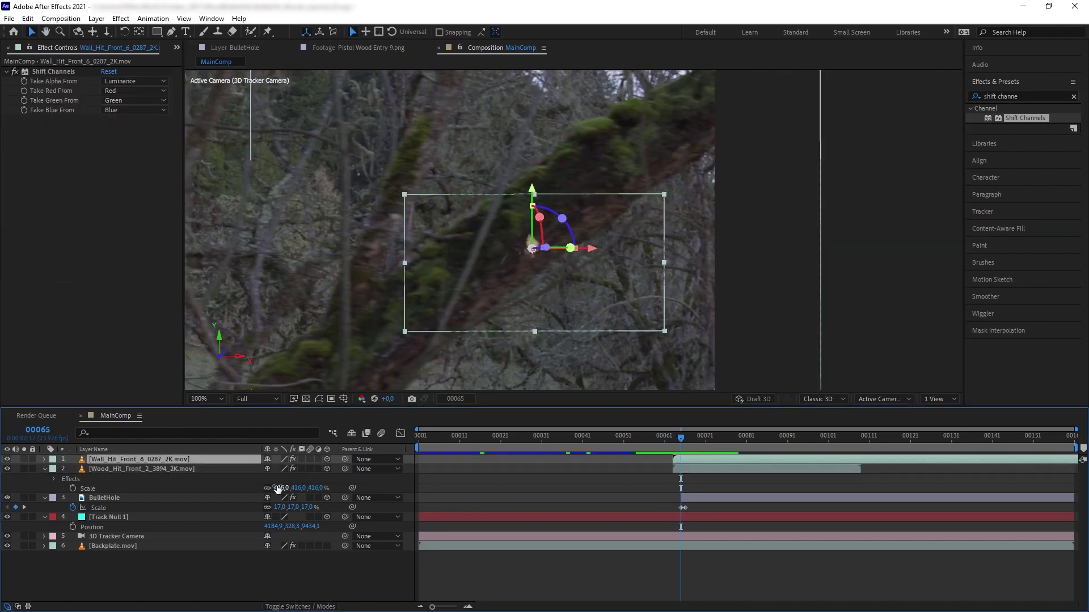
key(s)
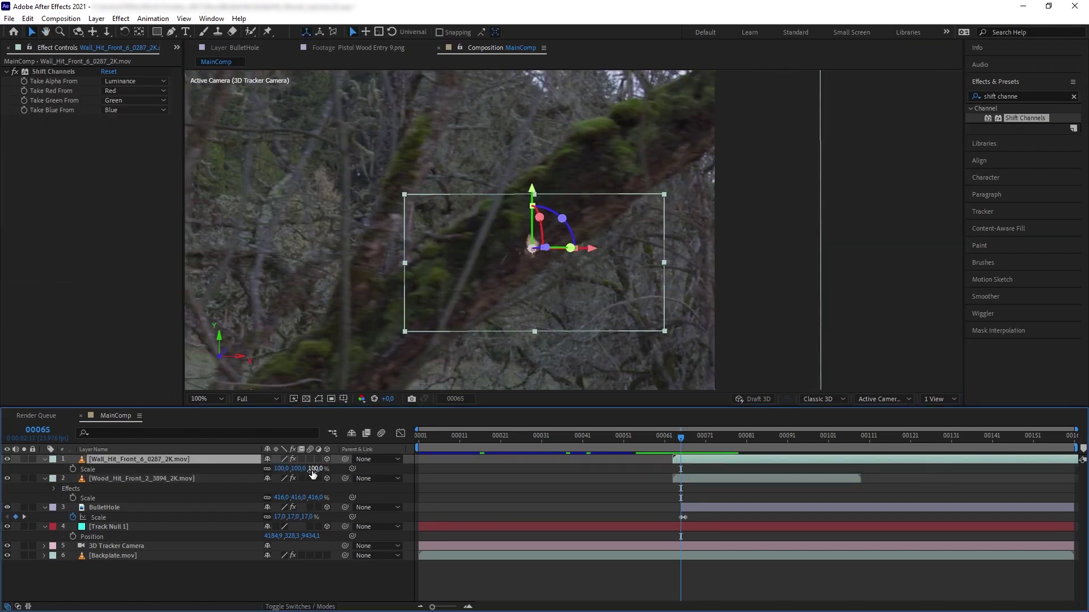
drag(309, 469, 468, 436)
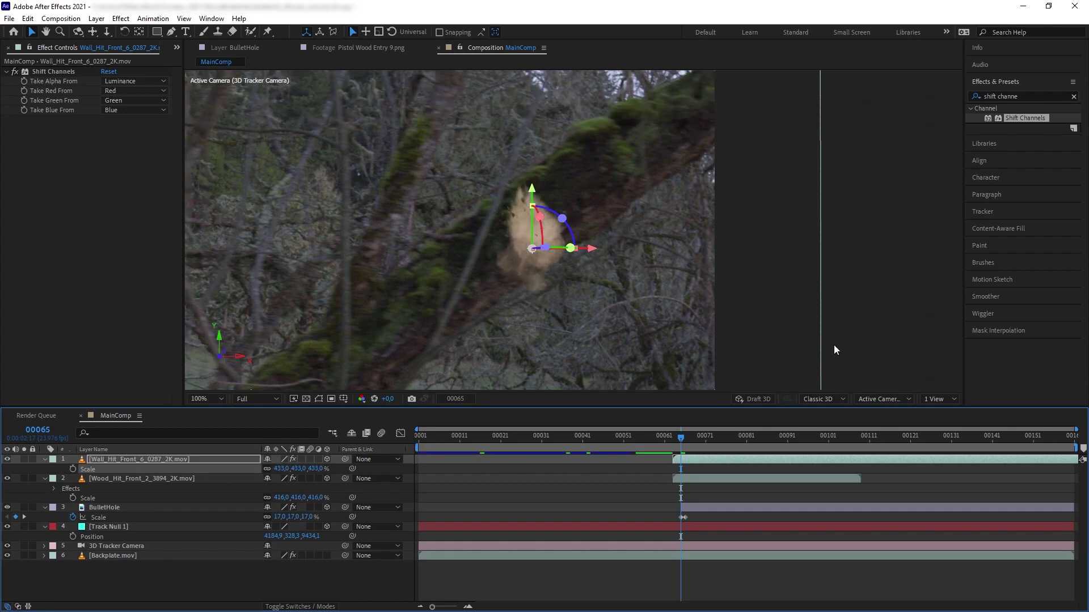
drag(674, 438, 610, 442)
scroll(528, 264, down, 2)
key(space)
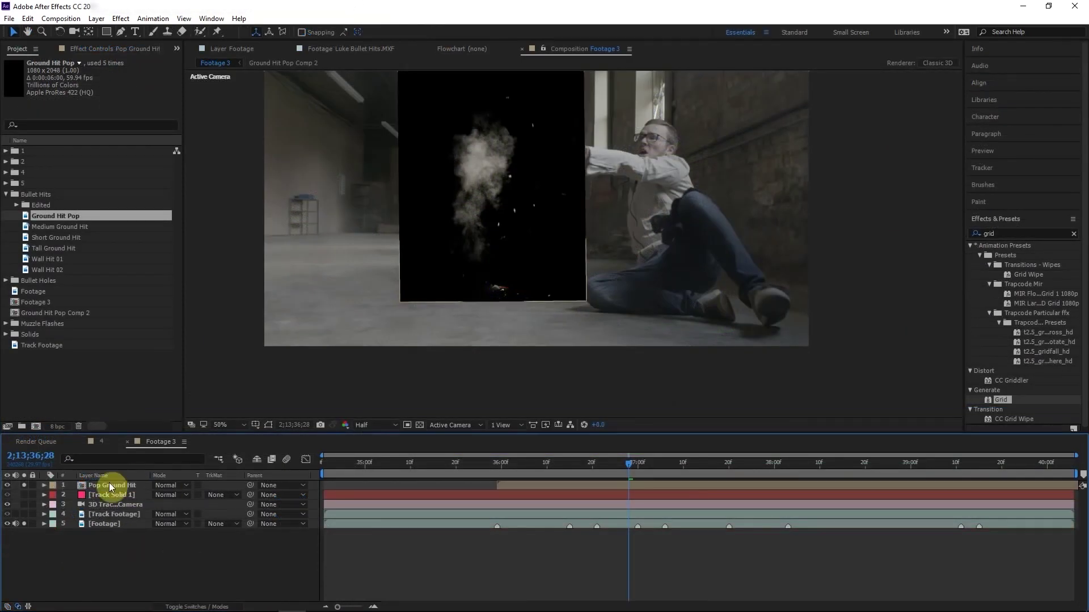
double_click(107, 481)
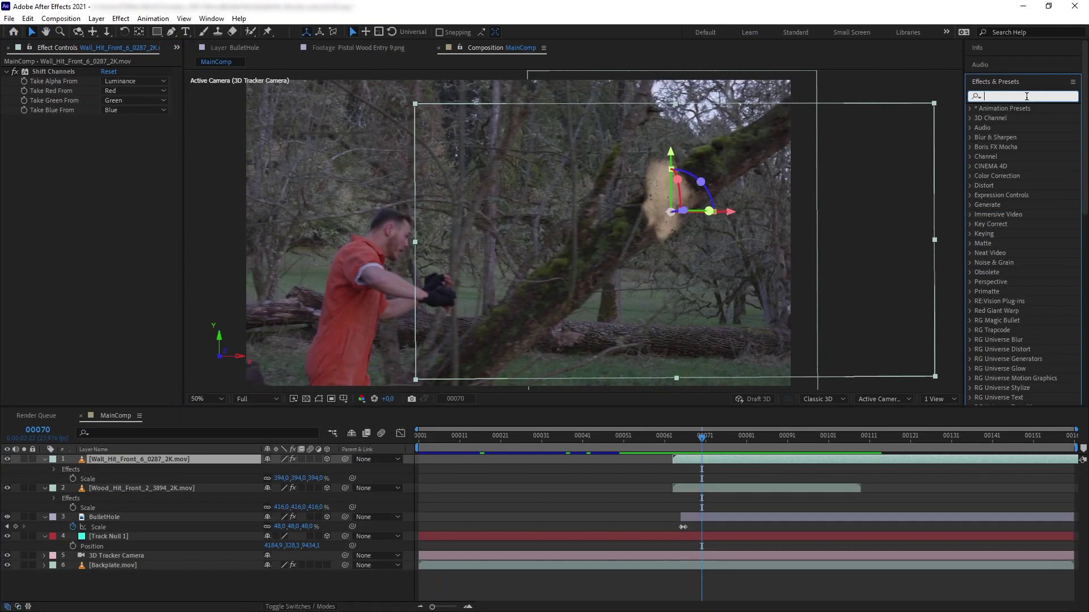
Step: Find the Fill effect and apply it to the wall hit layer
click(1026, 96)
text(fill)
drag(1008, 176, 740, 202)
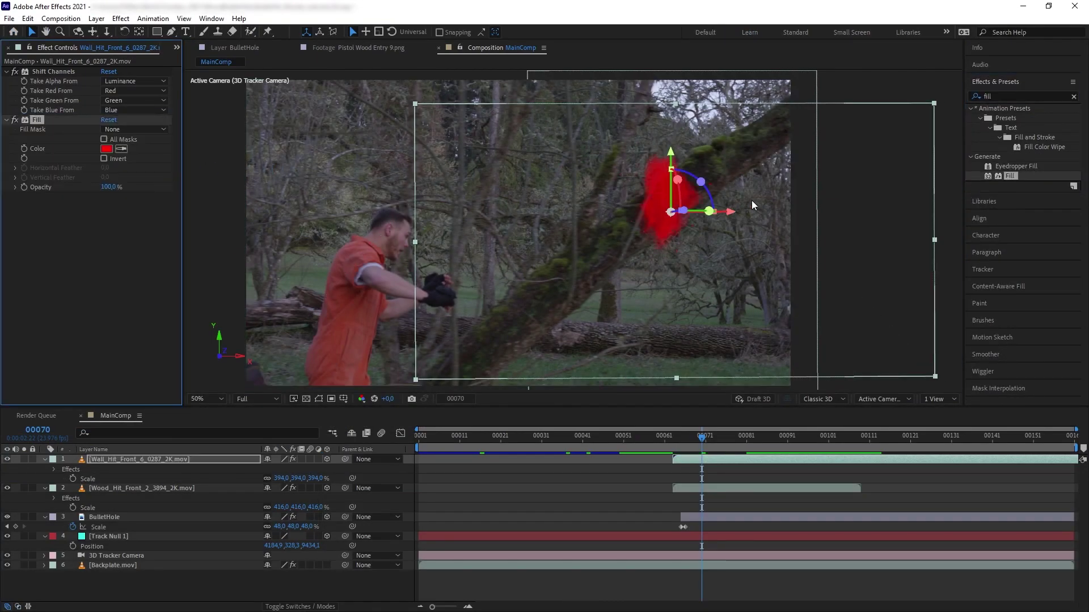
Step: Sample the Fill color from the trunk's brown bark at frame 63 and check the tinted dust at frame 77
scroll(741, 201, up, 4)
drag(391, 324, 251, 353)
click(673, 435)
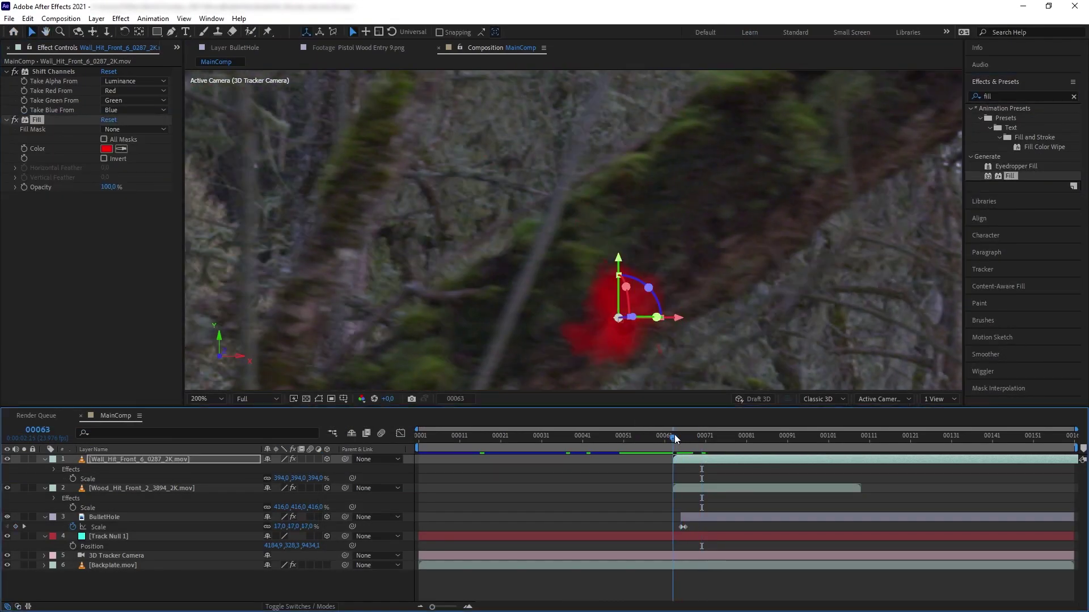
click(121, 148)
click(598, 265)
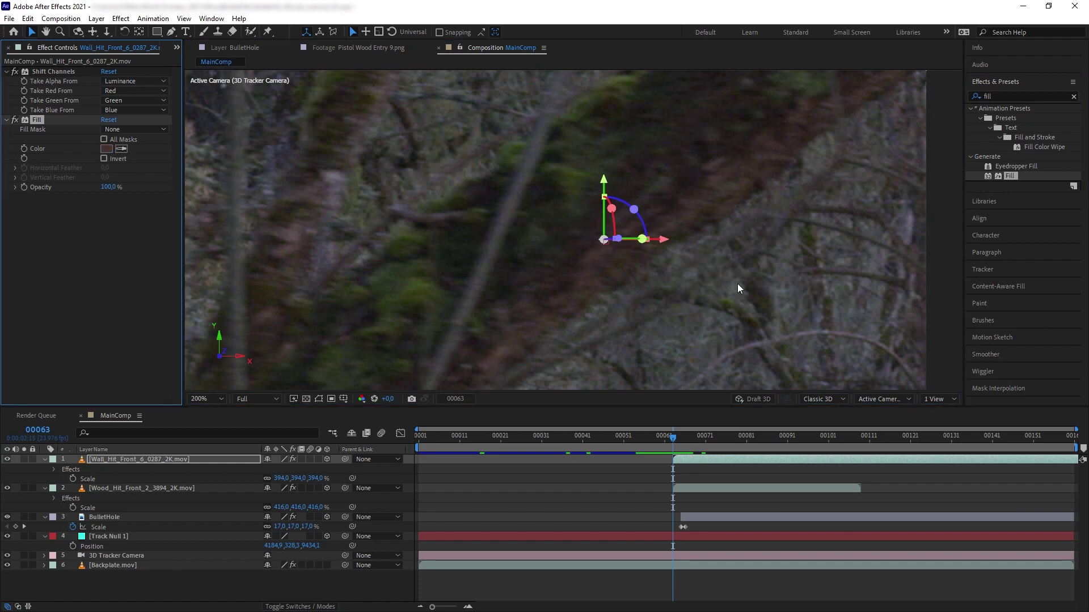
drag(672, 444, 730, 433)
scroll(427, 178, down, 1)
drag(427, 173, 481, 211)
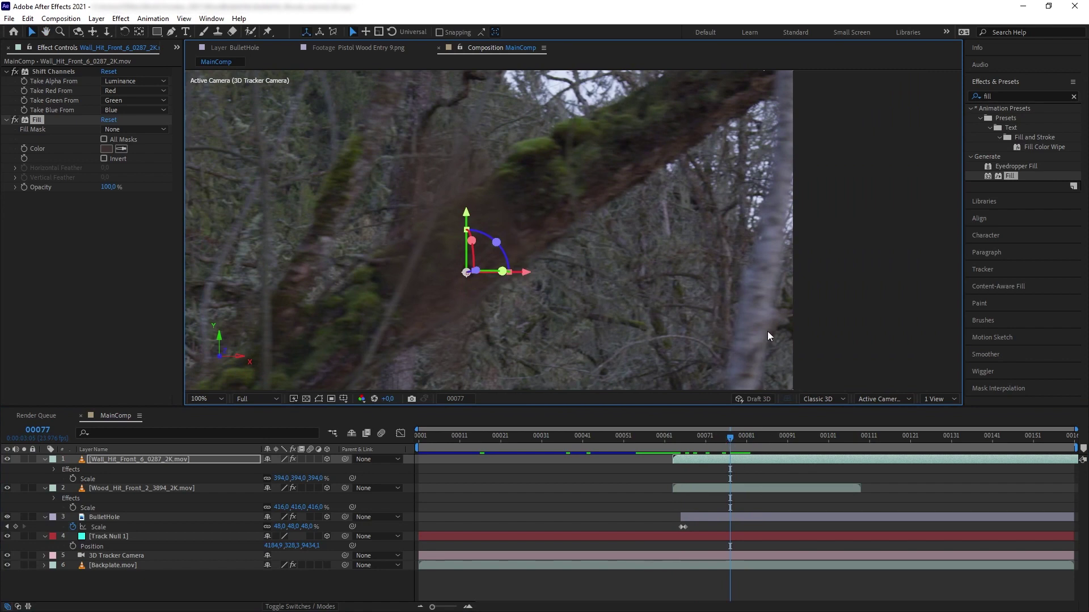
click(120, 277)
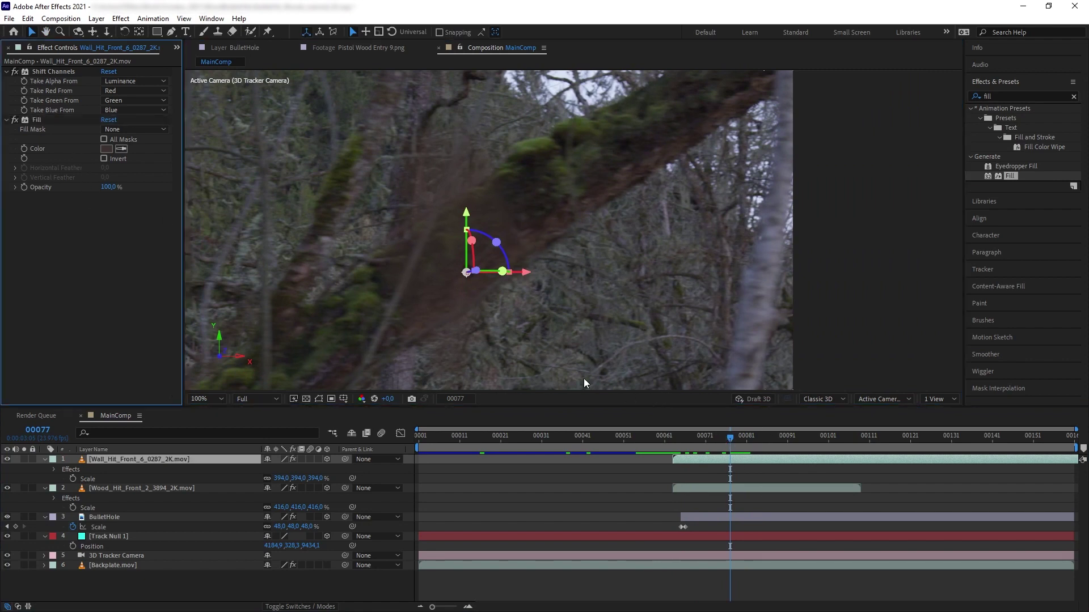
click(557, 303)
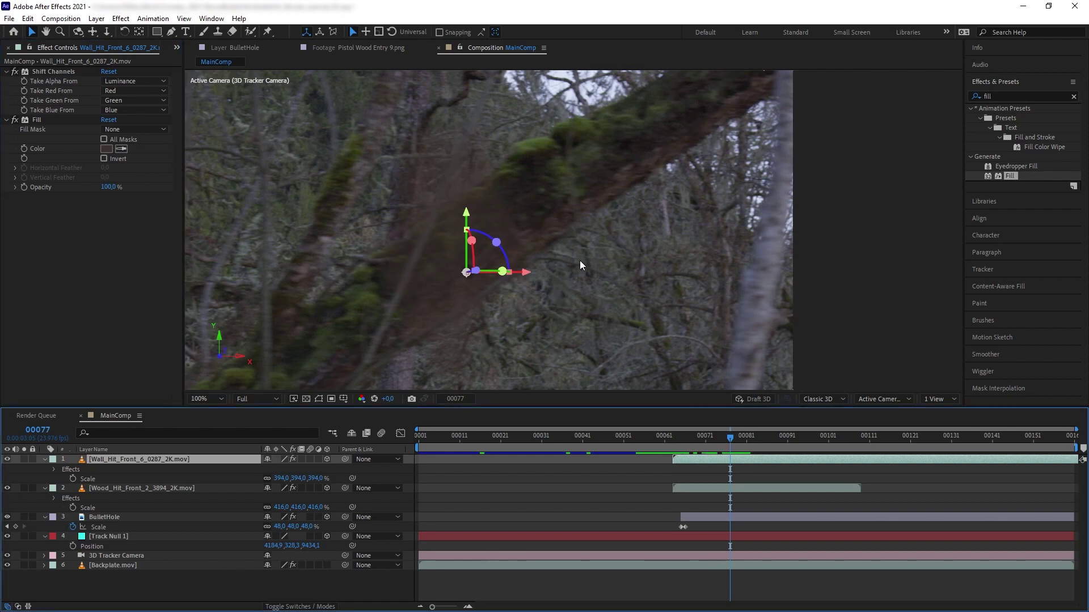
Step: Apply the Fractal Noise effect to the wall hit layer with Contrast 138 and Scale 71
click(1020, 96)
text(fractal)
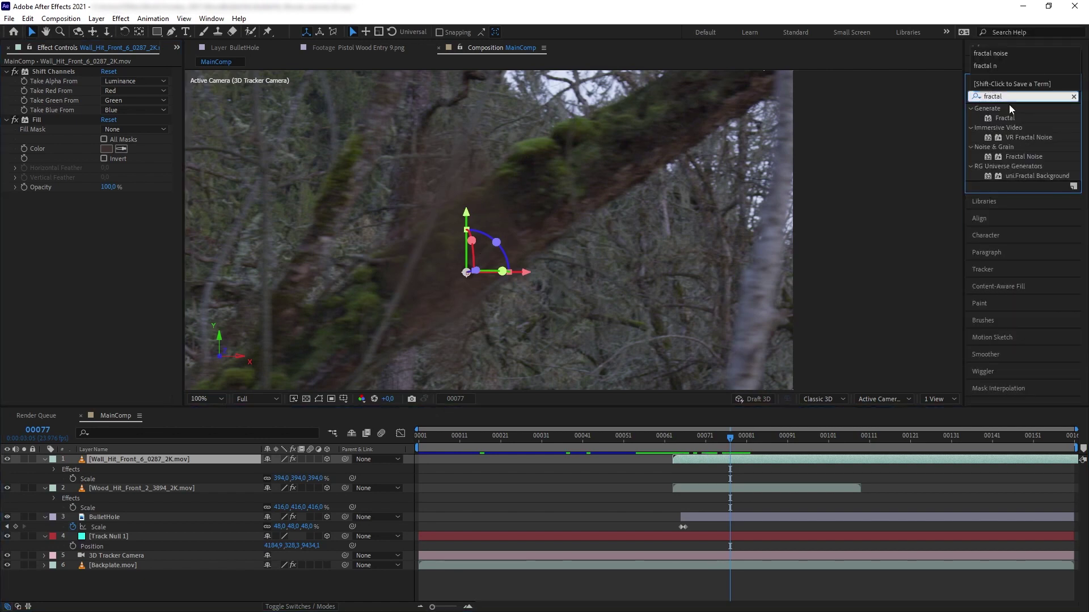
drag(1009, 156, 129, 234)
click(15, 265)
drag(108, 293, 95, 293)
scroll(68, 377, down, 2)
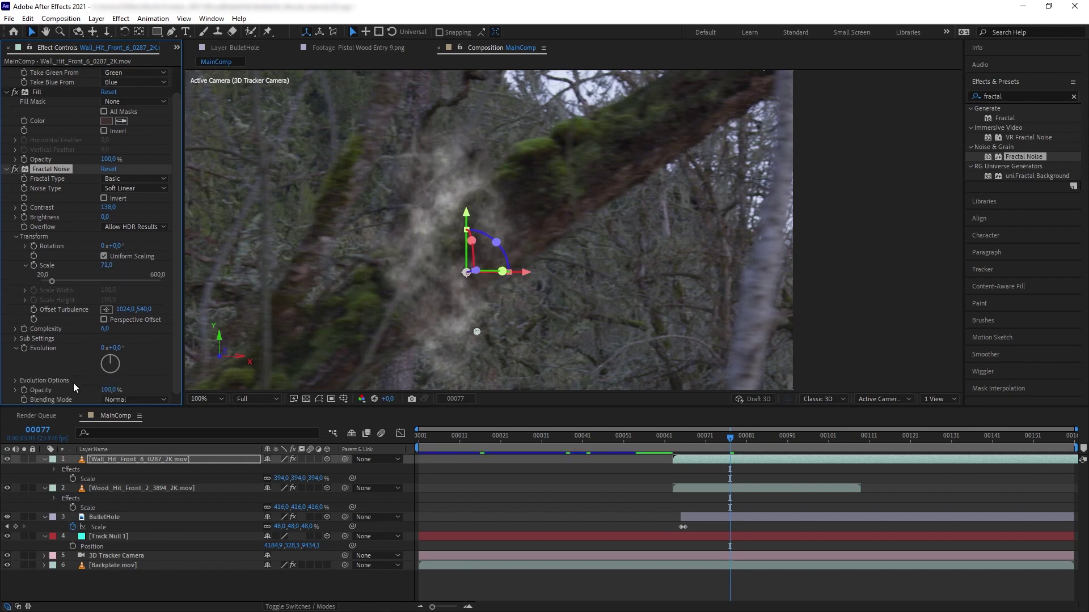
Step: Blend the Fractal Noise over the dust in Screen mode at 32% opacity
click(142, 400)
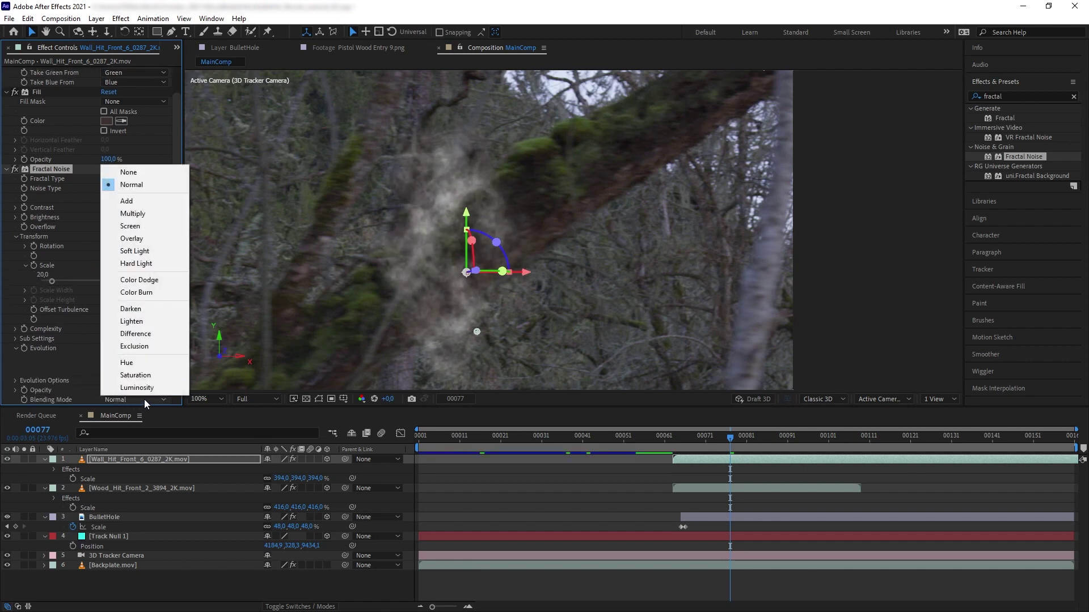
click(140, 227)
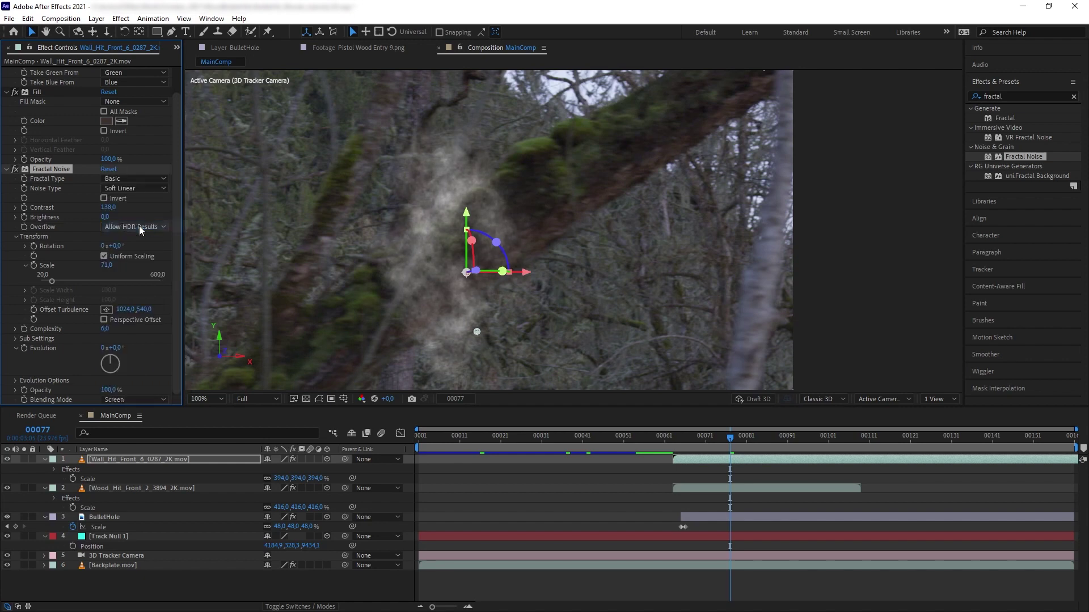
click(115, 390)
text(31)
key(Return)
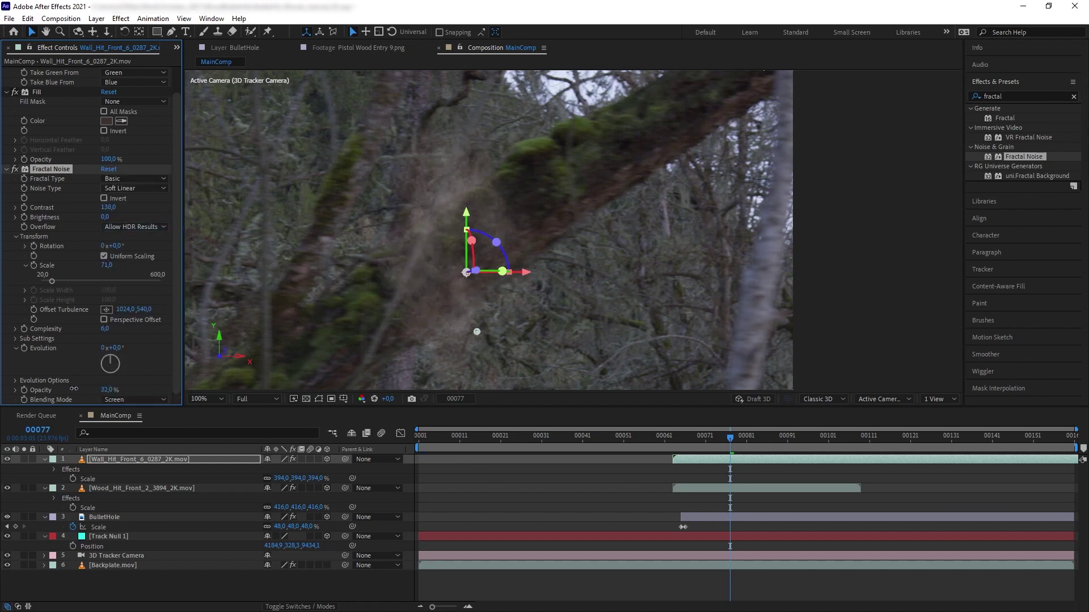
Step: Play back the composition from frame 48 to review the textured dust burst on the trunk
click(842, 226)
drag(703, 437, 645, 437)
key(space)
key(space)
mouse_move(720, 440)
mouse_down()
mouse_move(677, 441)
mouse_move(701, 440)
mouse_up()
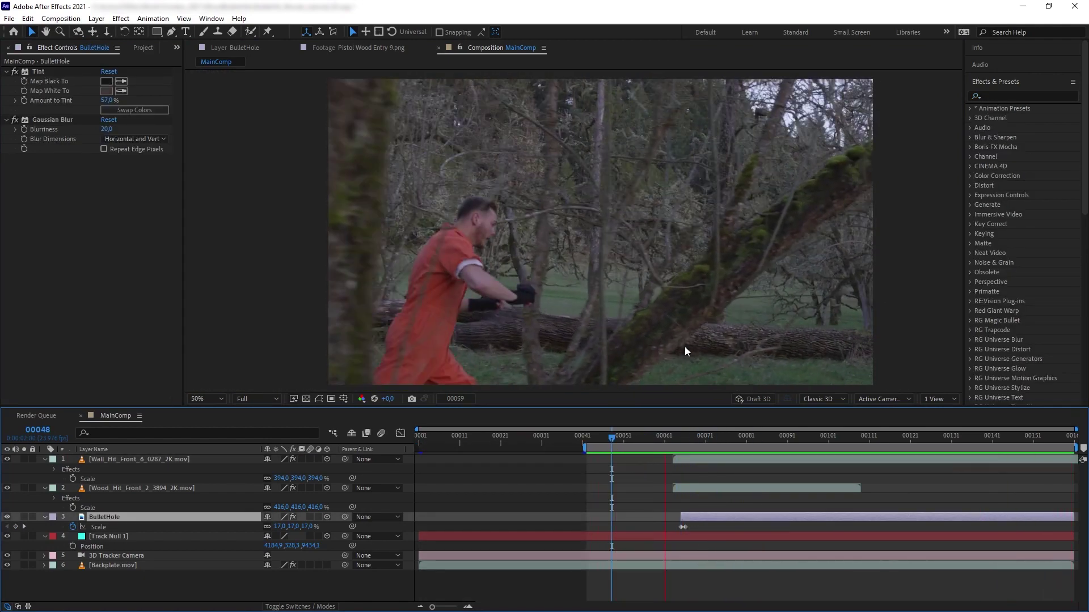
key(space)
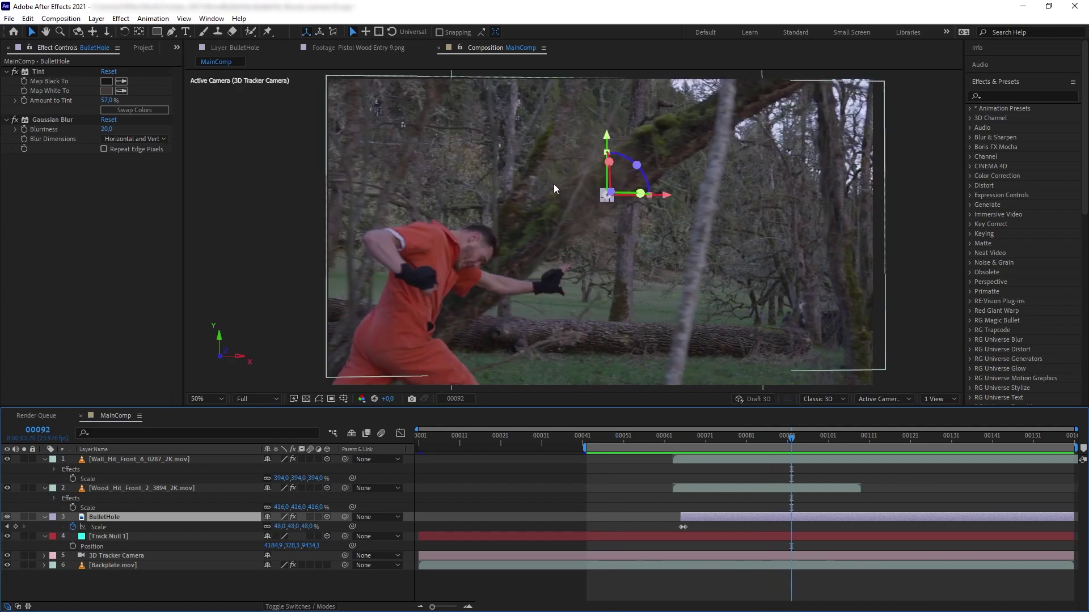
Step: Shift the BulletHole layer one frame earlier so it starts at frame 64, and preview the hit timing
drag(735, 440, 677, 438)
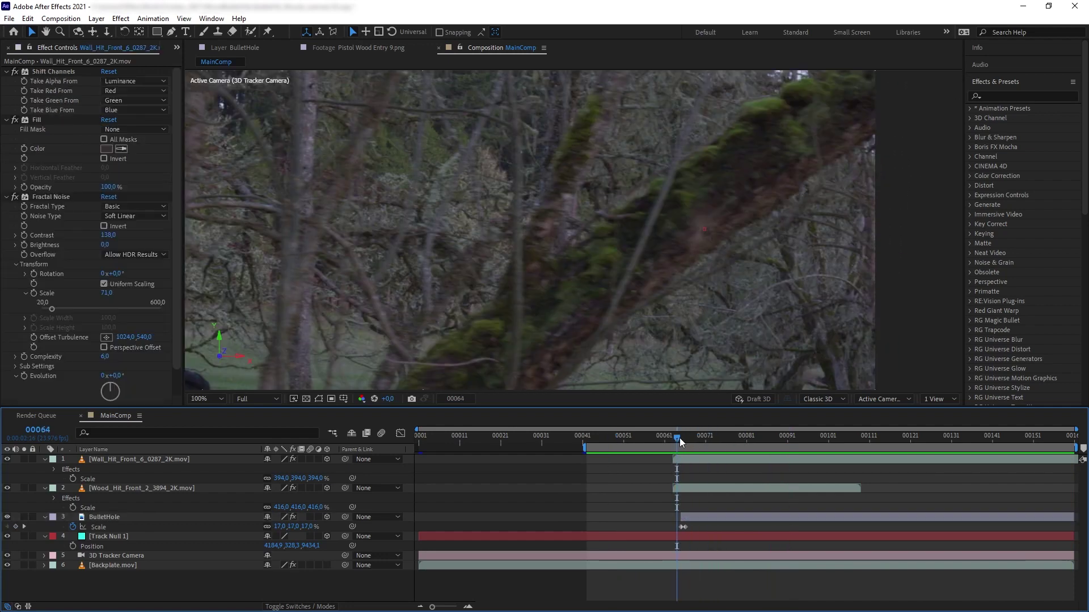
mouse_move(675, 438)
mouse_down()
mouse_move(665, 438)
mouse_move(698, 436)
mouse_move(672, 436)
mouse_up()
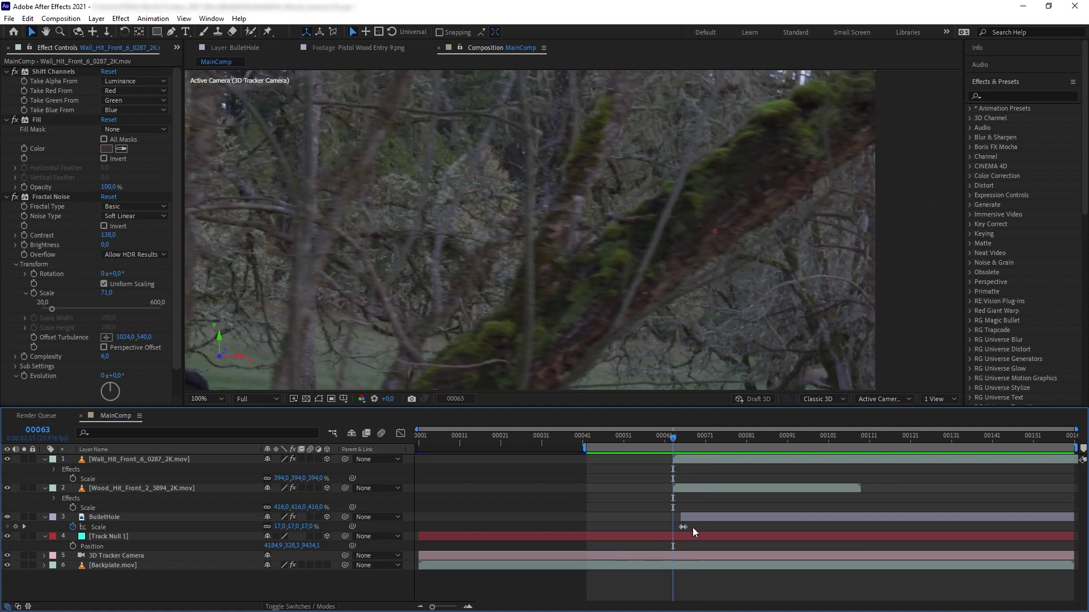
click(700, 518)
drag(697, 515, 695, 516)
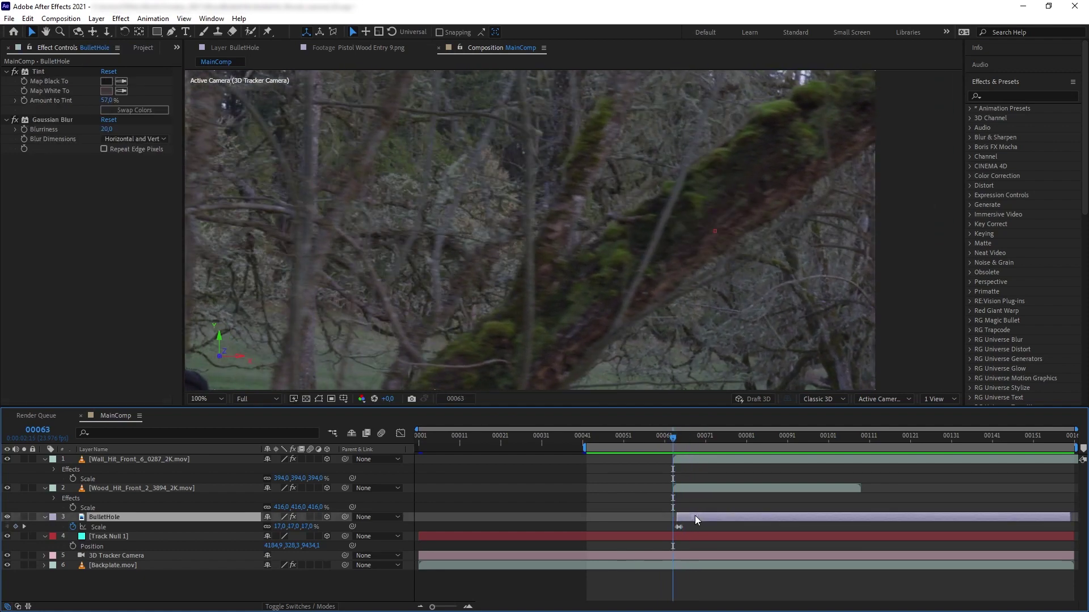
key(F2)
key(space)
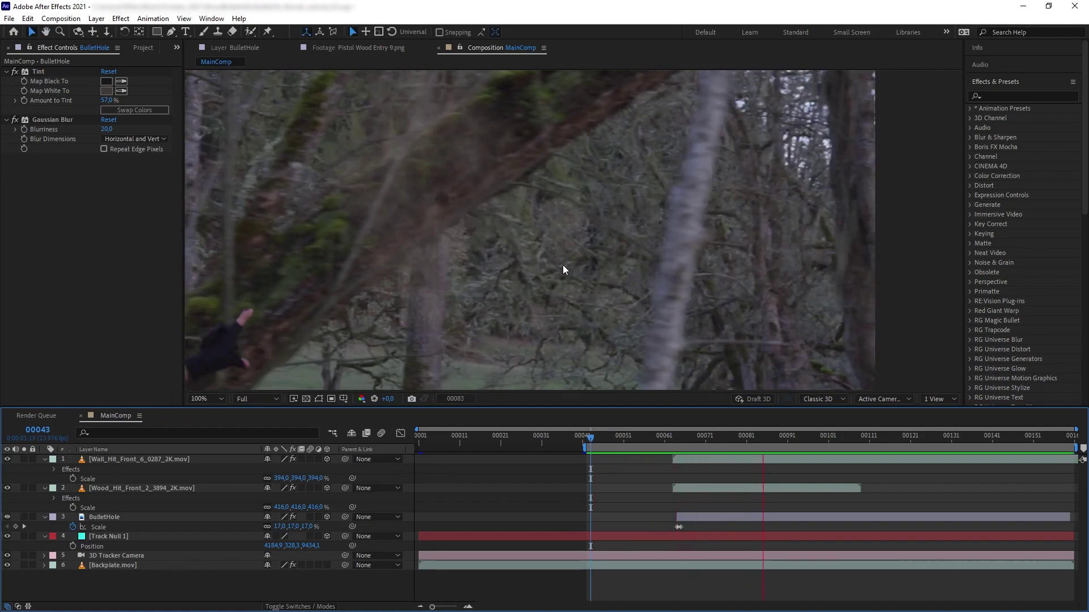
scroll(732, 276, down, 2)
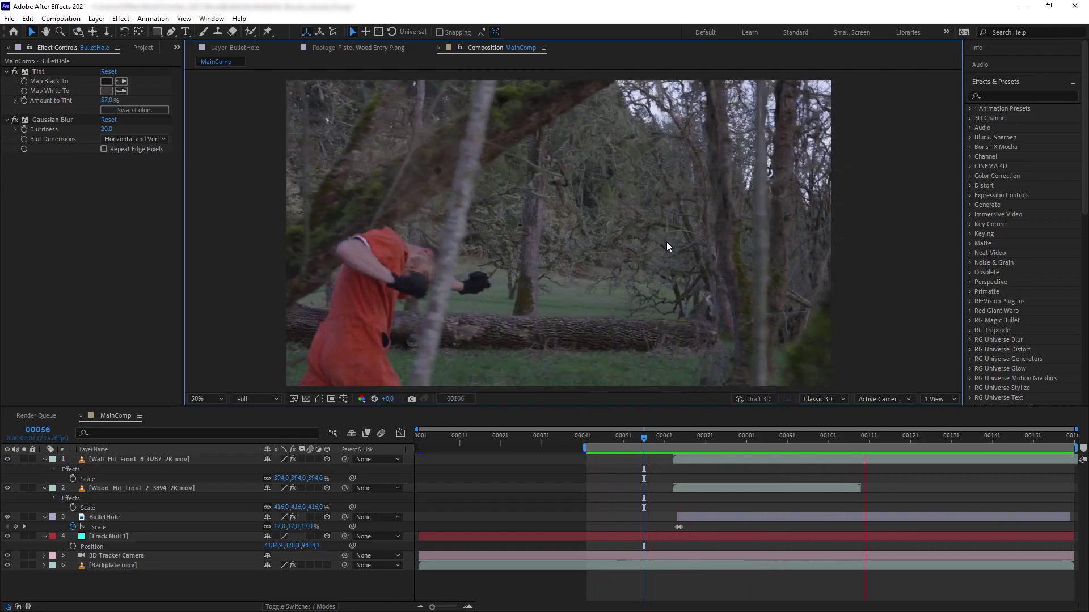
Step: Slow down the wood hit layer with Time Stretch, holding its in-point in place
click(680, 489)
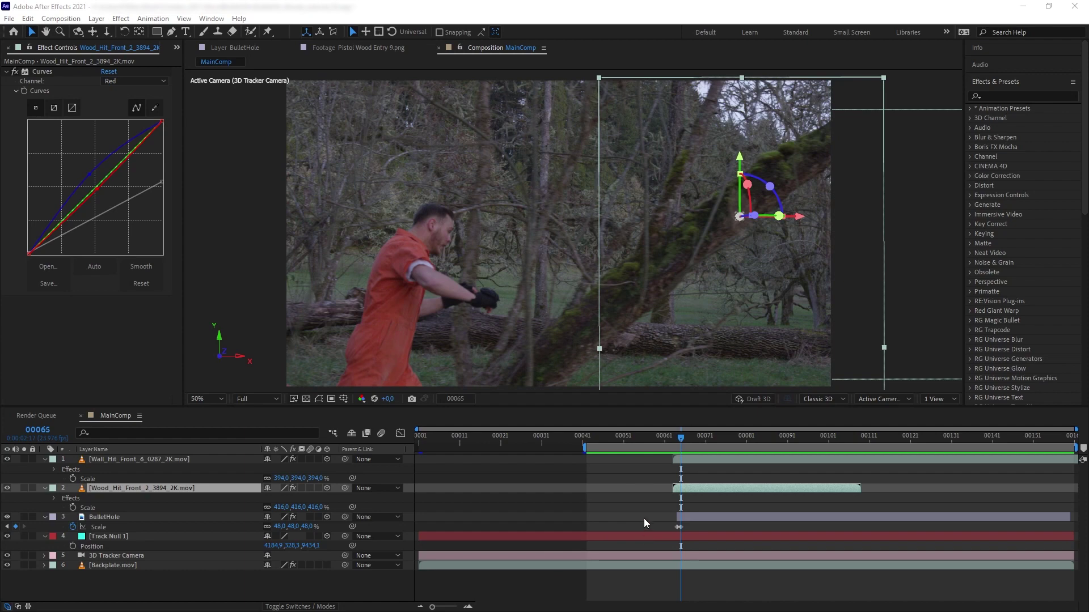
right_click(703, 485)
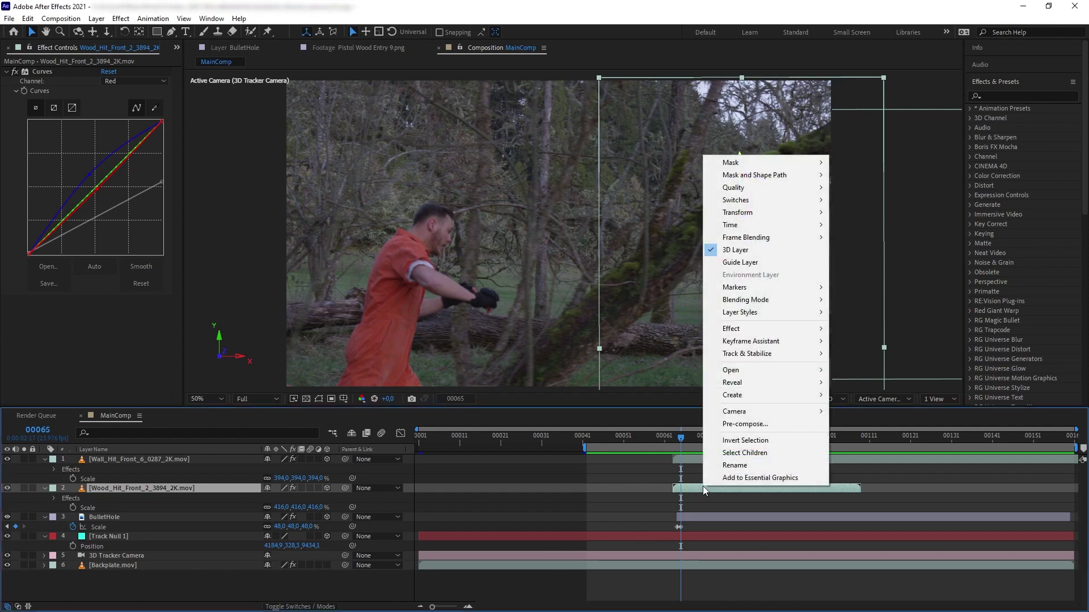
mouse_move(739, 227)
click(862, 249)
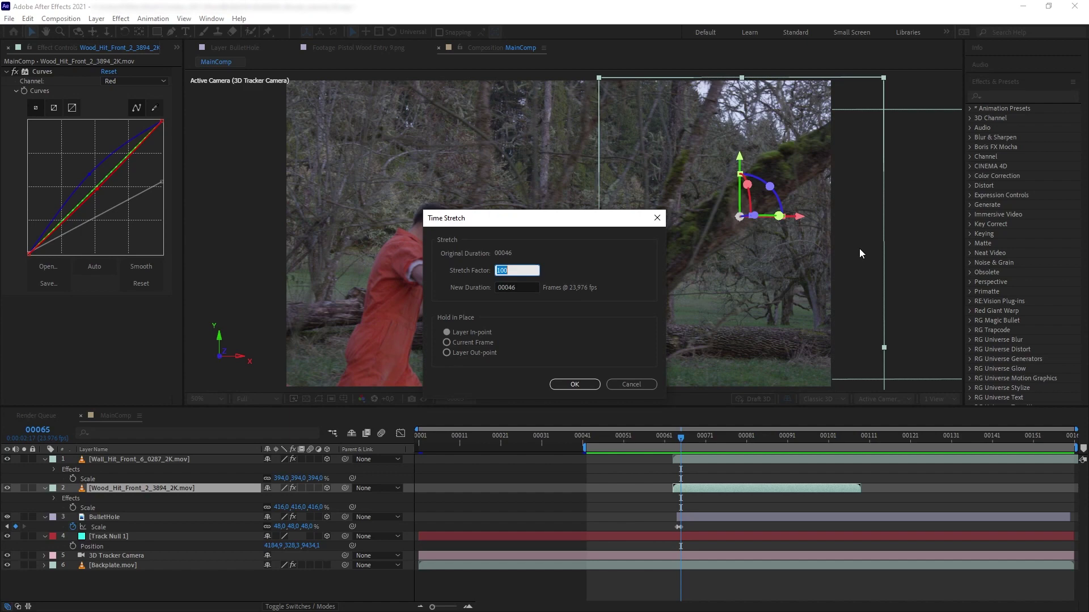
text(5)
key(Return)
Step: Time-stretch the wall hit layer by a factor of 250 and preview the slowed effects from frame 49
right_click(173, 457)
mouse_move(272, 195)
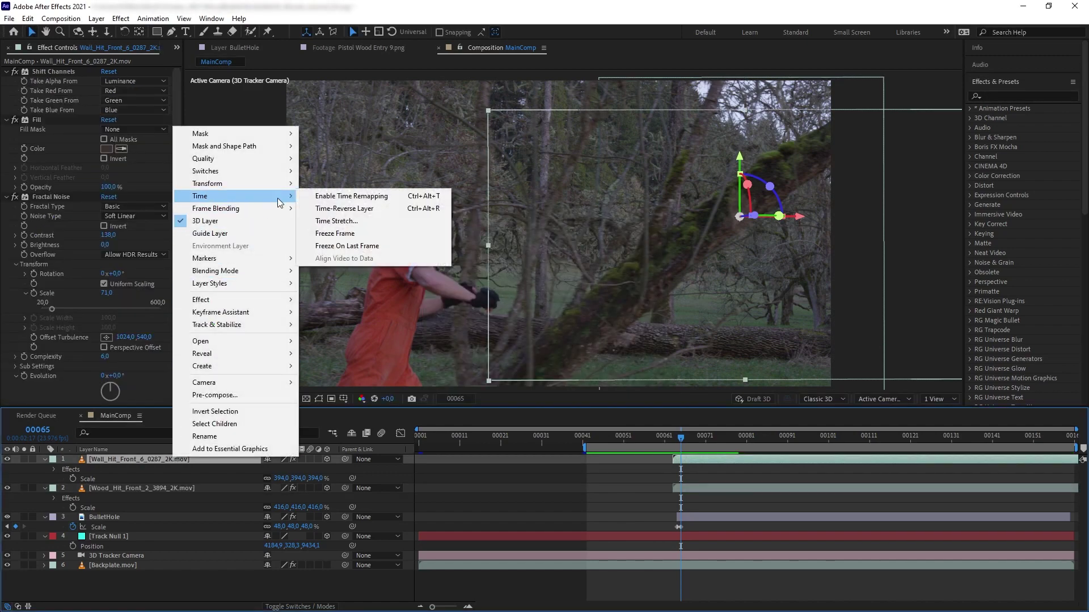
click(357, 221)
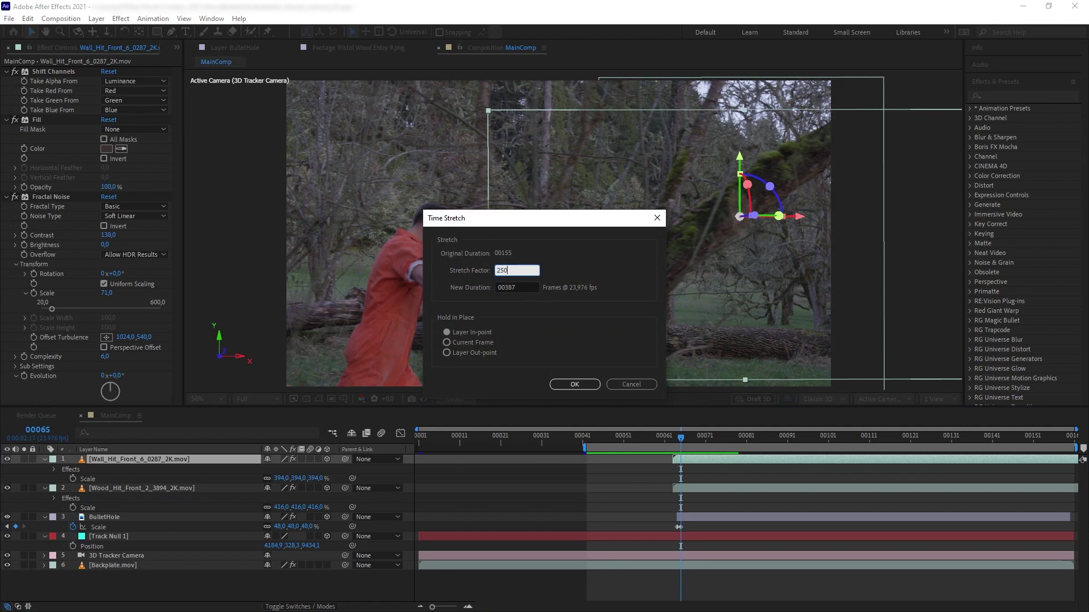
text(250)
key(Return)
key(space)
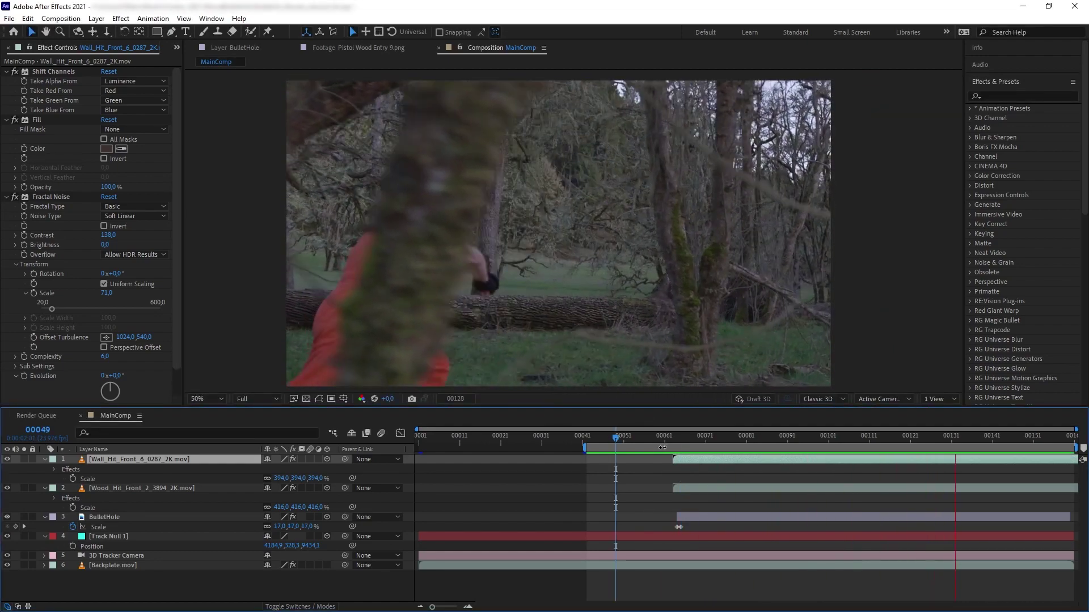
key(space)
Step: Solo the wood hit and wall hit layers and play their slowed motion in isolation from frame 49
click(23, 488)
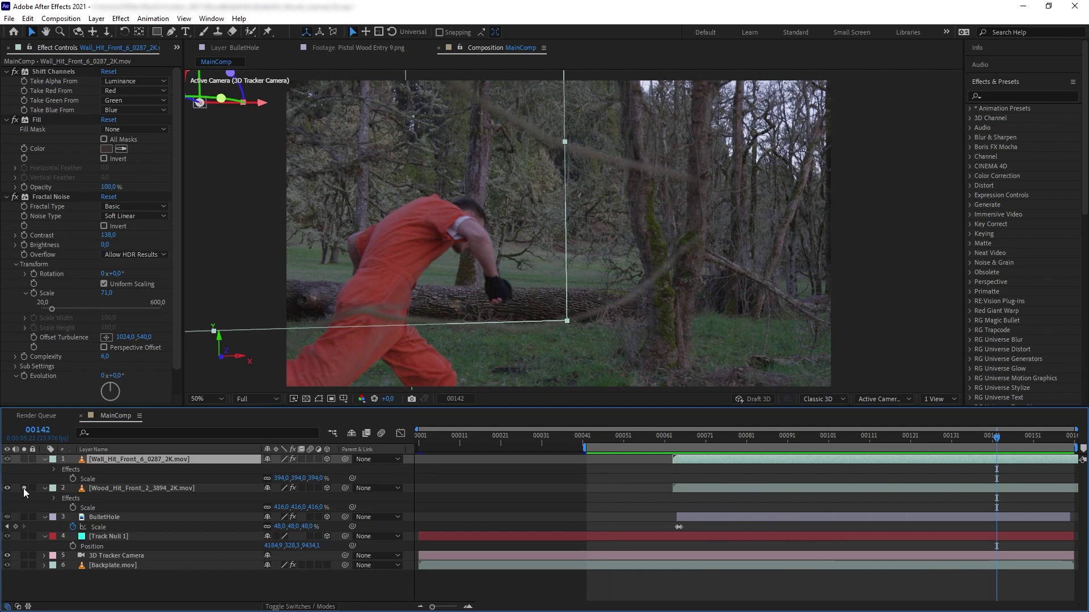
click(23, 459)
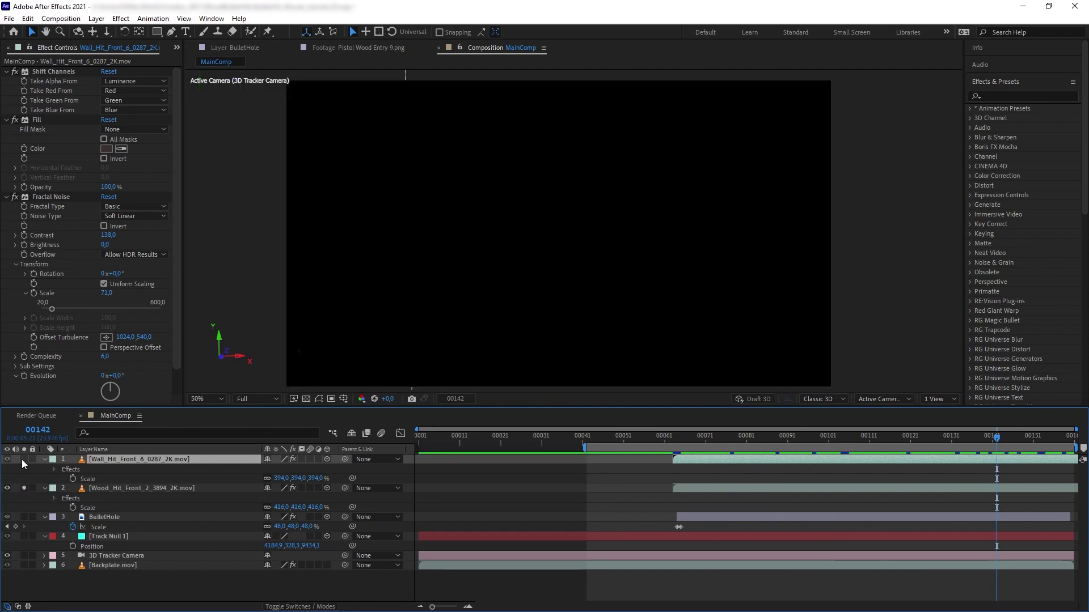
click(613, 436)
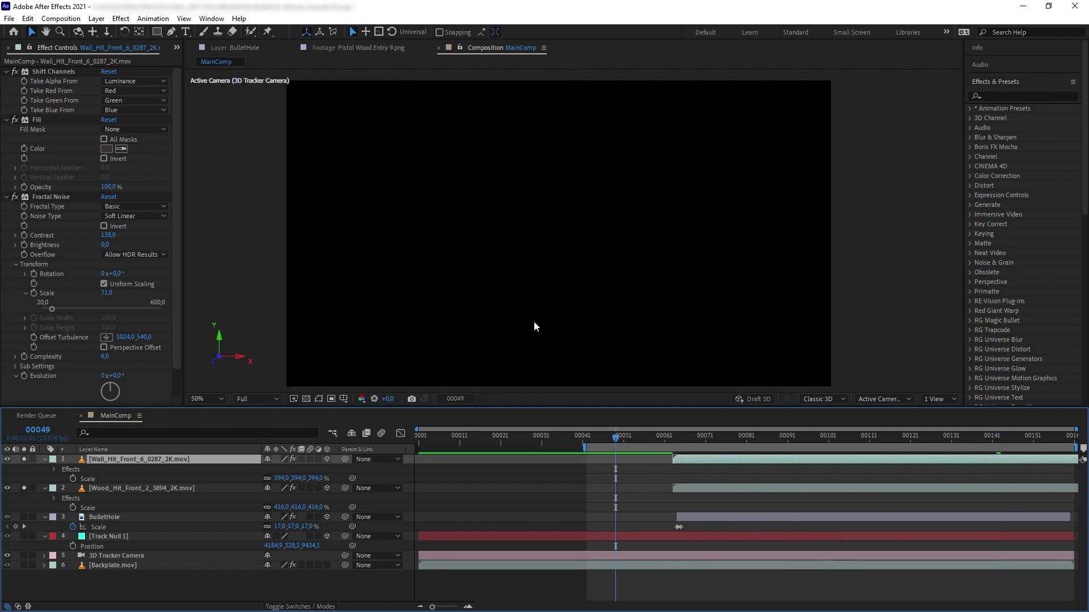
key(space)
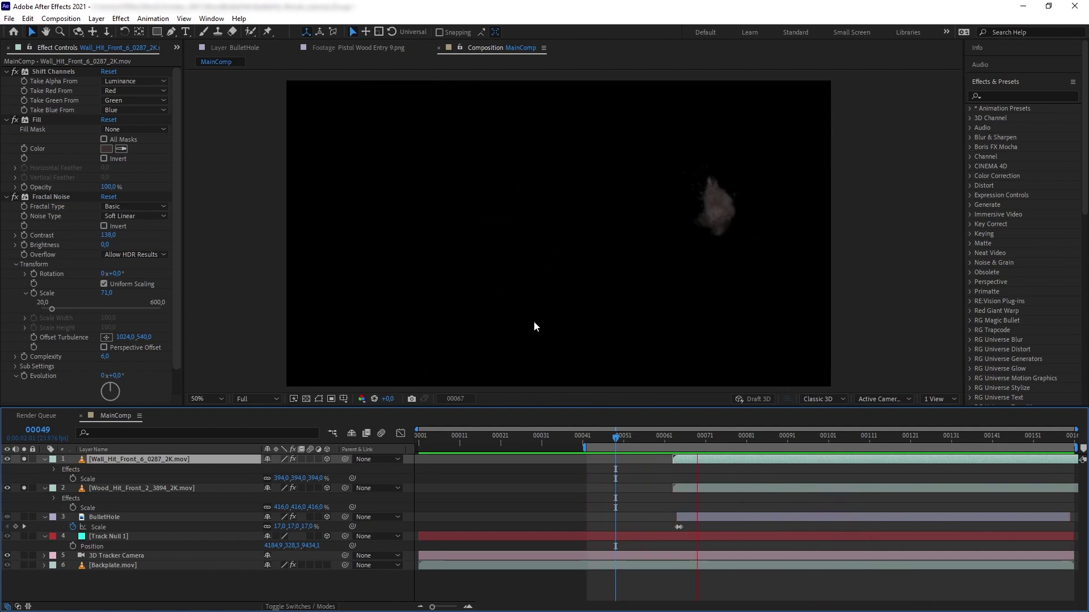
key(space)
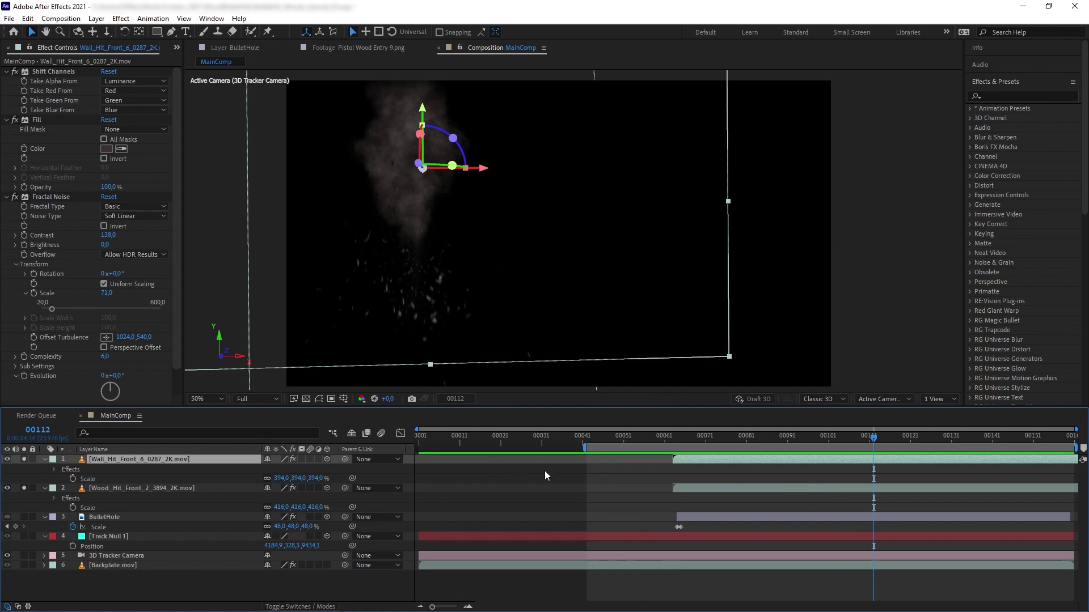
Step: Enable Frame Mix frame blending on the wood hit layer and preview the soloed debris from frame 53
drag(706, 437, 740, 434)
click(180, 489)
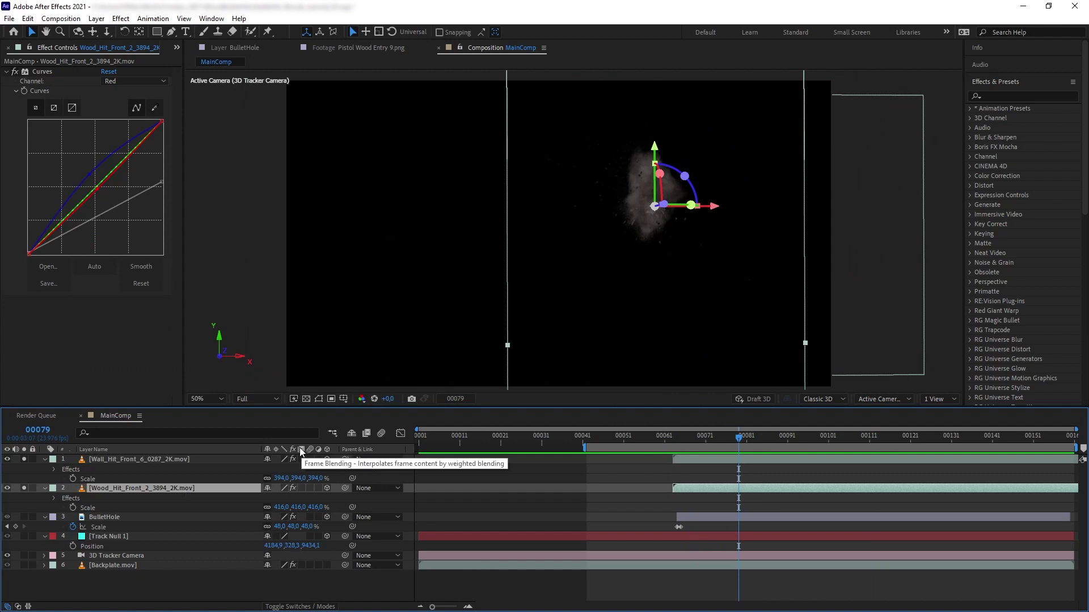
click(302, 489)
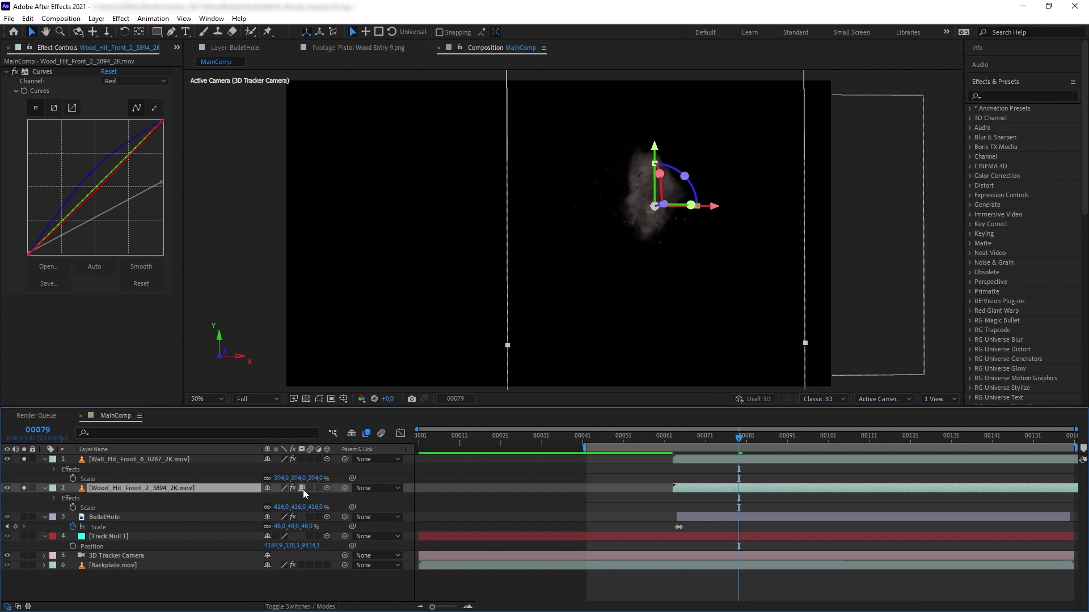
drag(652, 437, 633, 438)
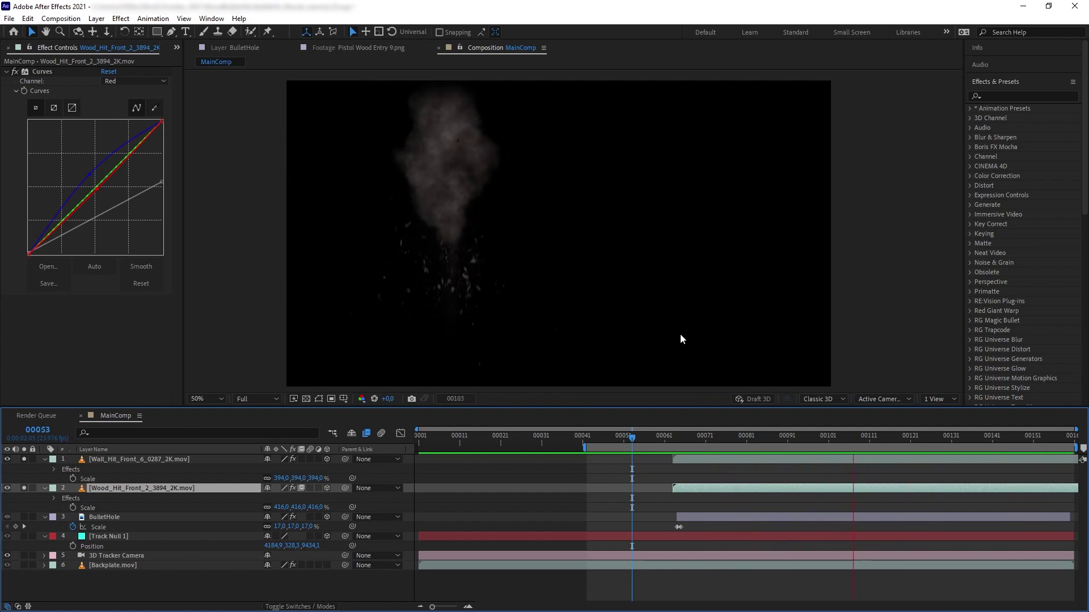
key(space)
Step: Switch the wood hit layer's frame blending to Pixel Motion and preview the debris from frame 51
drag(692, 440, 673, 444)
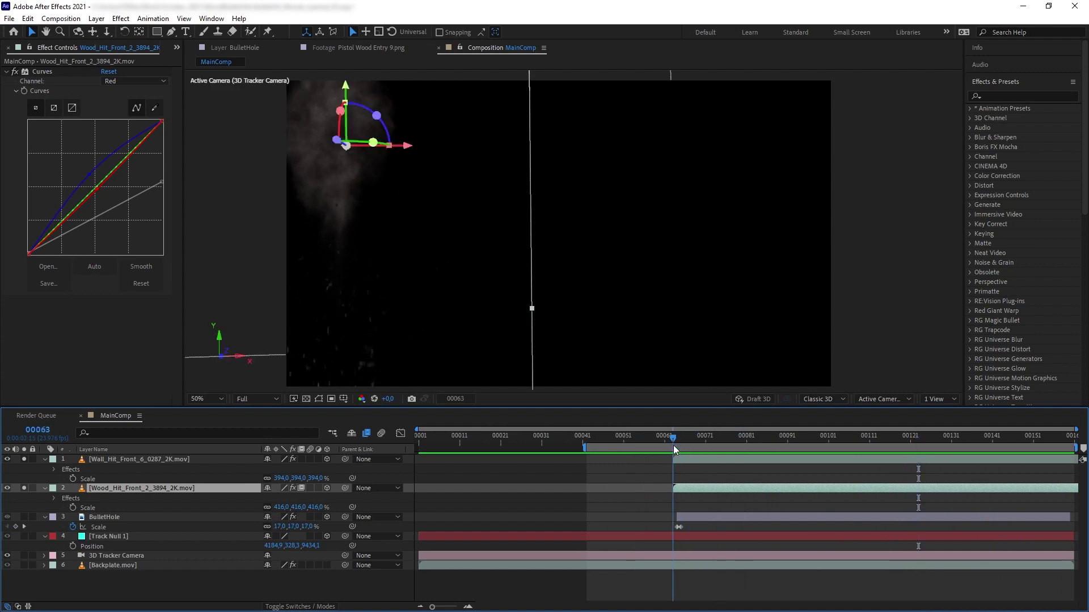
click(304, 488)
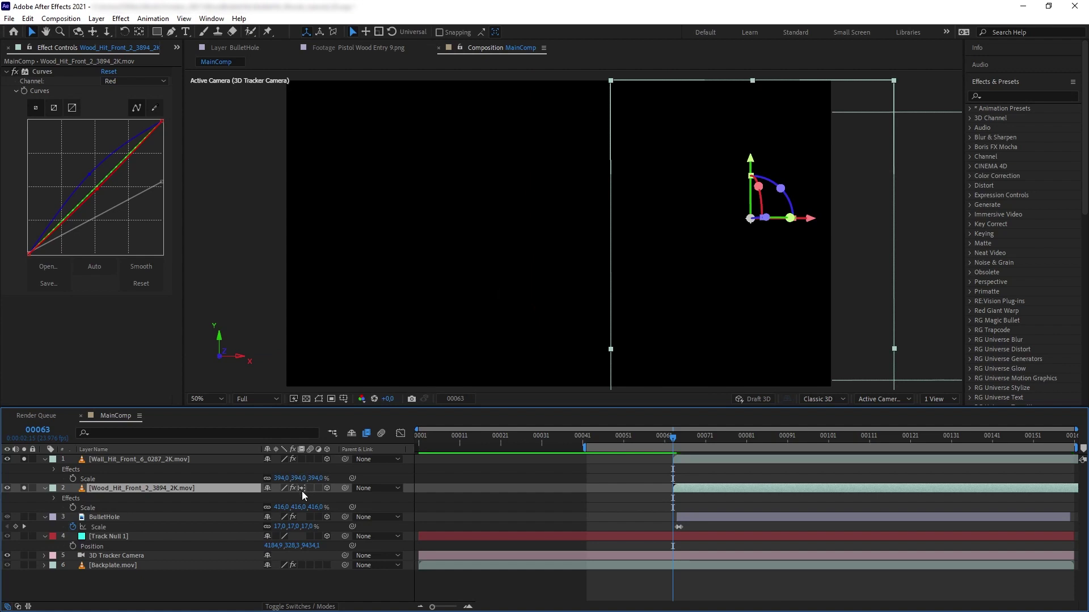
click(623, 437)
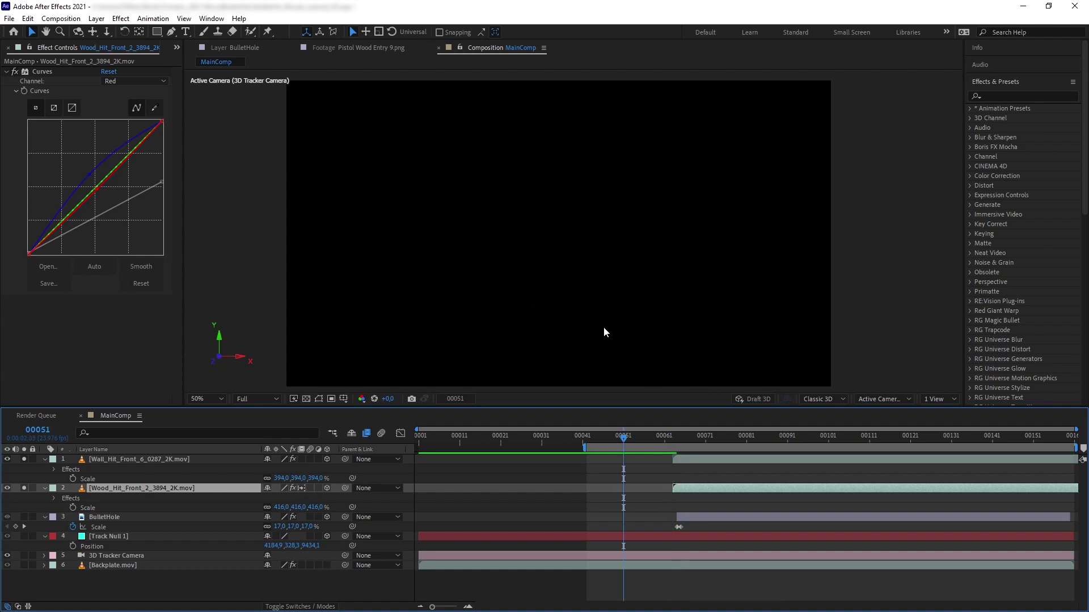
key(space)
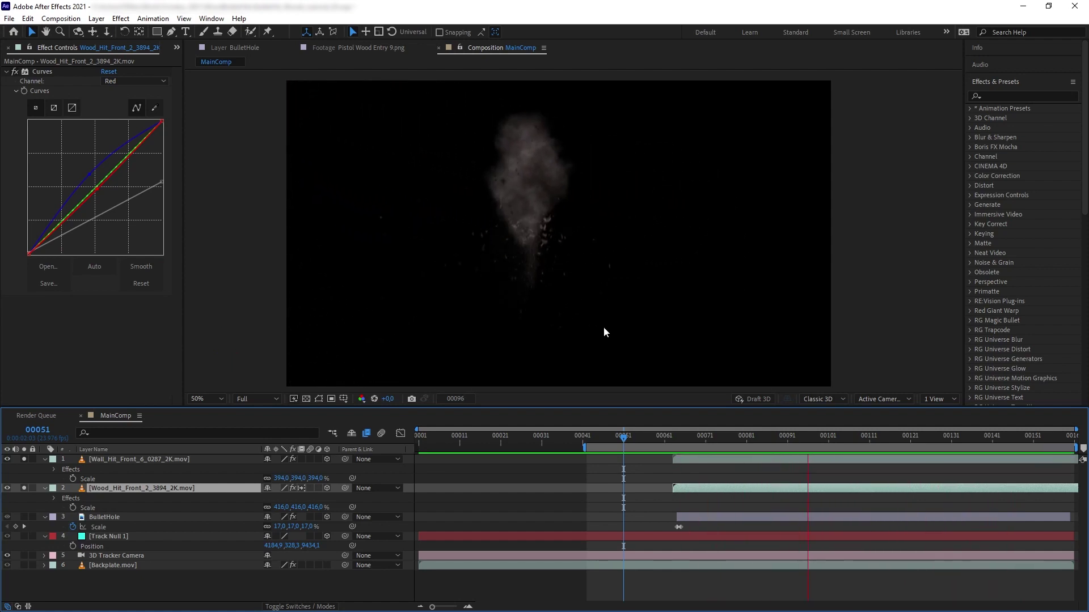
key(space)
Step: Unsolo the wood hit and wall hit layers and check the full composite up to frame 107
click(24, 488)
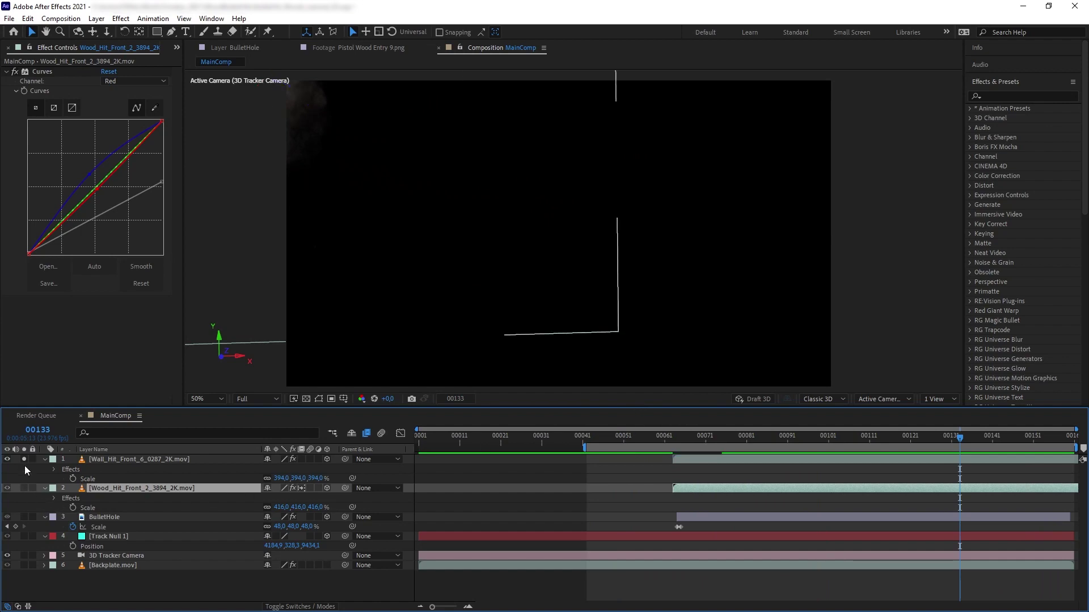
click(23, 460)
click(766, 435)
drag(778, 429, 852, 417)
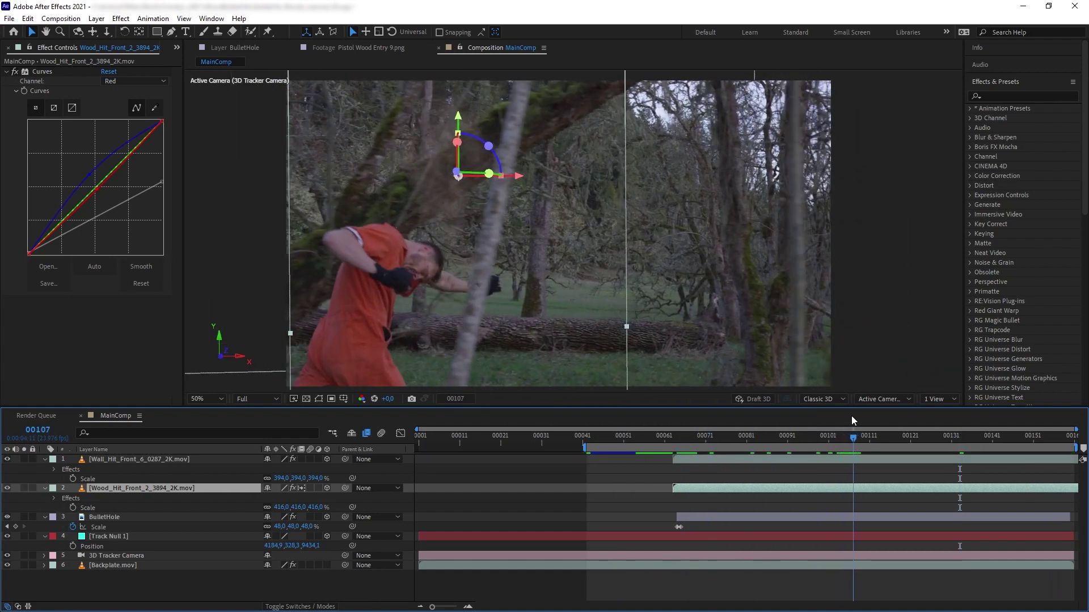
Step: Scale the wood hit layer to 595%, preview the larger debris, and inspect the impact at frame 77
click(45, 488)
key(s)
drag(295, 497, 397, 497)
key(space)
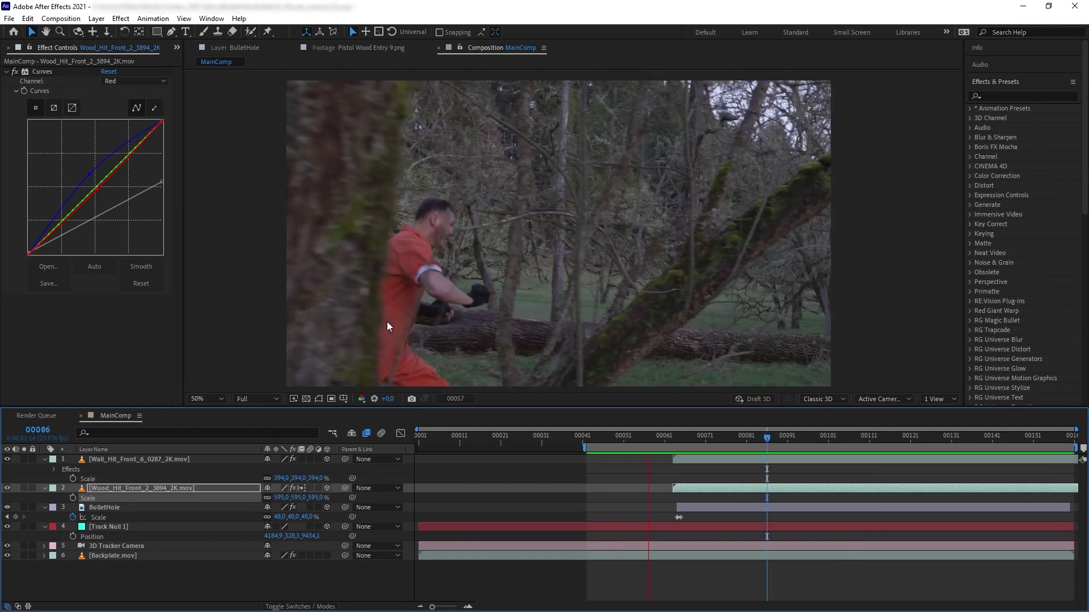
key(space)
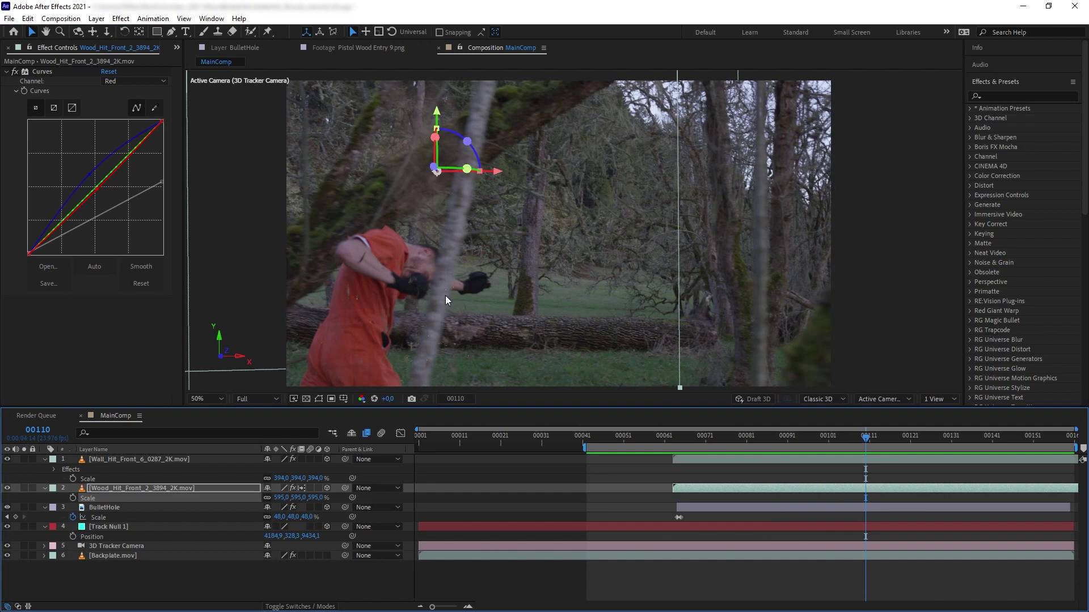
drag(848, 435, 732, 436)
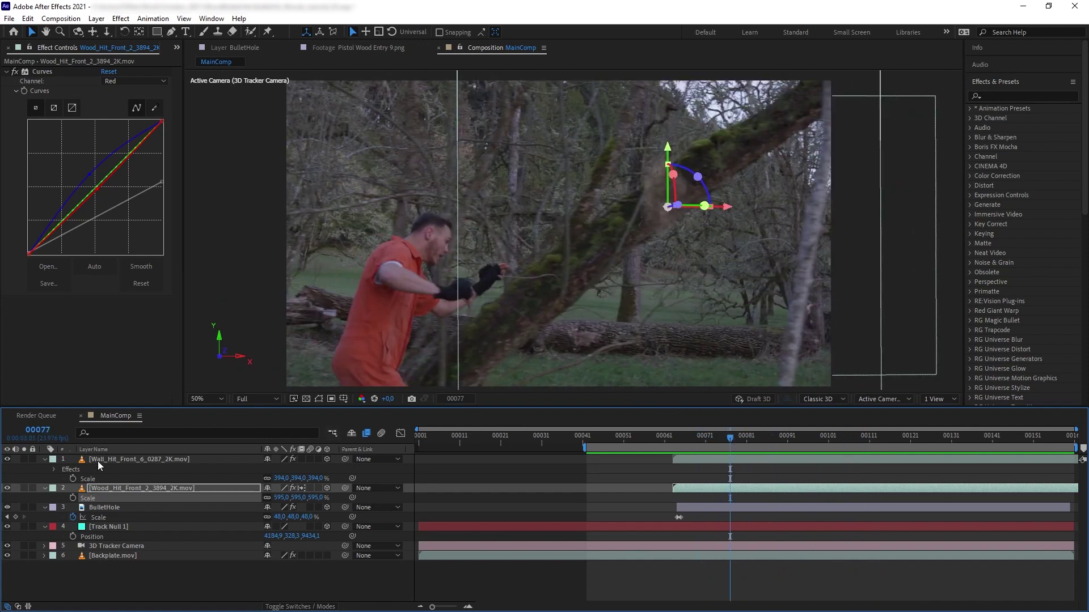
Step: Solo the wood hit layer and add a Tint effect above its Curves effect
click(24, 488)
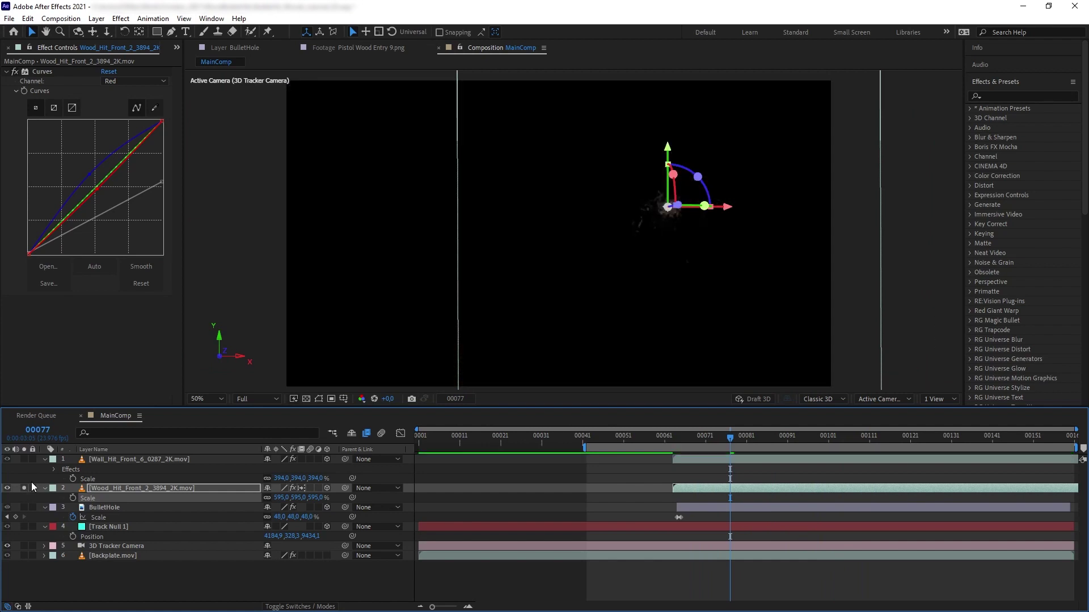
scroll(731, 380, up, 1)
key(space)
click(1011, 95)
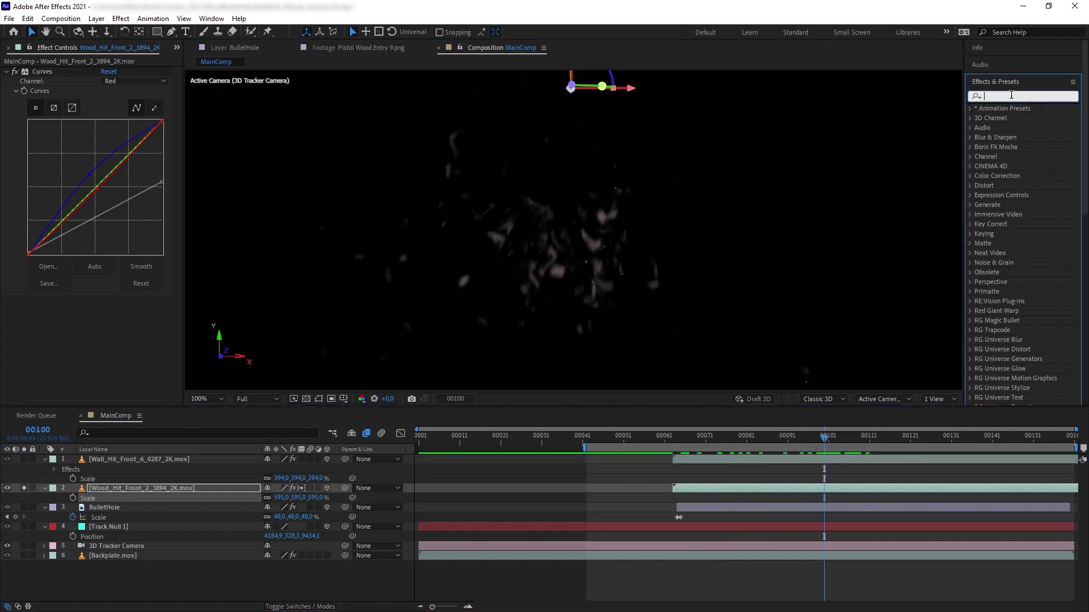
text(tint)
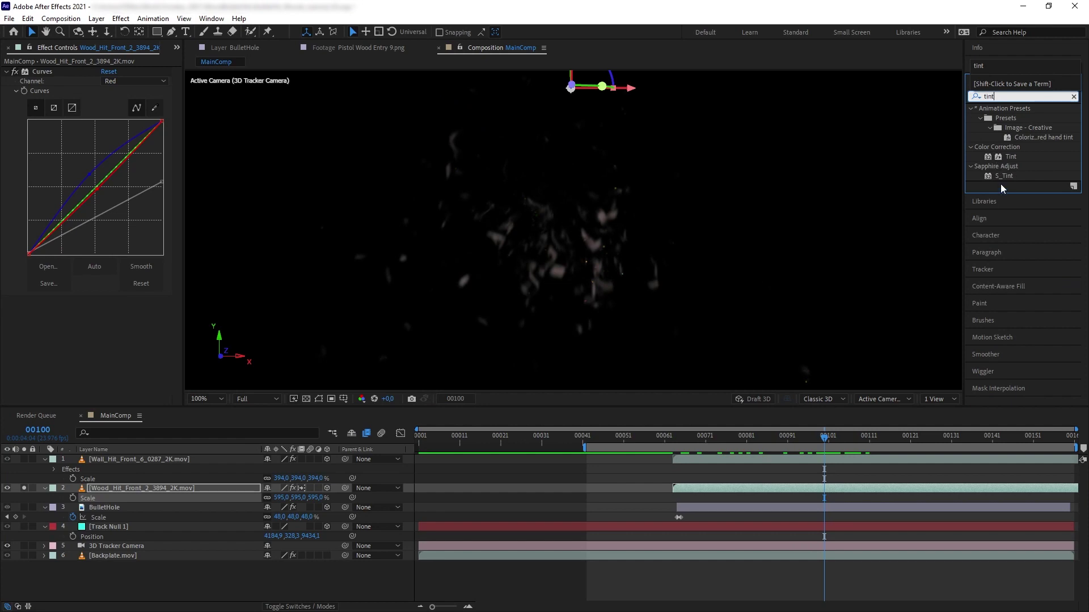
drag(1010, 157, 57, 74)
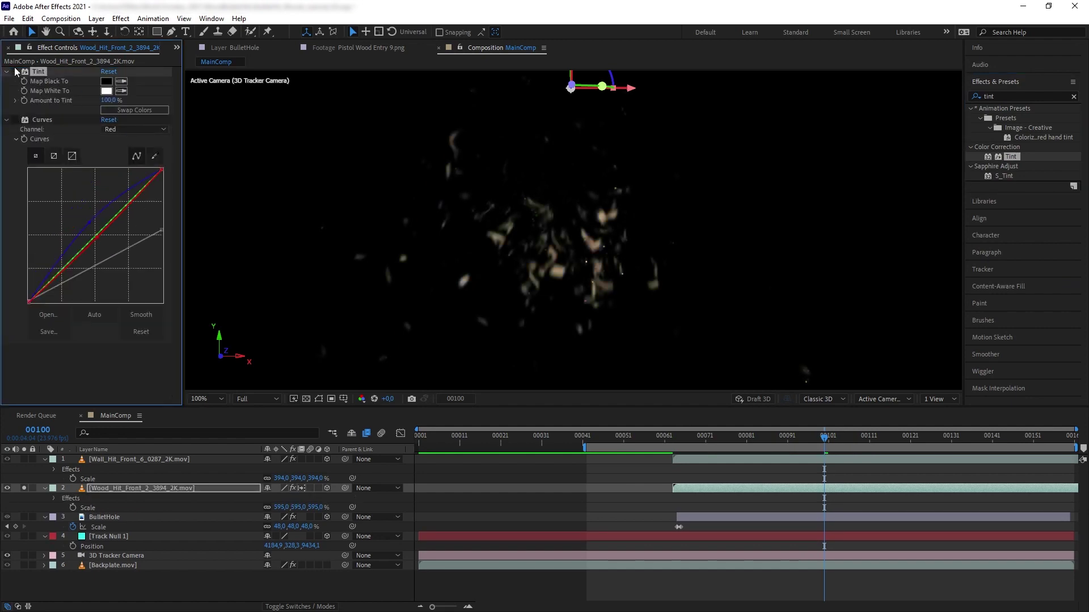
Step: Sample the Tint's Map White To and Map Black To colours from light and dark debris chips at frame 85, and enable the Tint
scroll(469, 244, up, 4)
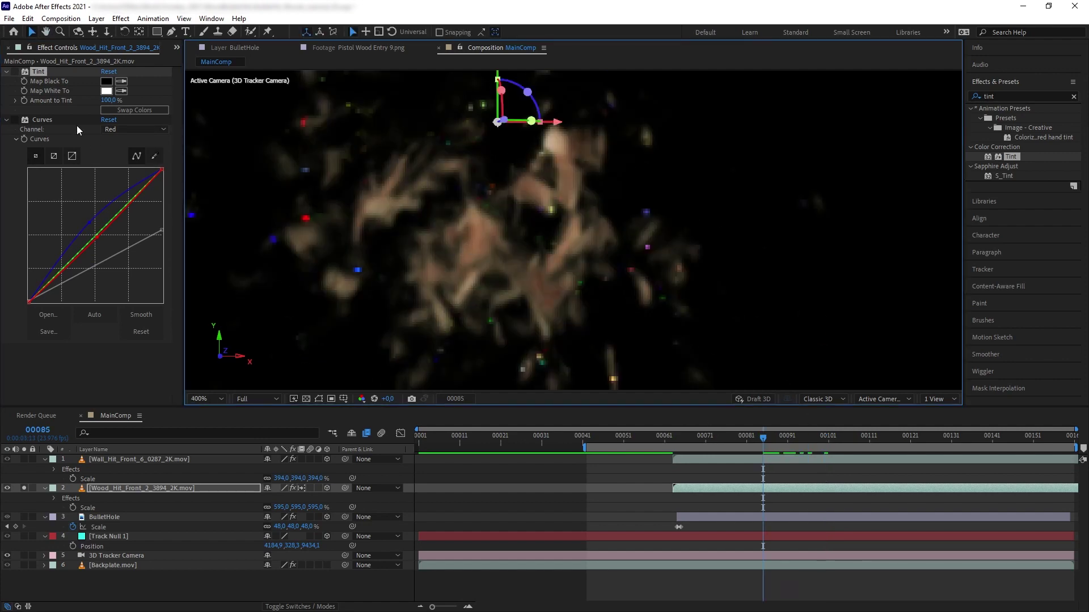
click(121, 91)
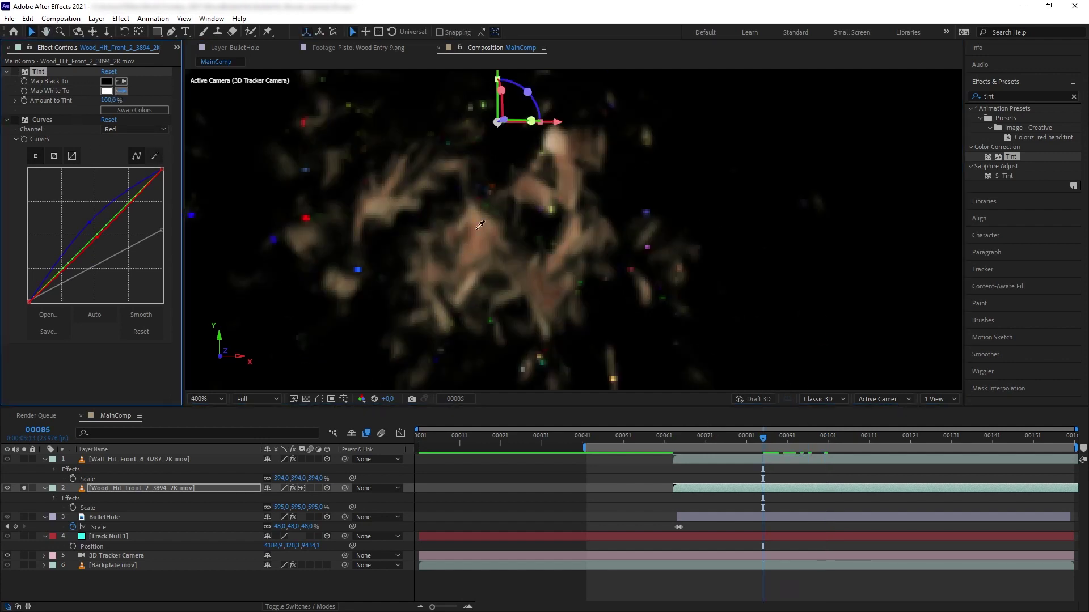
click(551, 144)
click(121, 81)
click(469, 234)
click(15, 72)
scroll(457, 257, down, 2)
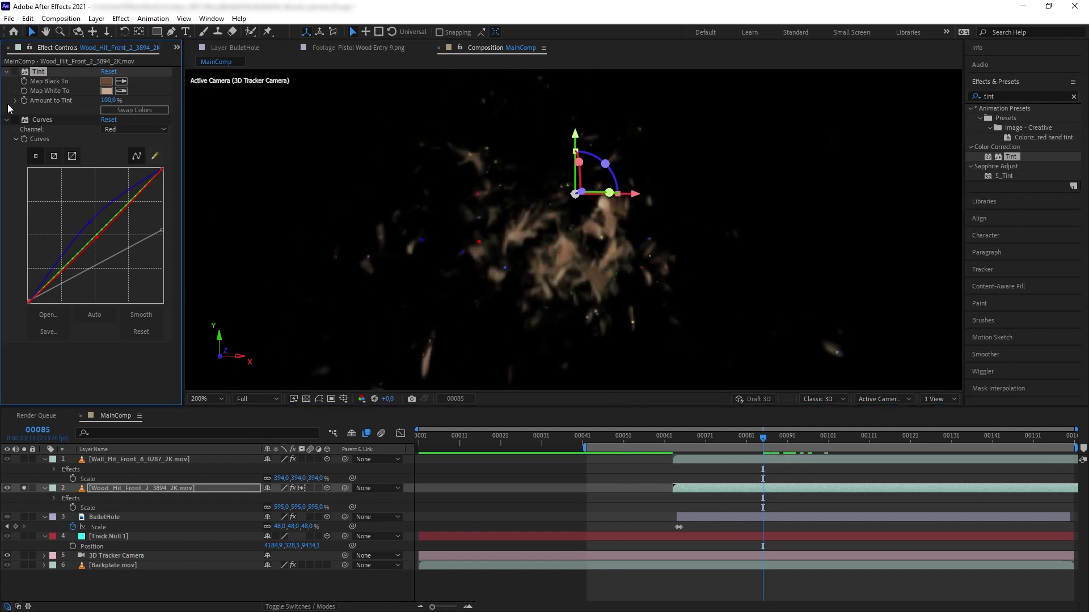
click(14, 72)
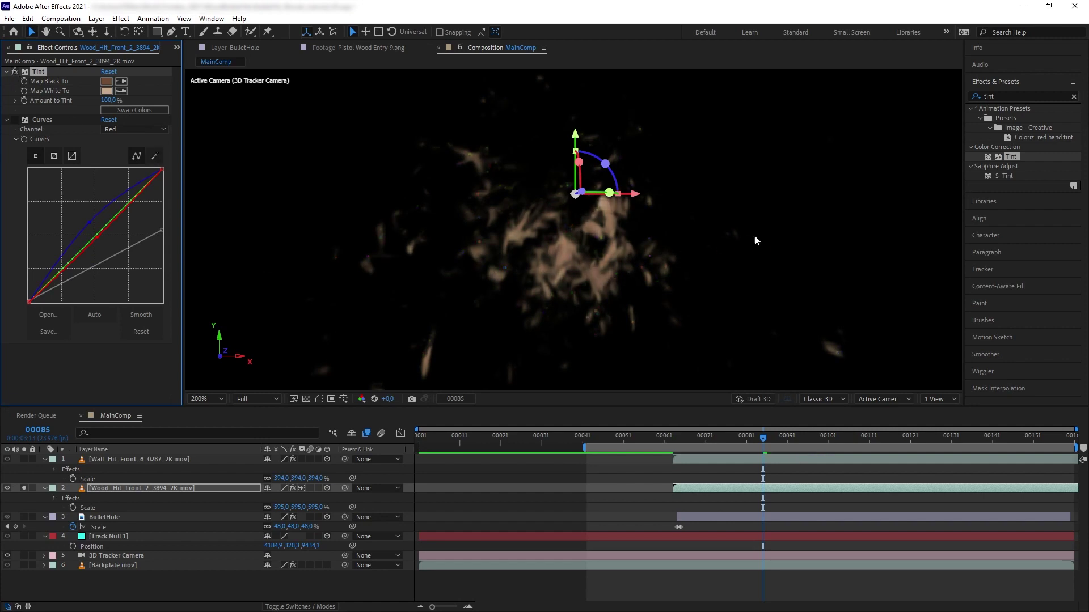
Step: Add a second Curves effect above the Tint and shape its RGB curve into a steep S for more contrast
click(1007, 95)
text(curve)
drag(1013, 155, 50, 70)
drag(125, 161, 105, 149)
drag(56, 220, 81, 233)
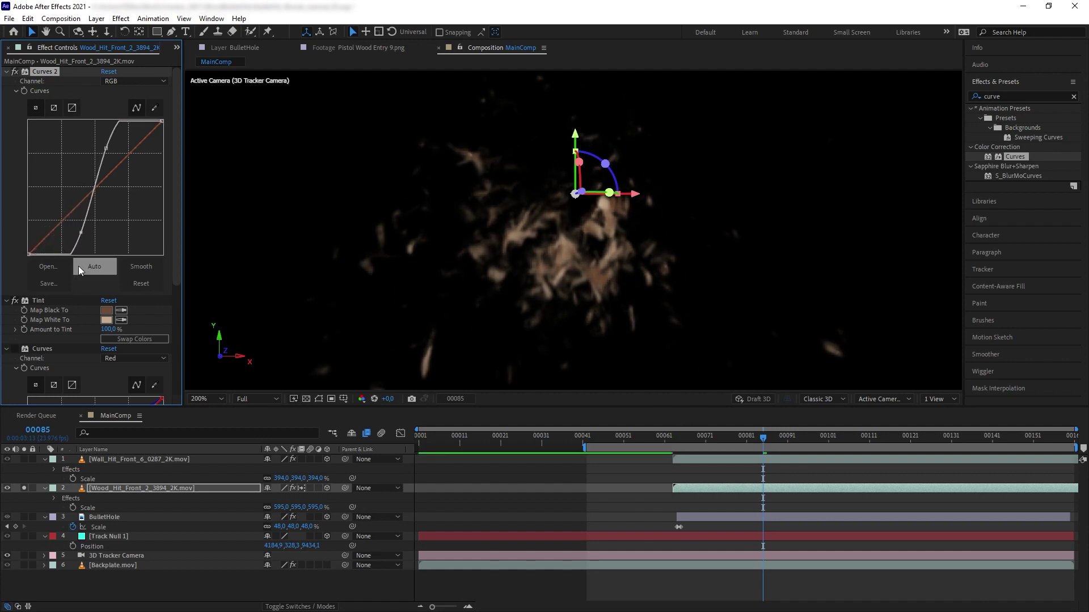
Step: Re-enable the wood hit layer's original Curves effect below the Tint
click(59, 299)
click(34, 72)
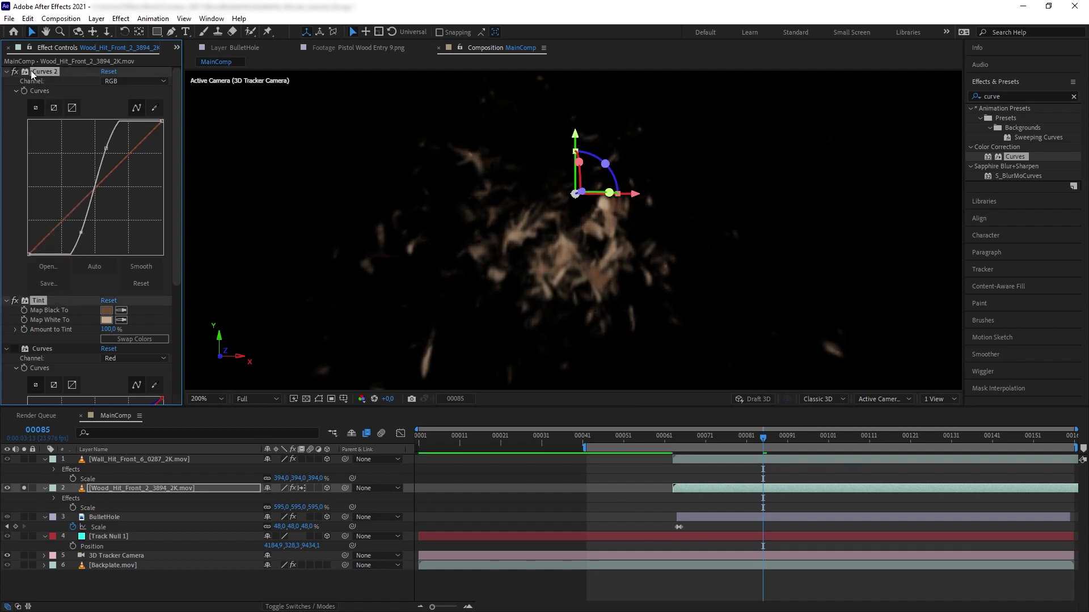
click(141, 266)
scroll(142, 270, down, 6)
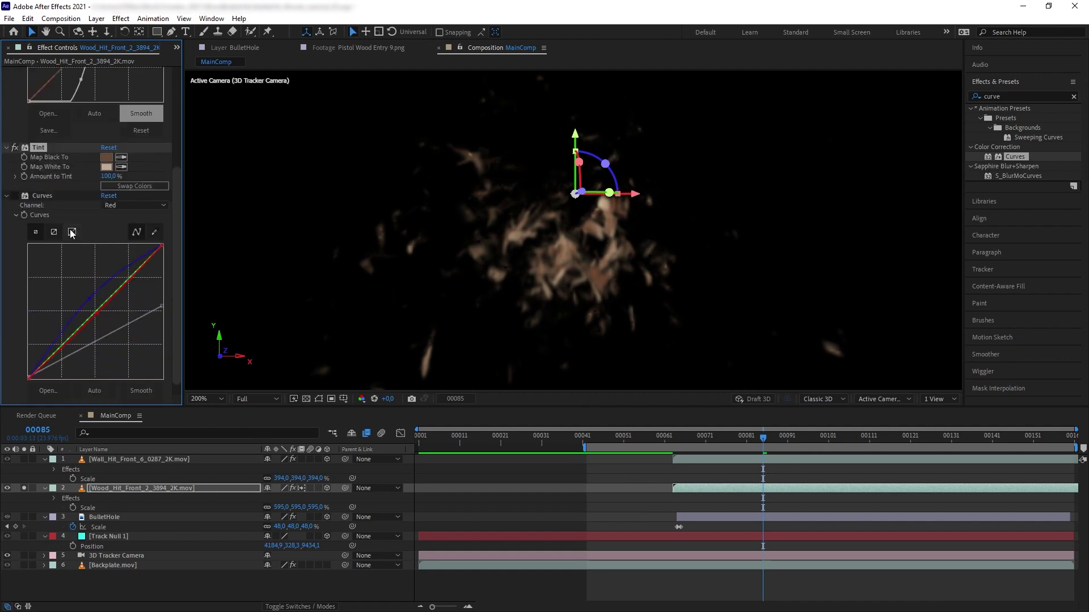
scroll(22, 238, up, 2)
click(16, 247)
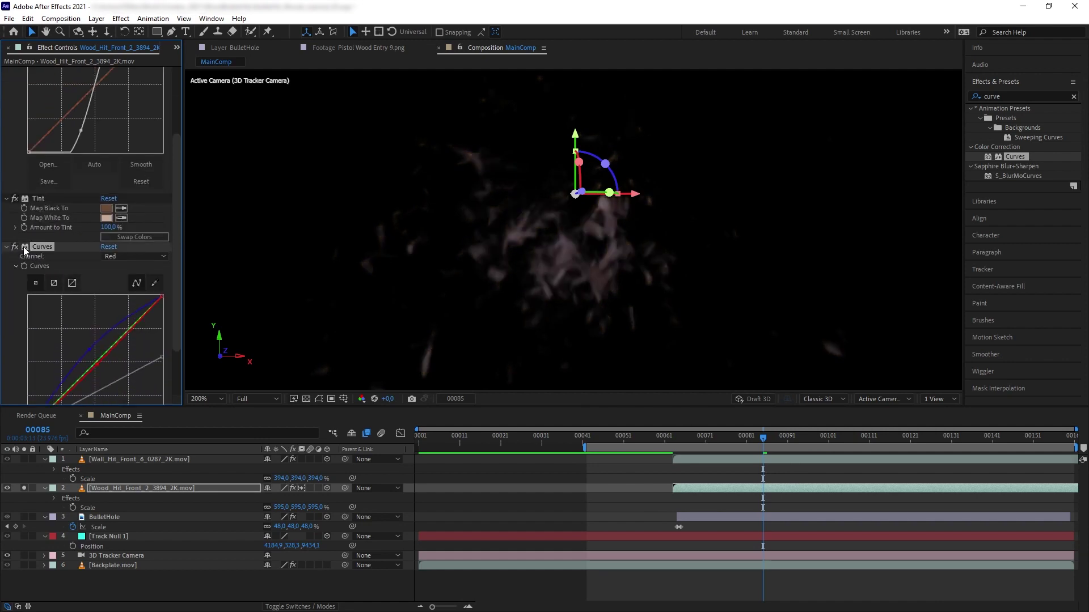
Step: Unsolo the wood hit layer and preview the tinted debris in the full composite around frame 77
click(24, 488)
scroll(331, 335, down, 4)
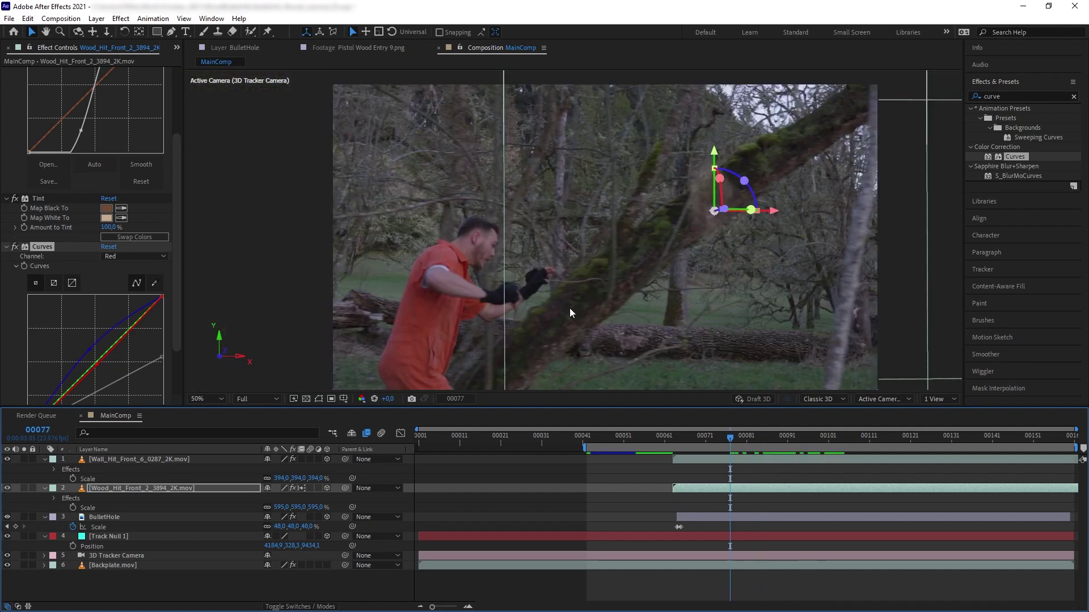
key(space)
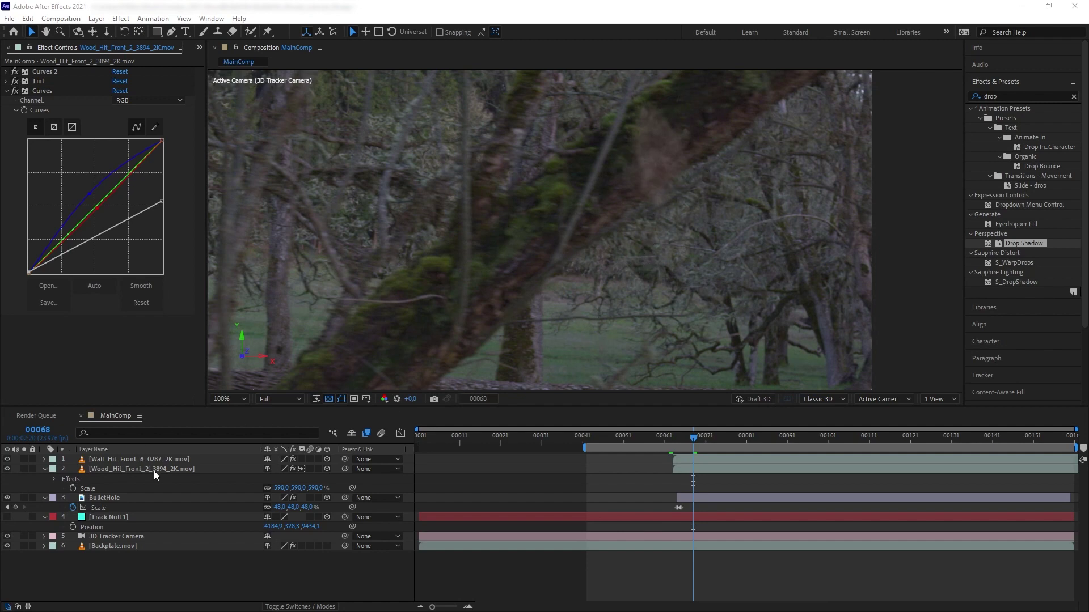
Step: Move the wood hit layer above the wall hit layer, trim its start to frame 77 and slide it earlier to the bullet hole's start
drag(155, 471, 168, 458)
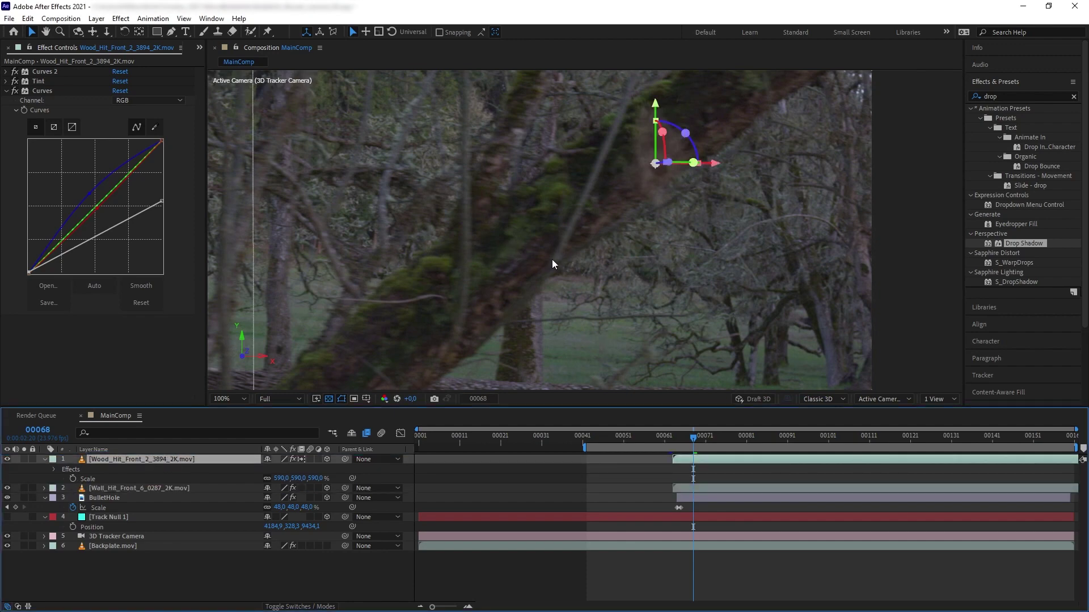
scroll(682, 258, up, 2)
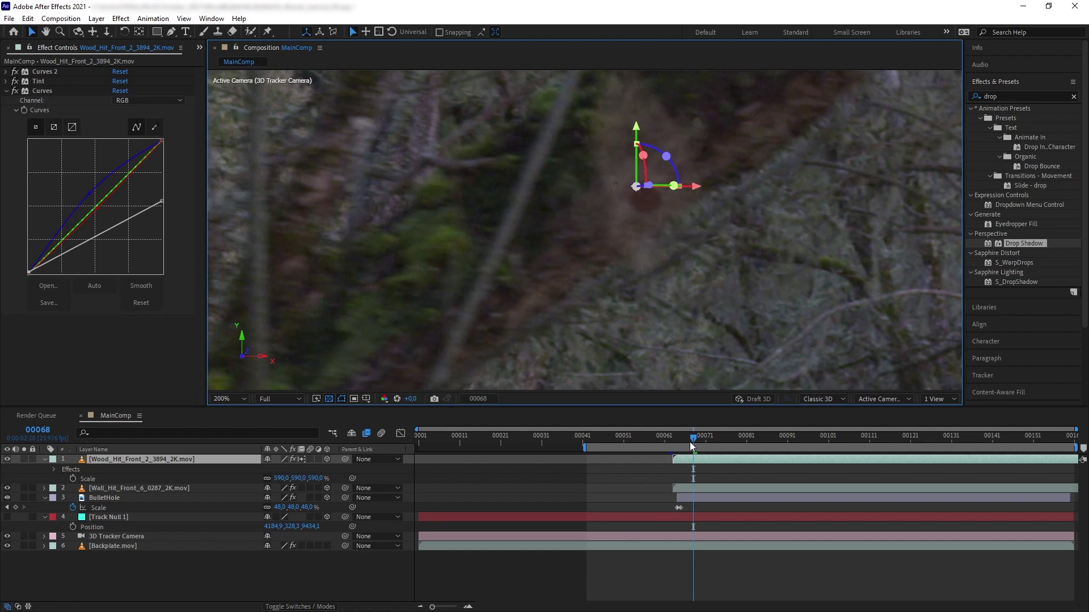
drag(693, 446, 729, 448)
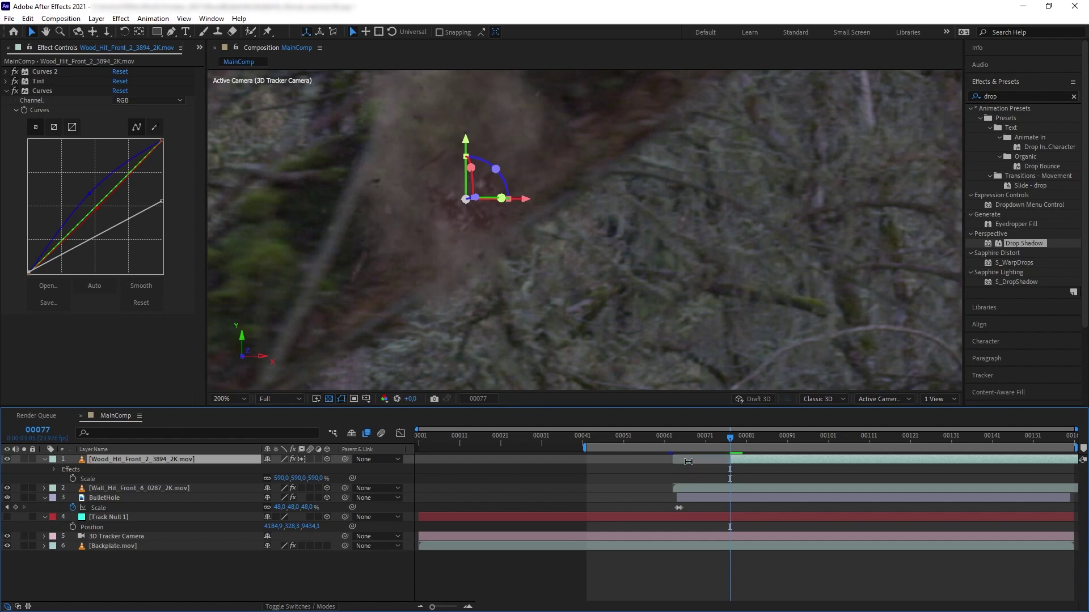
drag(756, 457, 733, 448)
key(comma)
key(period)
drag(420, 322, 719, 257)
key(v)
Step: Add a Drop Shadow below the wood hit layer's Curves with direction 165°, distance 2 and softness 4
click(976, 97)
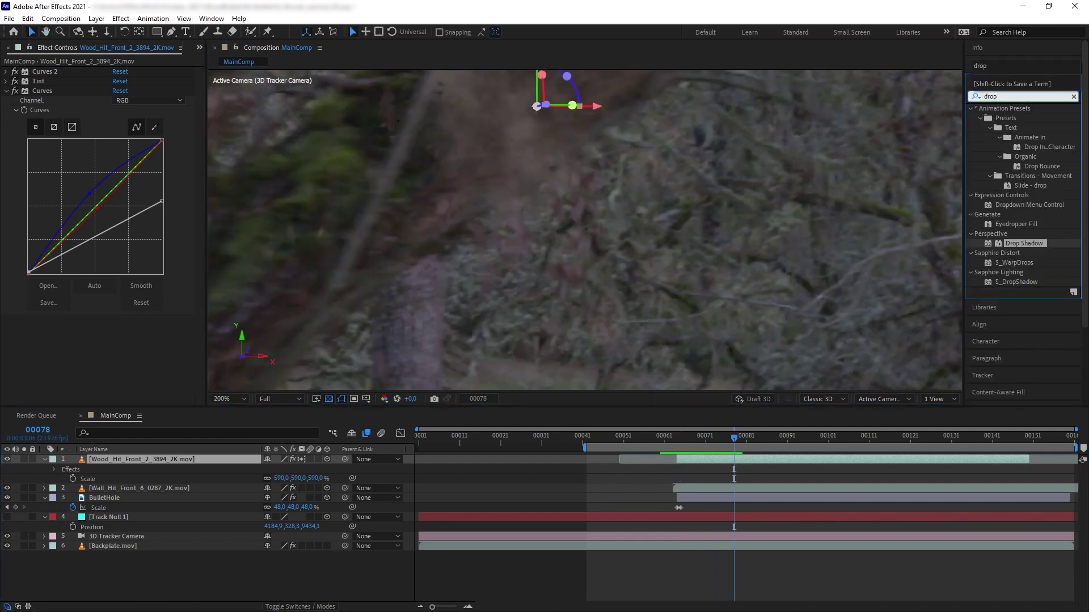
drag(1043, 244, 175, 345)
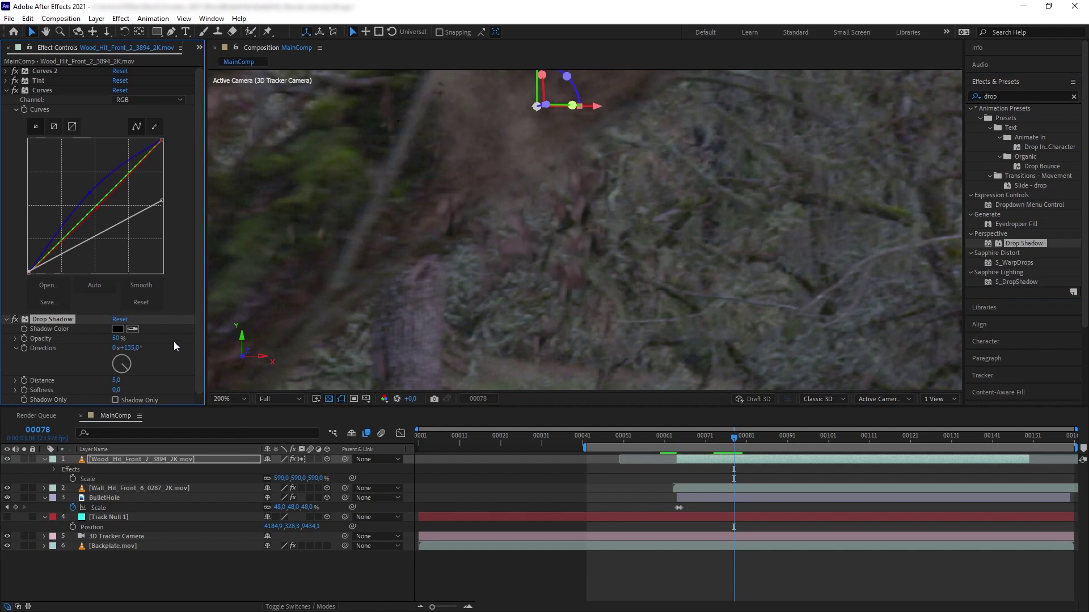
mouse_move(116, 380)
mouse_down()
mouse_move(144, 384)
mouse_move(123, 373)
mouse_up()
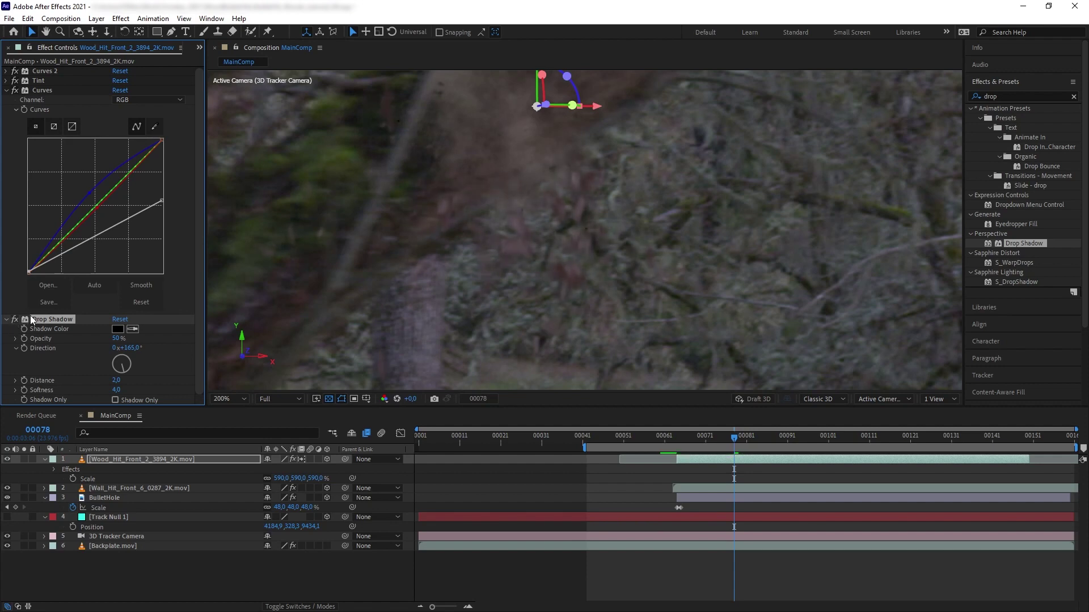
key(comma)
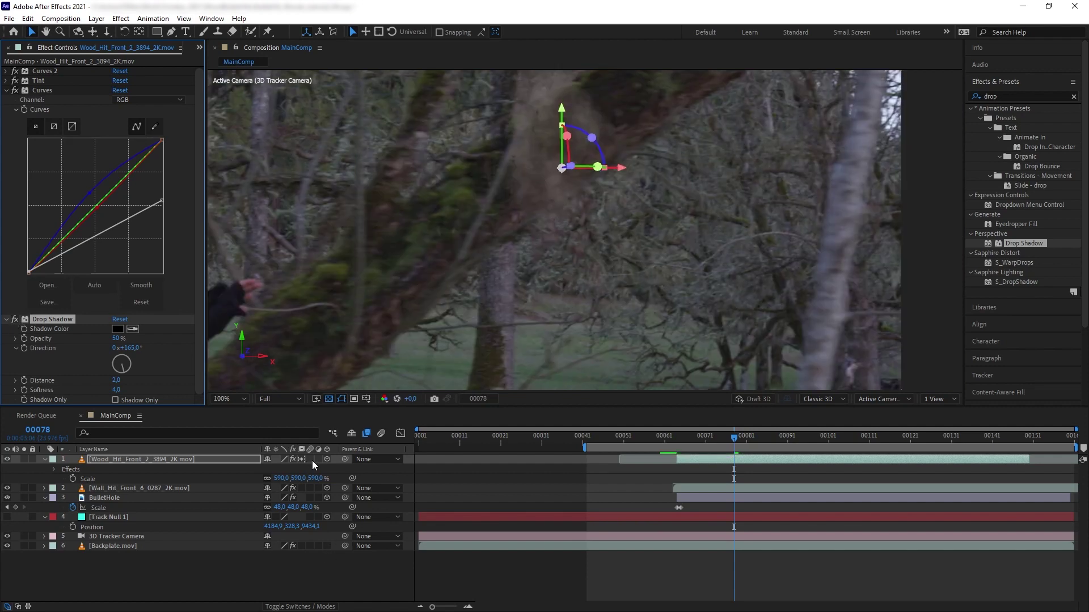
Step: Enable motion blur on the wood hit, wall hit and BulletHole layers
click(163, 486)
shift+click(236, 497)
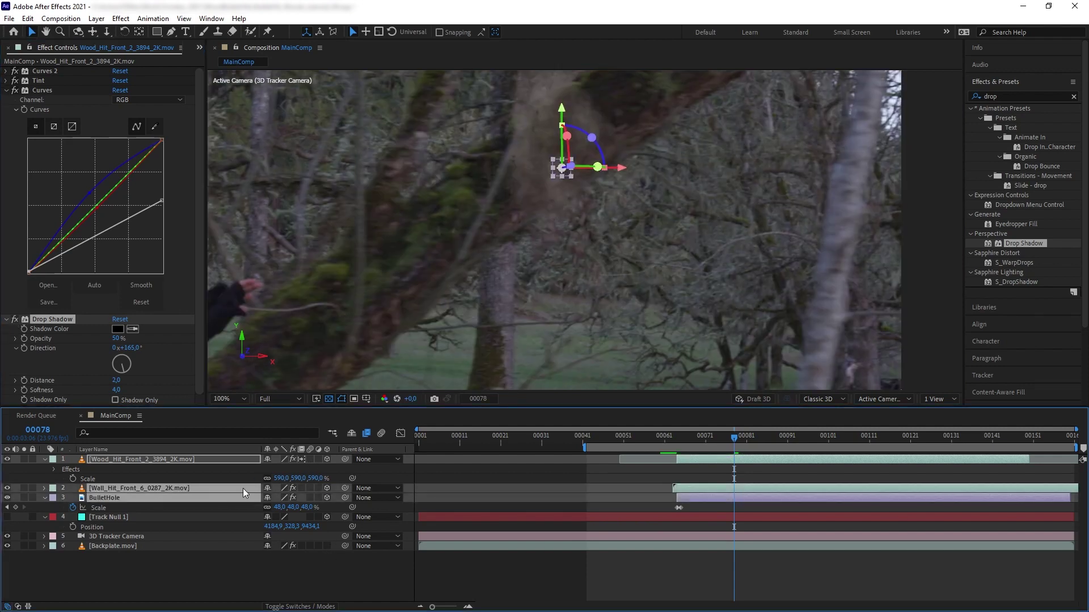
click(309, 459)
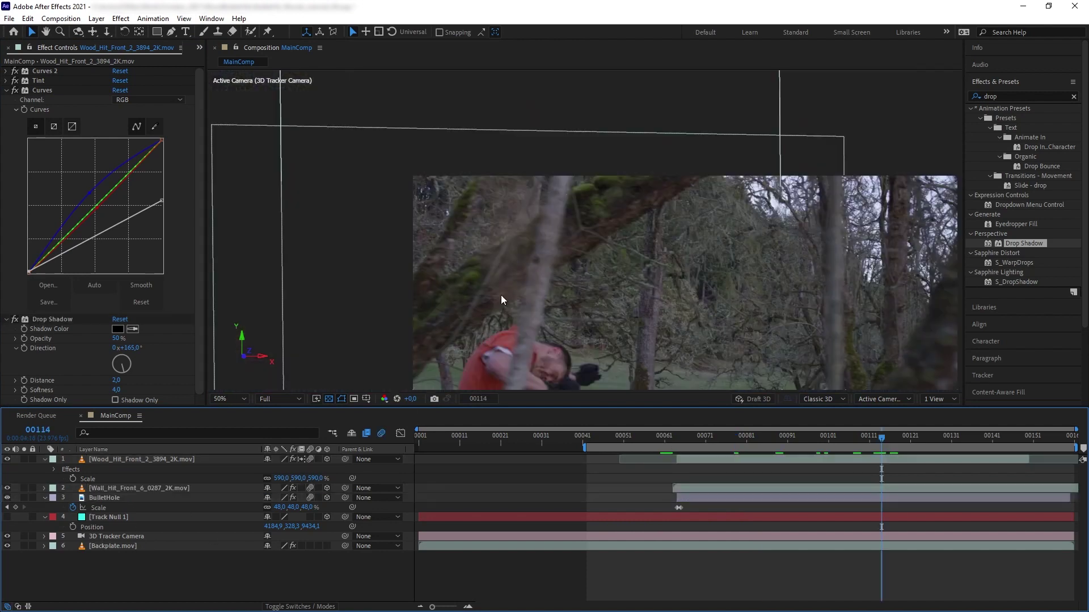
Step: Duplicate the Backplate layer and move the copy to the top of the layer stack
click(169, 546)
key(ctrl+d)
drag(162, 549, 175, 457)
Step: Draw a closed Pen mask around the thin foreground tree trunk on the duplicated Backplate layer at frame 114
key(g)
click(507, 373)
click(529, 272)
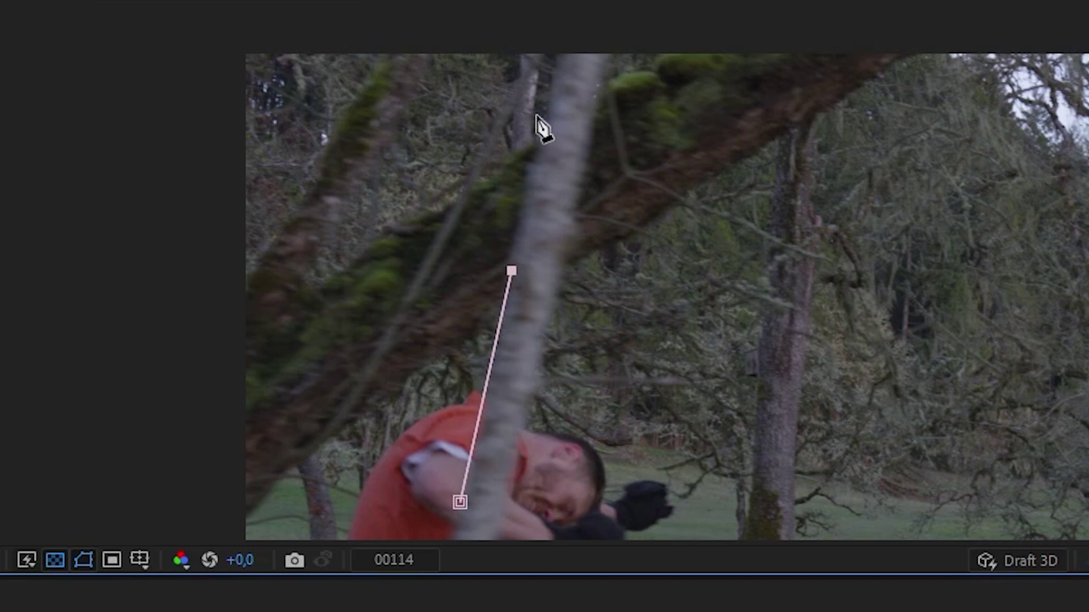
click(564, 43)
click(607, 39)
click(557, 281)
click(502, 532)
click(460, 502)
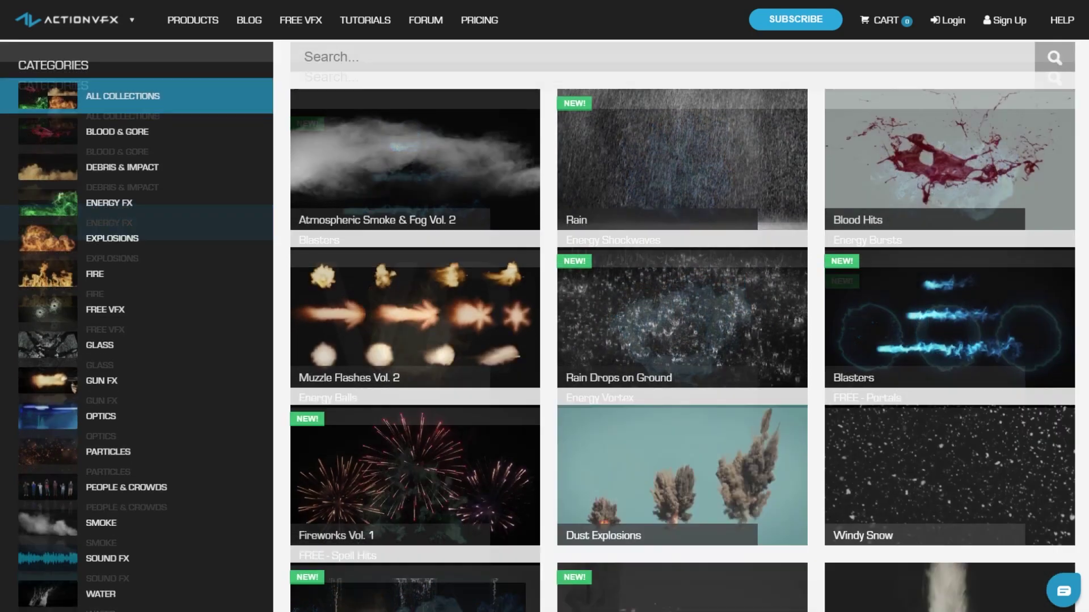
Step: Switch to the ActionVFX website and browse its effects collections
scroll(544, 326, down, 2)
scroll(545, 326, down, 1)
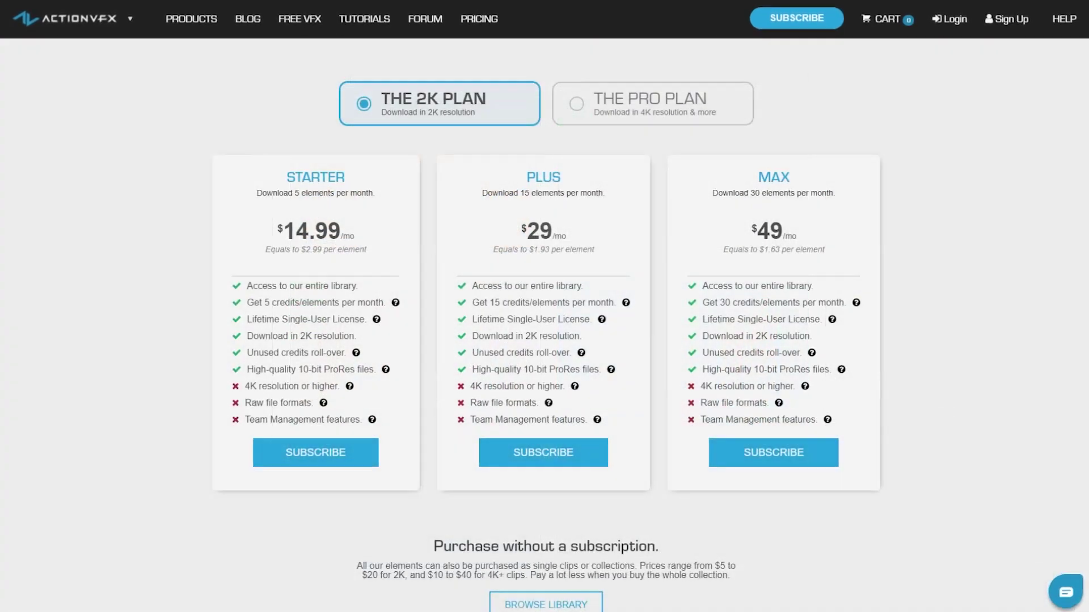